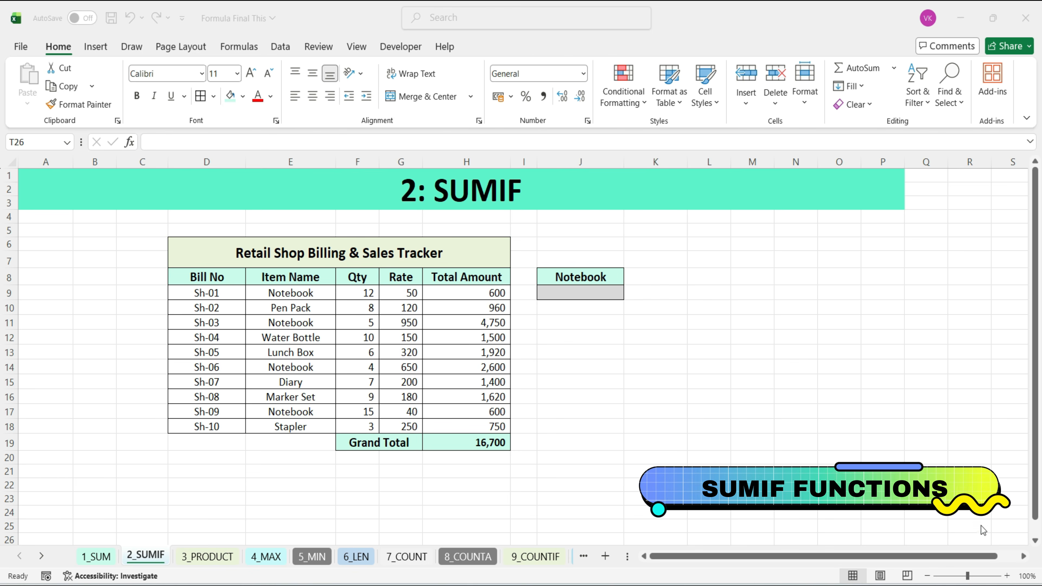
# Look over the first item names in the sales tracker and the Notebook heading used as the criterion
pyautogui.click(1020, 544)
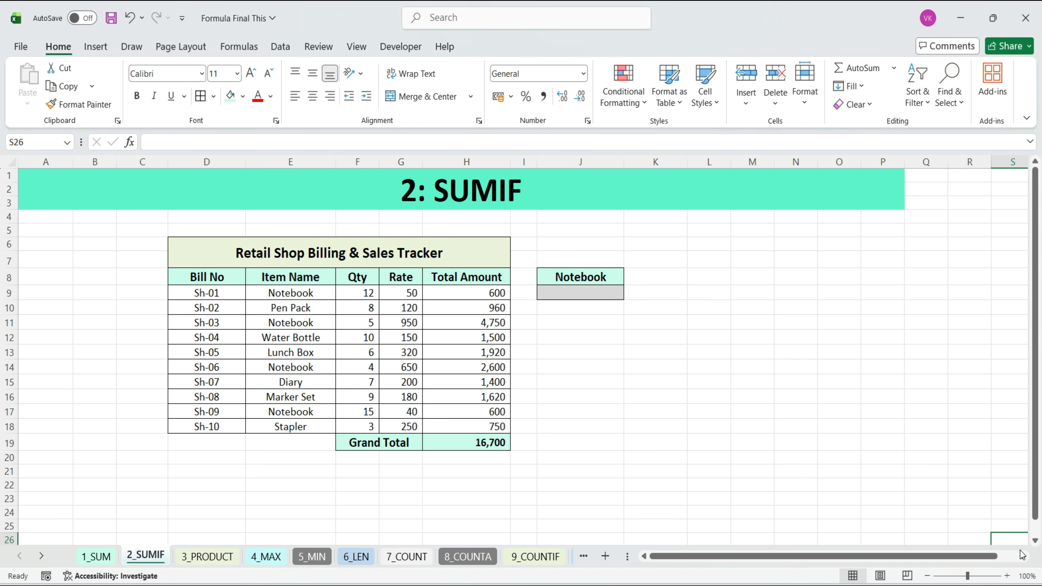
pyautogui.click(291, 292)
pyautogui.click(291, 308)
pyautogui.click(291, 322)
pyautogui.click(291, 337)
pyautogui.click(296, 354)
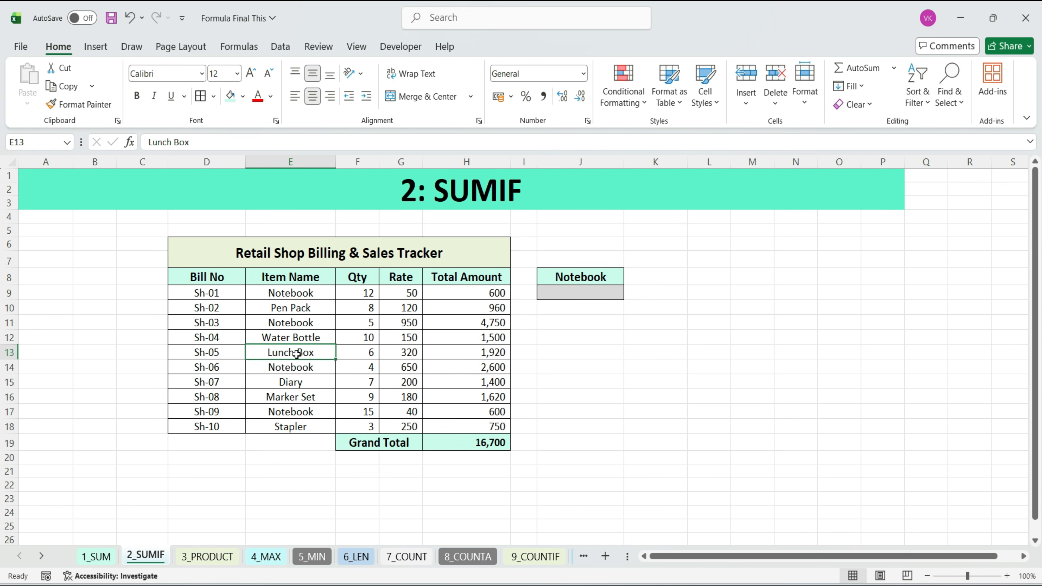
pyautogui.click(569, 280)
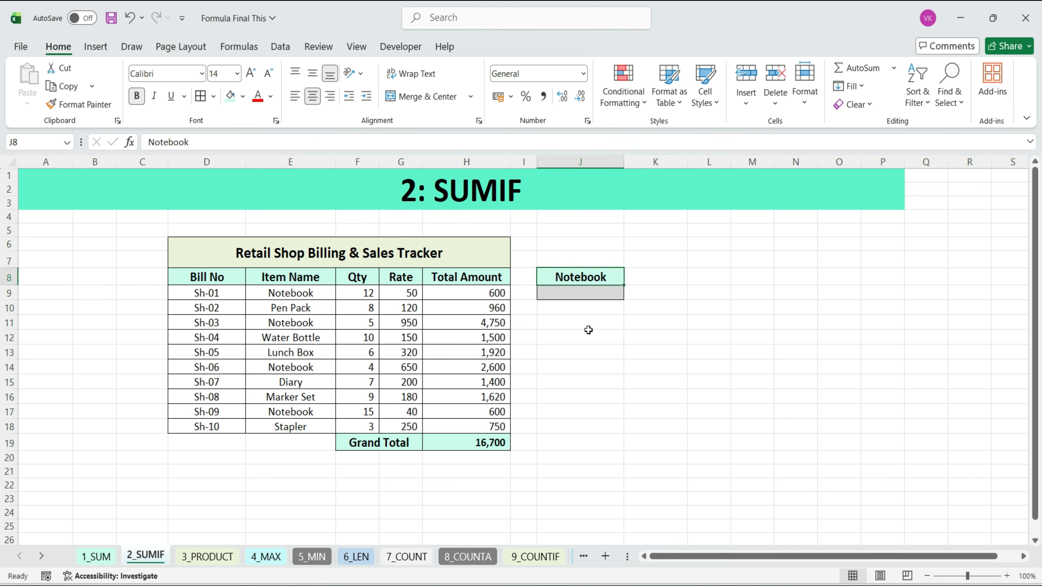
# Total the Notebook sales in cell J9 with the formula =SUMIF(E9:E18,J8,H9:H18)
pyautogui.press('Down')
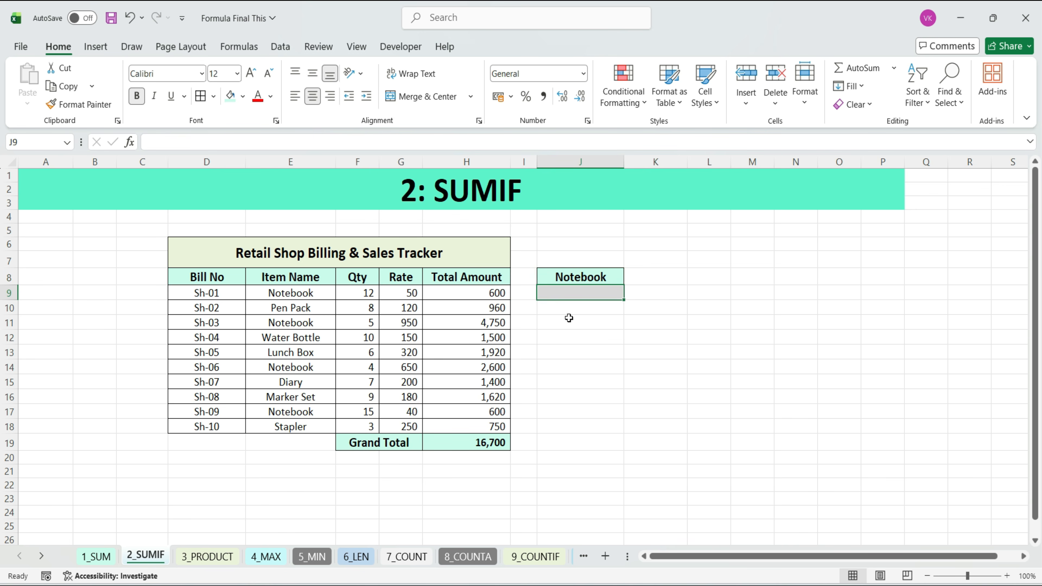
pyautogui.write('=SUMIF(')
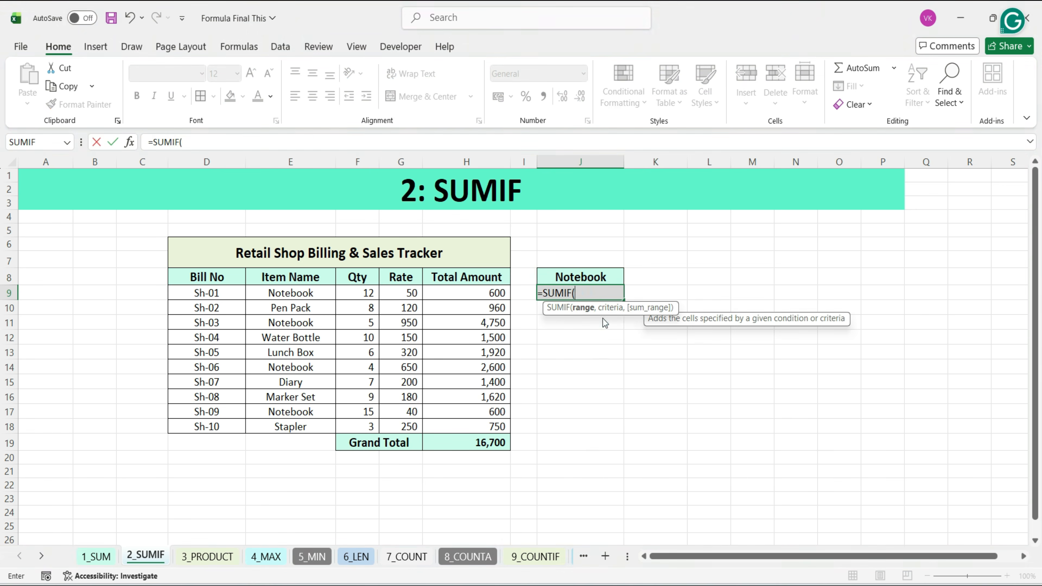
pyautogui.moveTo(281, 292); pyautogui.dragTo(287, 427)
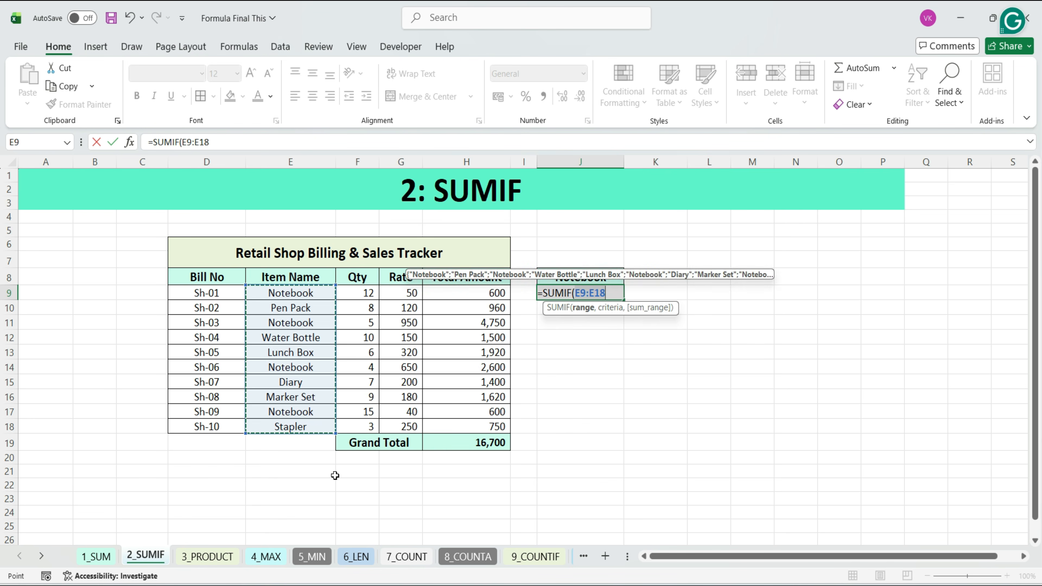
pyautogui.write(',')
pyautogui.click(583, 276)
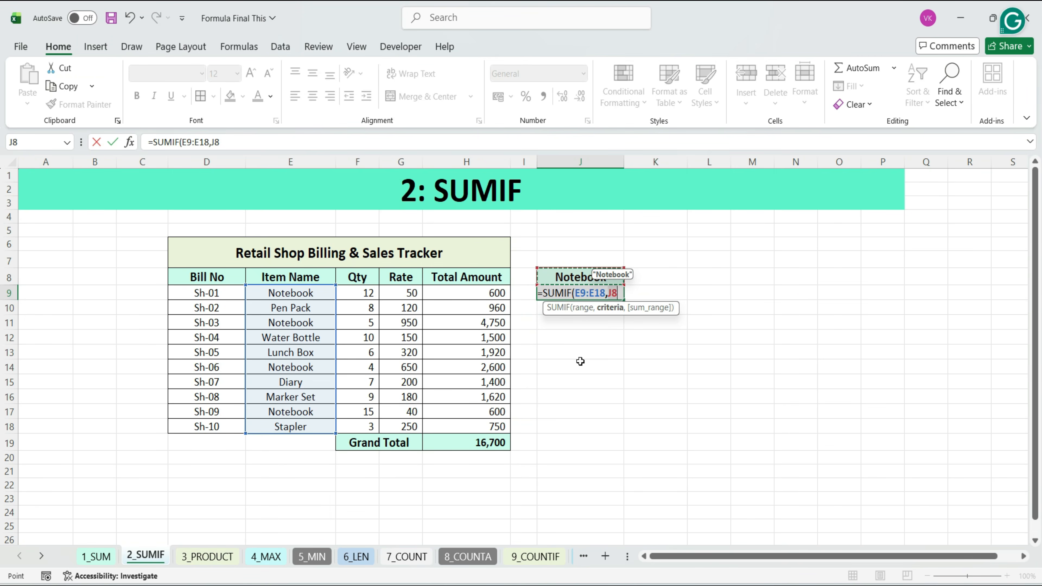
pyautogui.write(',')
pyautogui.moveTo(454, 293); pyautogui.dragTo(453, 426)
pyautogui.write(')')
pyautogui.press('Return')
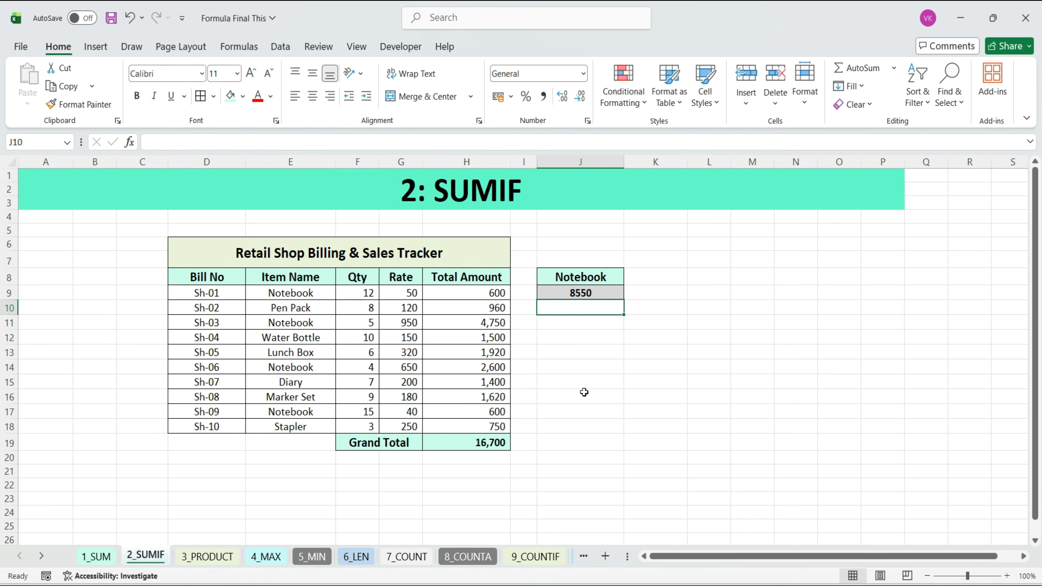
pyautogui.click(592, 292)
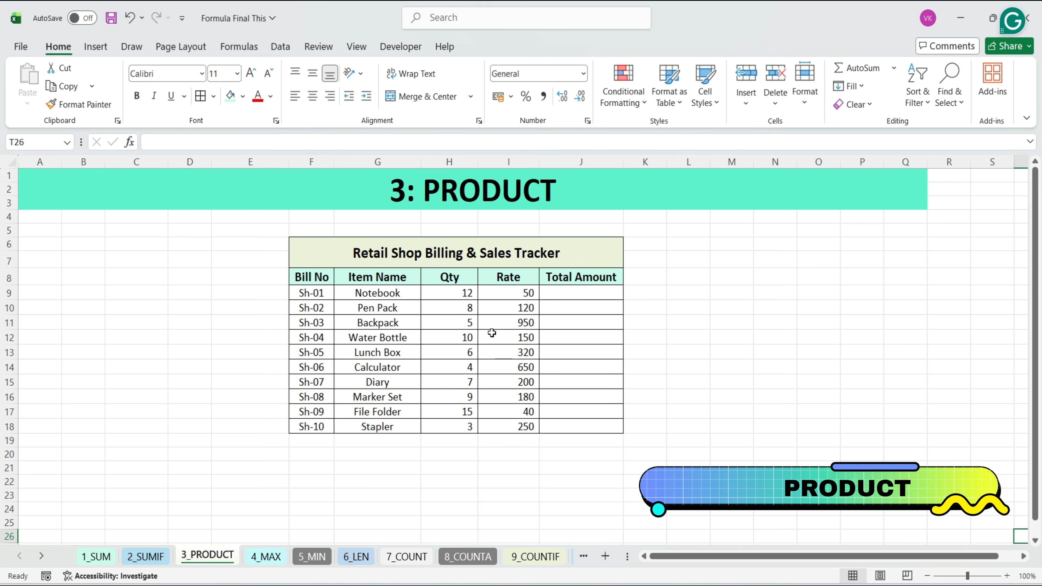
# On the 3_PRODUCT sheet, calculate the first Total Amount in J9 from Qty and Rate with =PRODUCT(H9,I9)
pyautogui.click(450, 279)
pyautogui.click(505, 286)
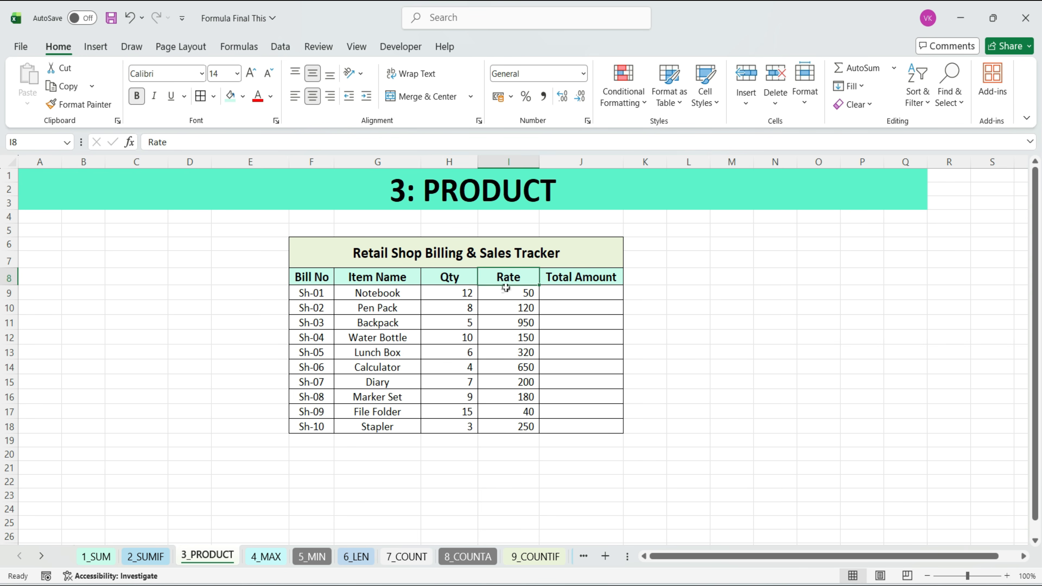
pyautogui.click(562, 283)
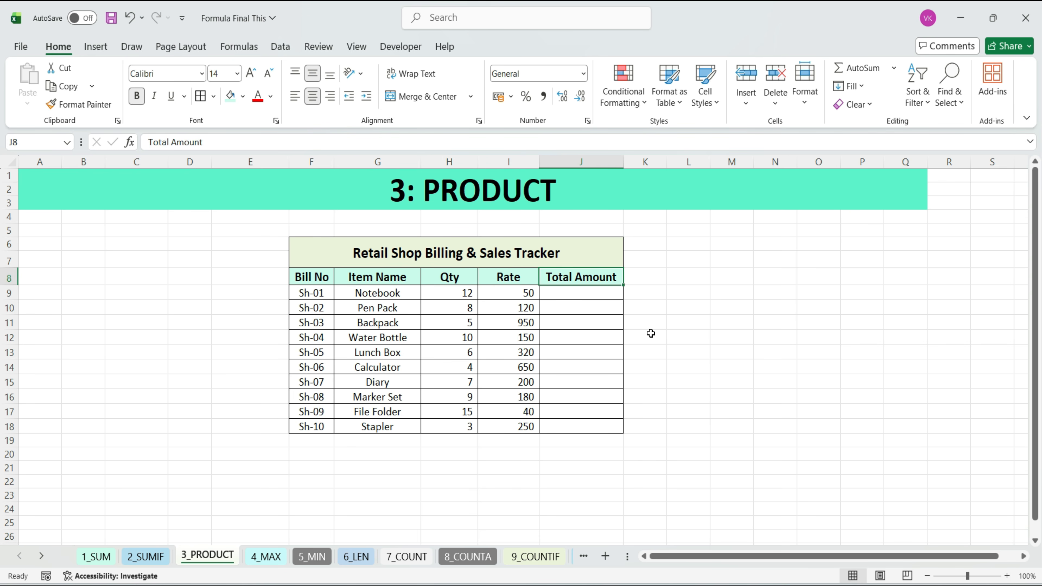
pyautogui.click(560, 295)
pyautogui.write('=PRO')
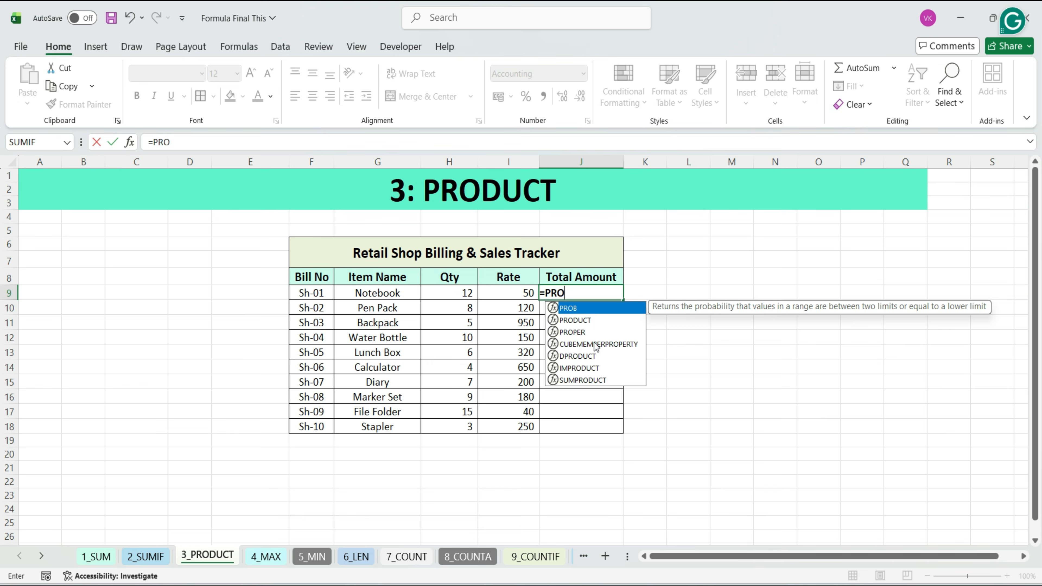
pyautogui.doubleClick(579, 320)
pyautogui.click(458, 295)
pyautogui.write(',')
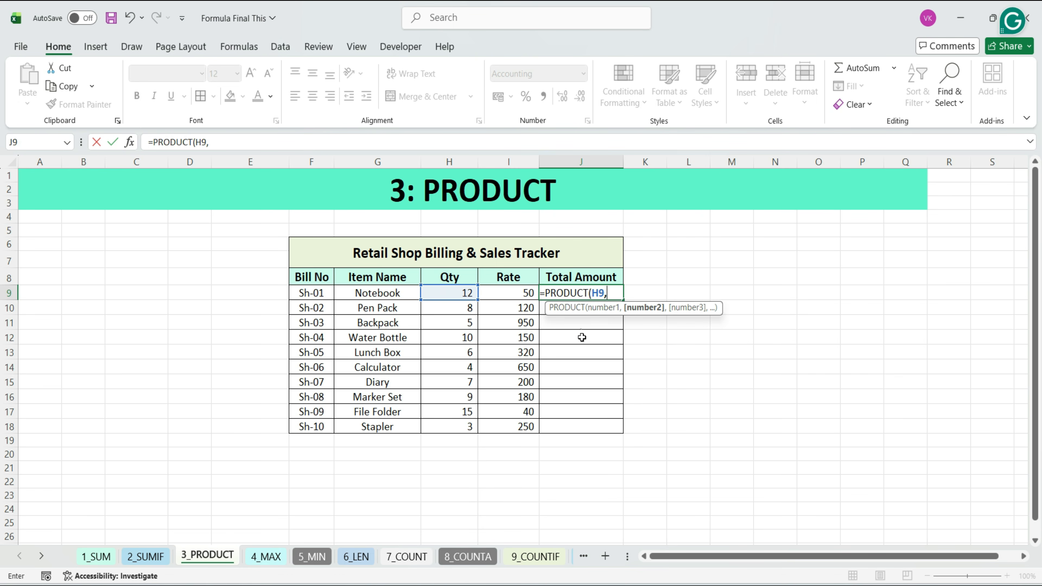
pyautogui.click(513, 295)
pyautogui.press('Return')
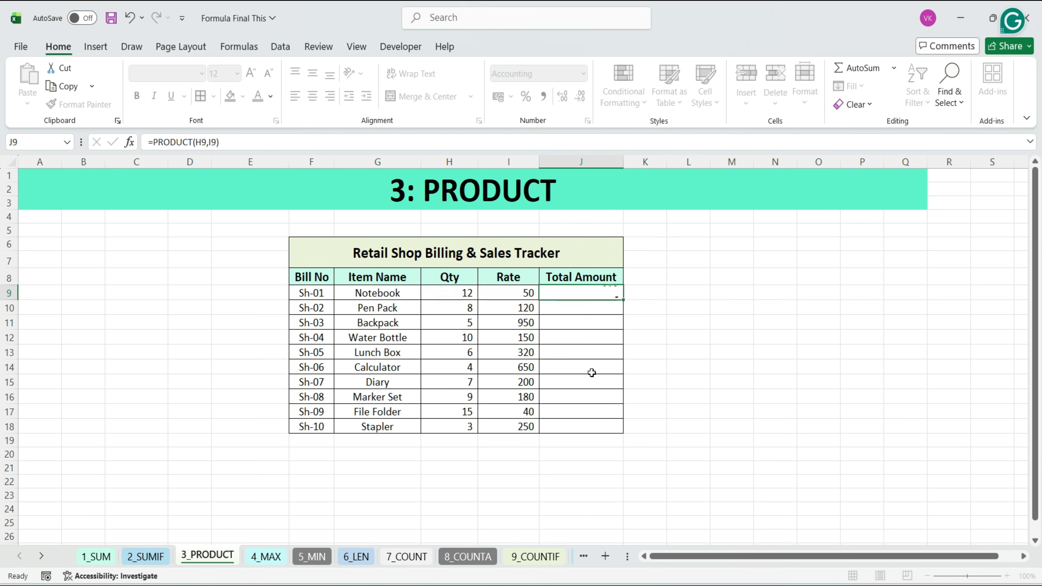
# Fill the PRODUCT formula from J9 down the Total Amount column to J18
pyautogui.click(587, 292)
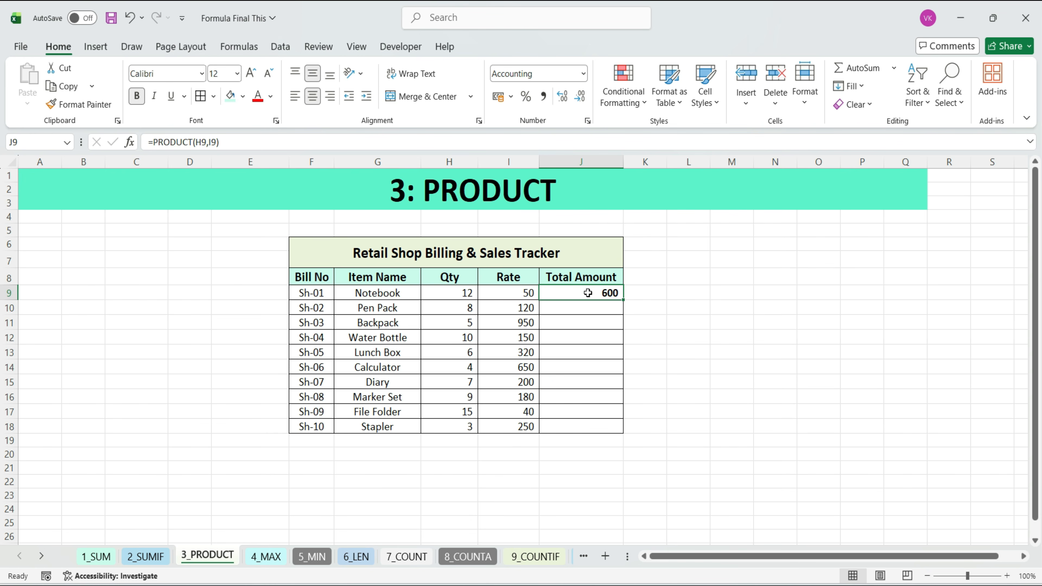
pyautogui.doubleClick(623, 302)
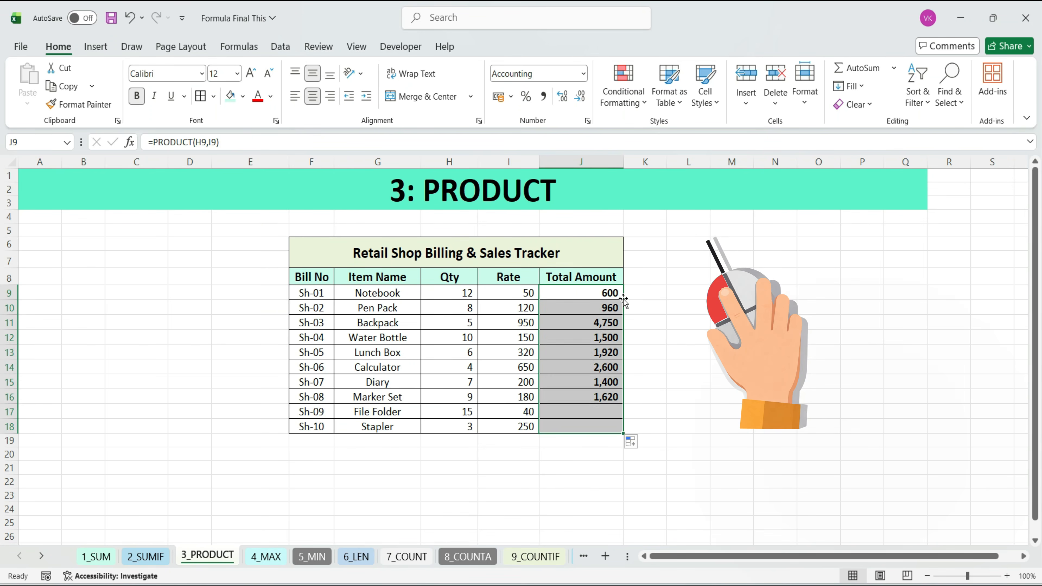
pyautogui.click(610, 280)
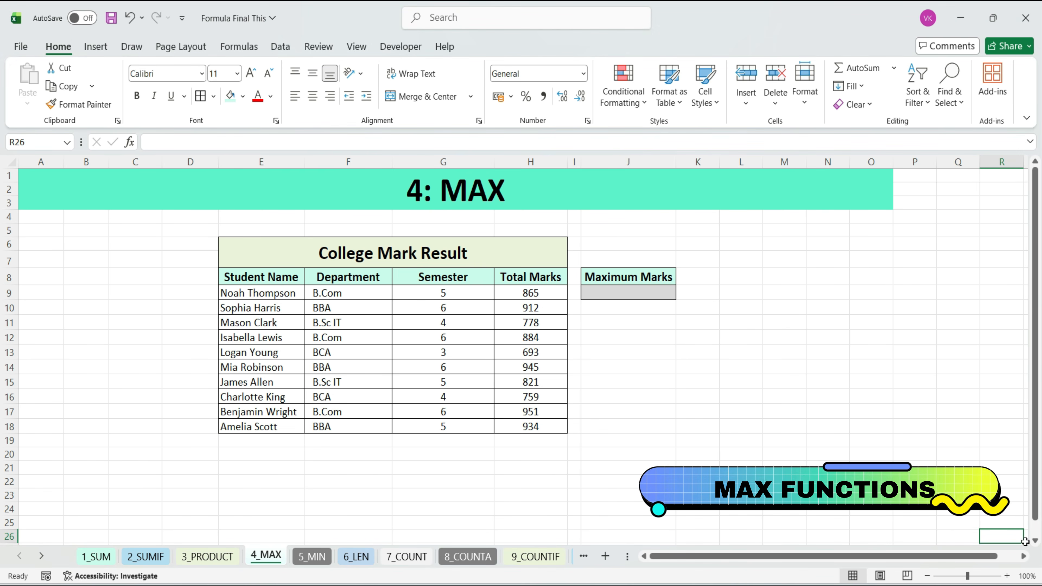
# On the 4_MAX sheet, find the highest Total Marks in the Maximum Marks cell J9 with =MAX(H9:H18)
pyautogui.click(534, 295)
pyautogui.click(531, 309)
pyautogui.click(529, 324)
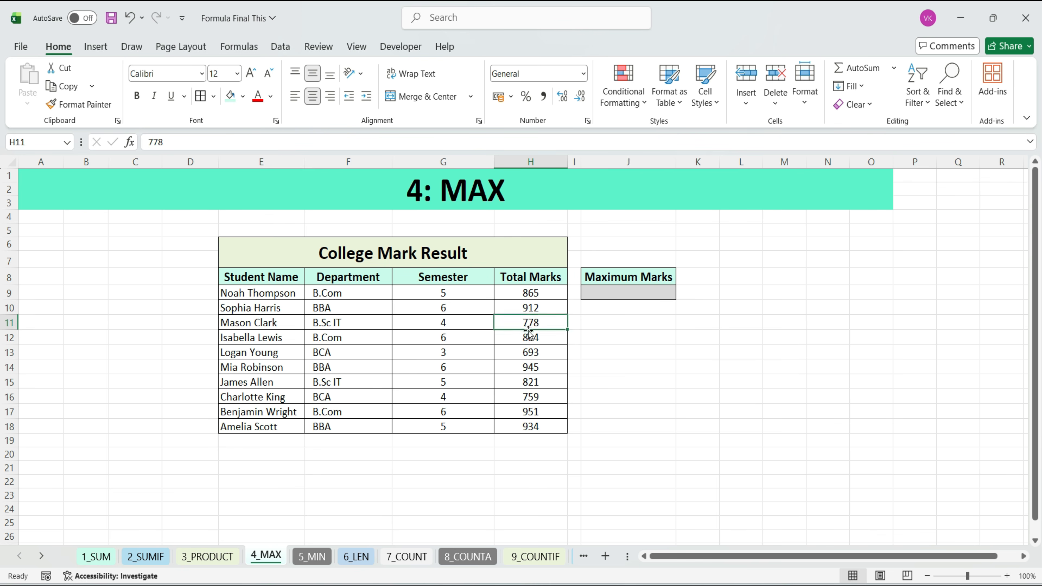
pyautogui.click(530, 347)
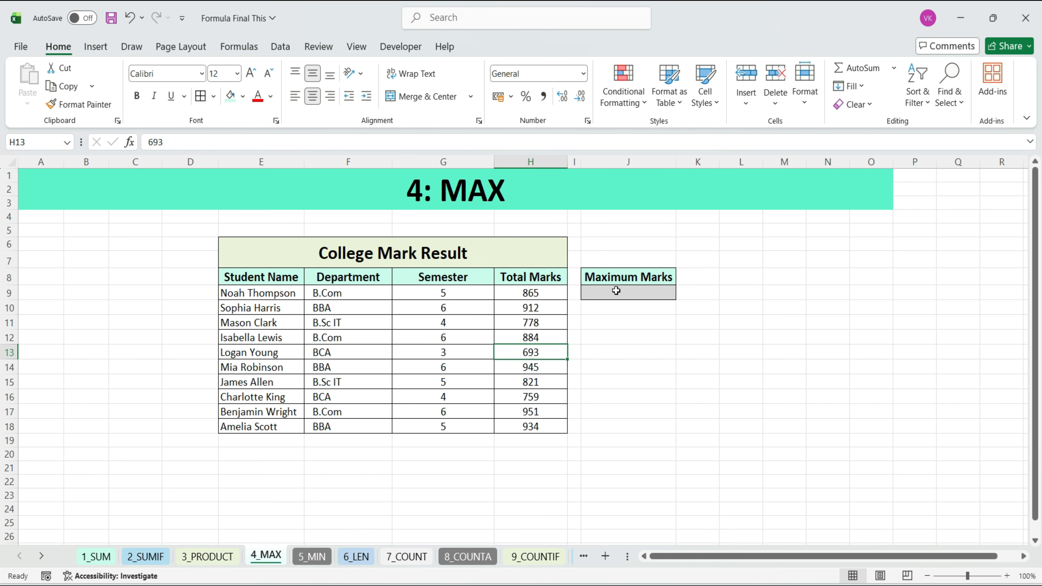
pyautogui.click(610, 283)
pyautogui.click(611, 292)
pyautogui.write('=MA')
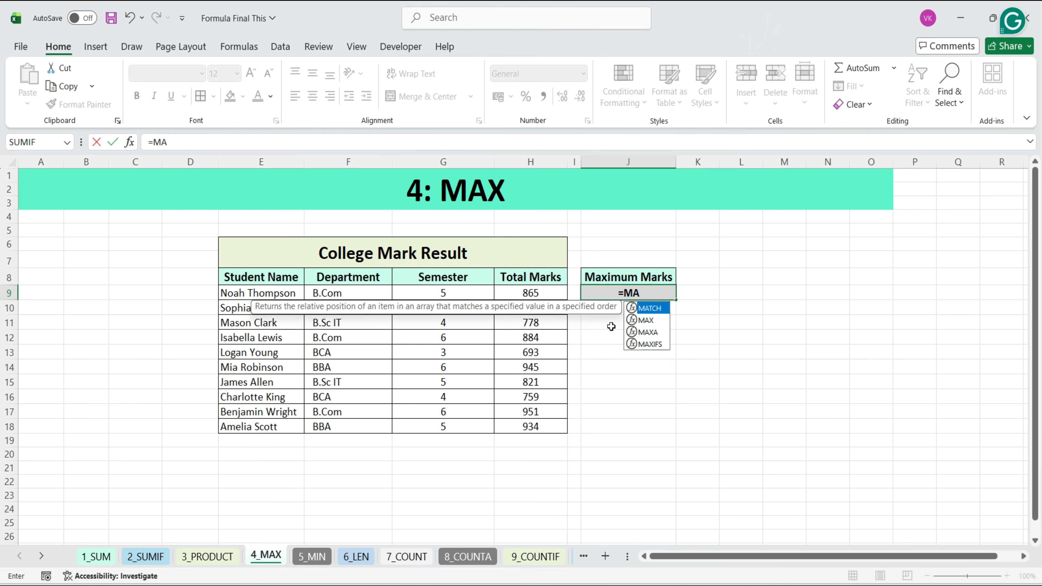
pyautogui.write('X')
pyautogui.doubleClick(636, 307)
pyautogui.moveTo(530, 294); pyautogui.dragTo(528, 427)
pyautogui.write(')')
pyautogui.press('Return')
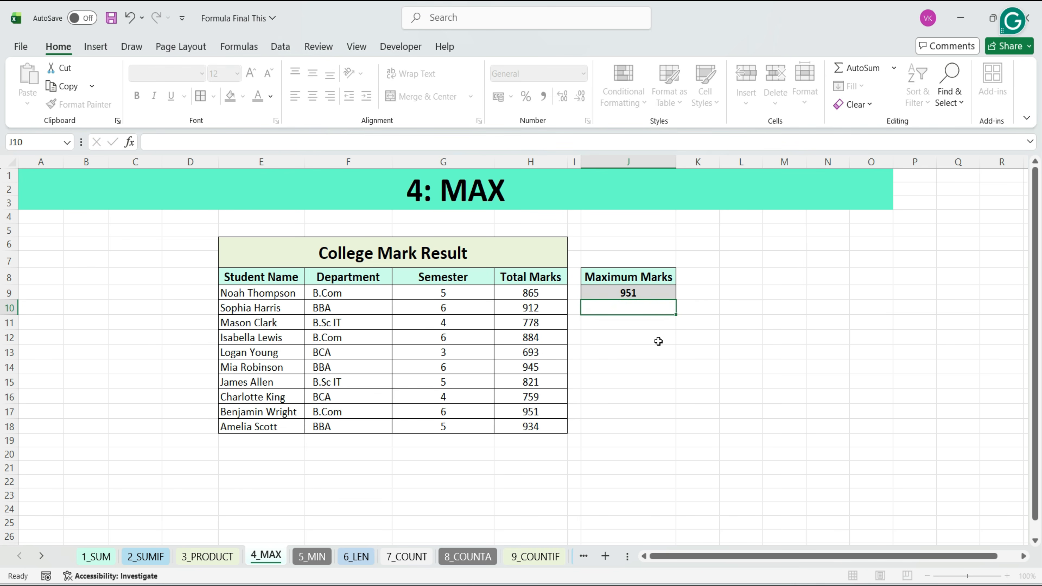
pyautogui.click(652, 293)
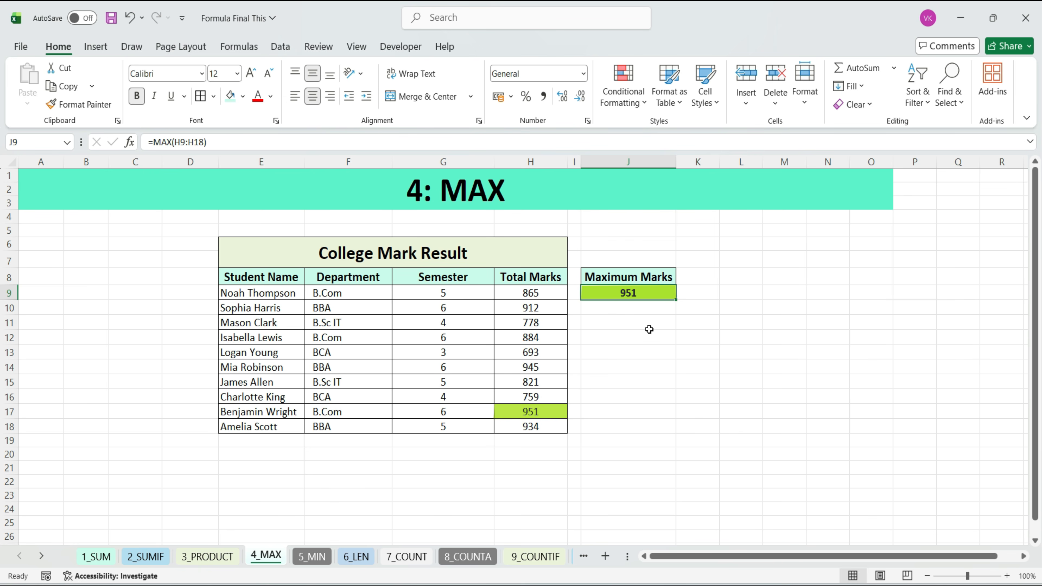
# Change the Total Marks in cell H14 to 1000 and check the Maximum Marks result
pyautogui.click(531, 367)
pyautogui.write('1000')
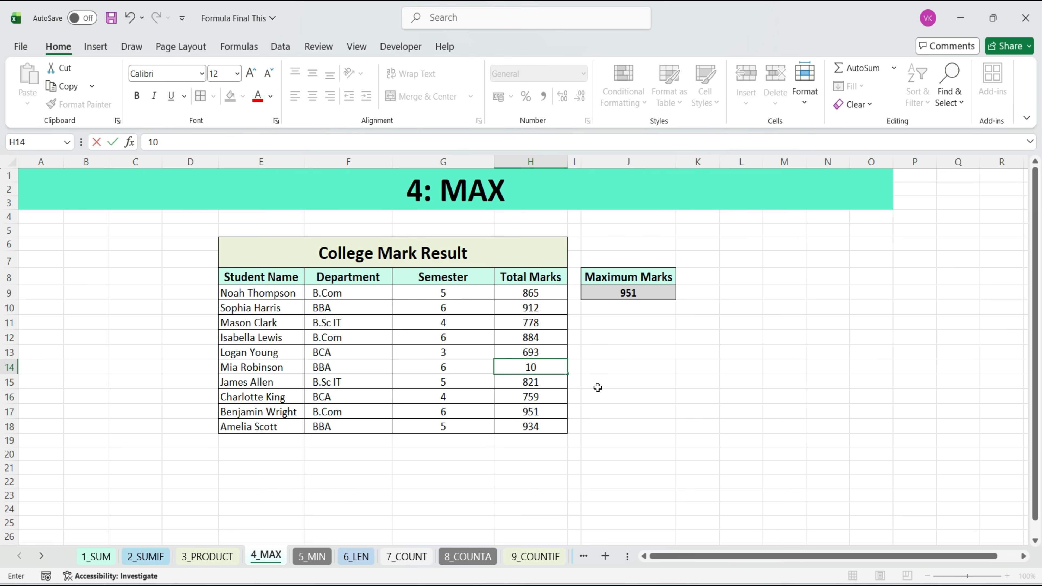
pyautogui.press('Return')
pyautogui.click(634, 295)
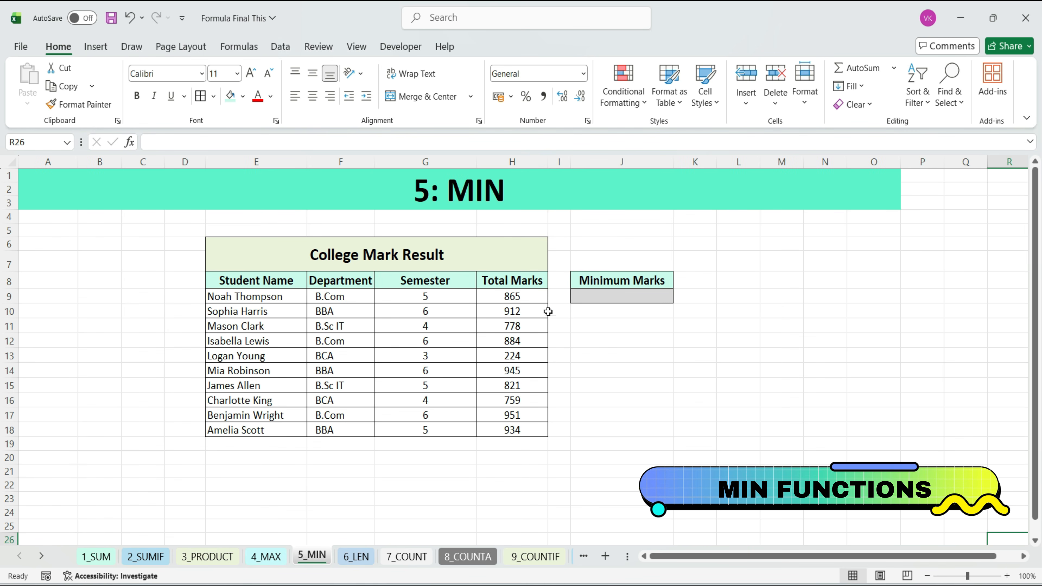
# On the 5_MIN sheet, find the lowest Total Marks in the Minimum Marks cell J9 with =MIN(H9:H18)
pyautogui.click(504, 294)
pyautogui.click(504, 312)
pyautogui.click(501, 326)
pyautogui.click(612, 296)
pyautogui.write('=MI')
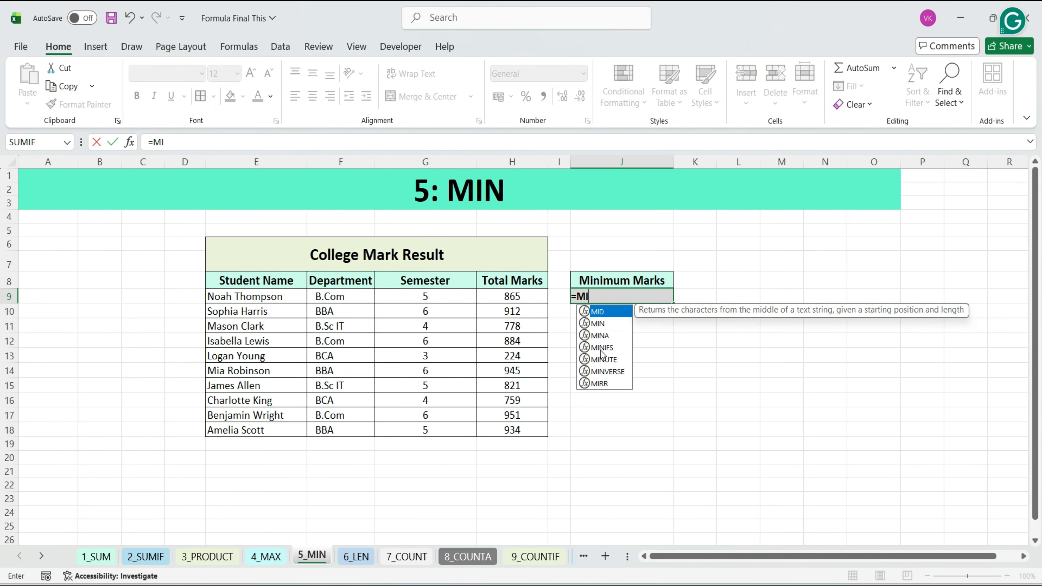
pyautogui.write('N(')
pyautogui.moveTo(502, 296); pyautogui.dragTo(502, 426)
pyautogui.press('Return')
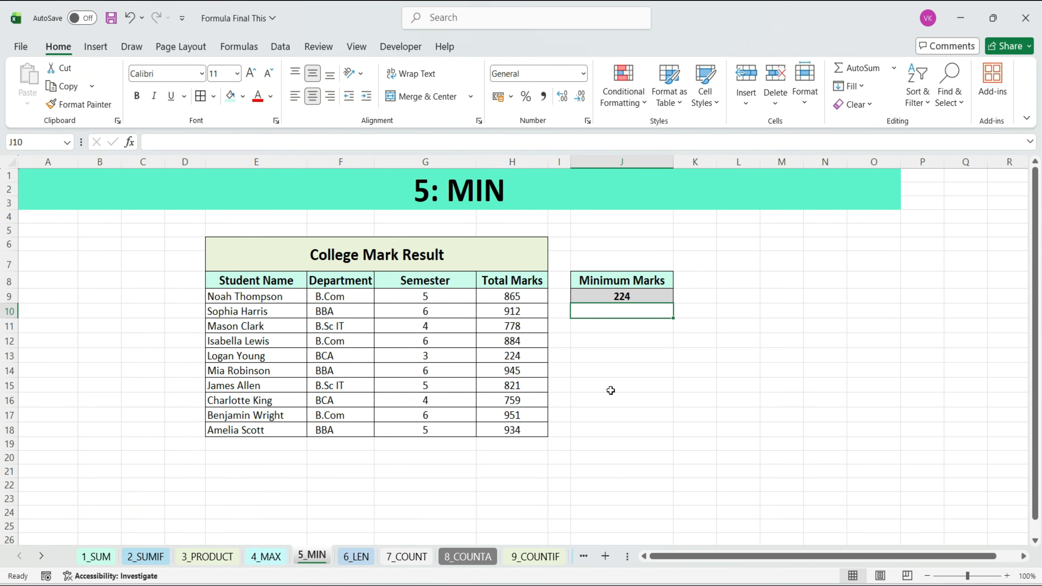
pyautogui.click(609, 298)
# Go through the individual Total Marks entries to compare them with the Minimum Marks result
pyautogui.click(504, 297)
pyautogui.click(503, 311)
pyautogui.click(498, 326)
pyautogui.click(501, 355)
pyautogui.click(501, 370)
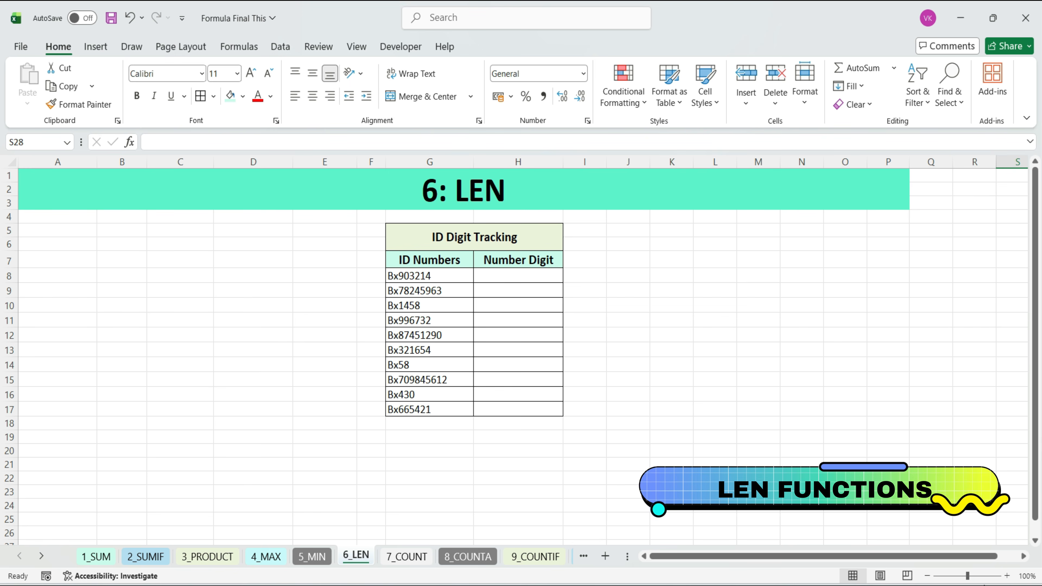
# On the 6_LEN sheet, count the characters of the first ID number in H8 with =LEN(G8)
pyautogui.click(518, 276)
pyautogui.write('=LEN')
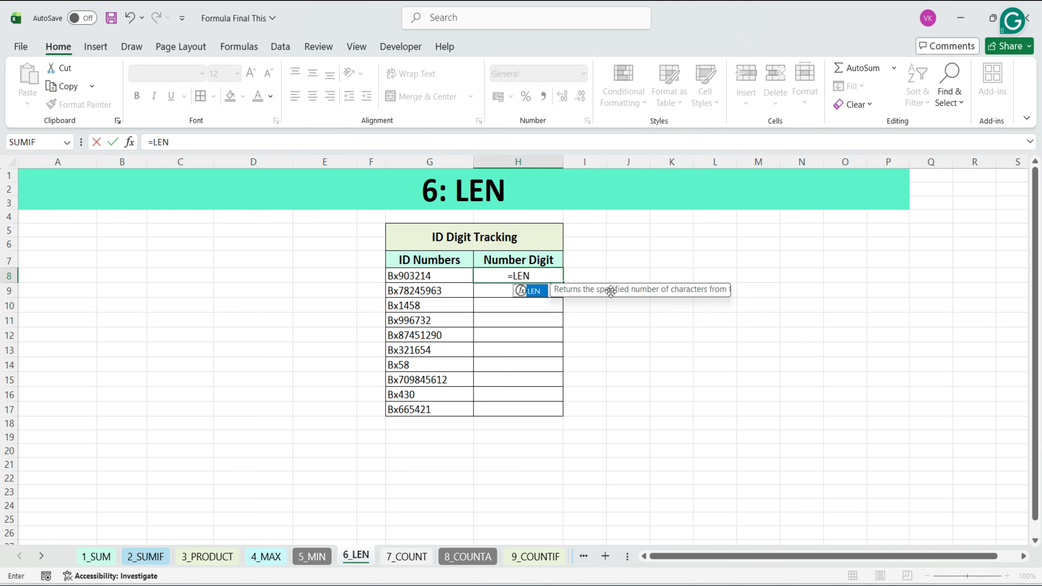
pyautogui.doubleClick(534, 289)
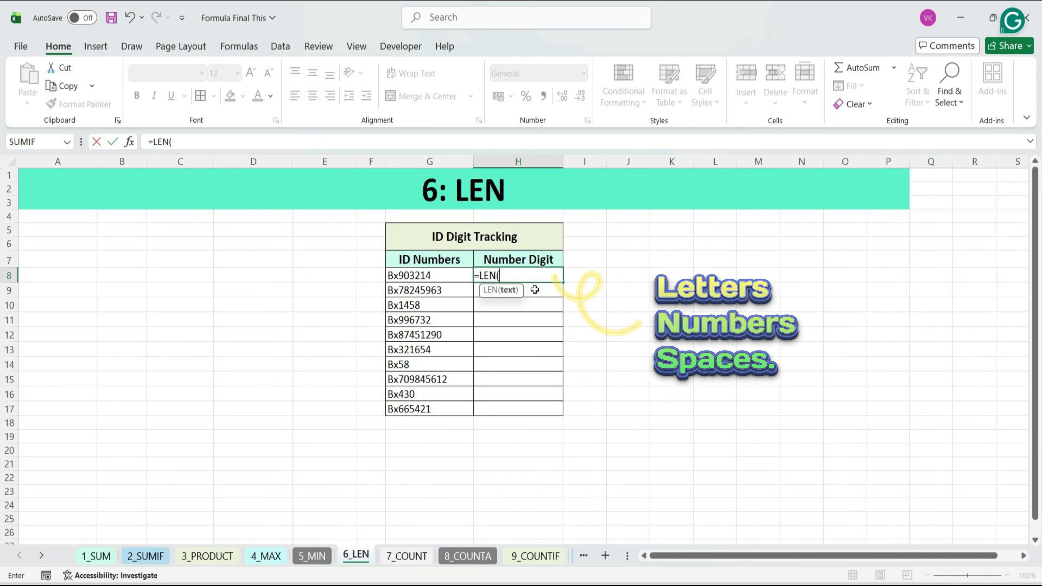
pyautogui.click(434, 277)
pyautogui.write(')')
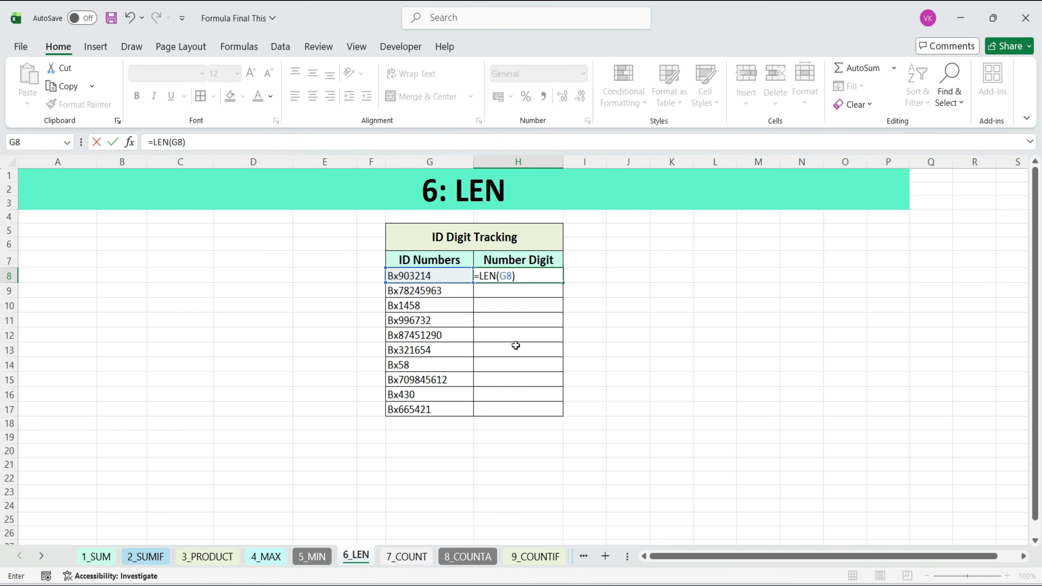
pyautogui.press('Return')
# Fill the LEN formula down the Number Digit column from H8 to H17
pyautogui.click(536, 276)
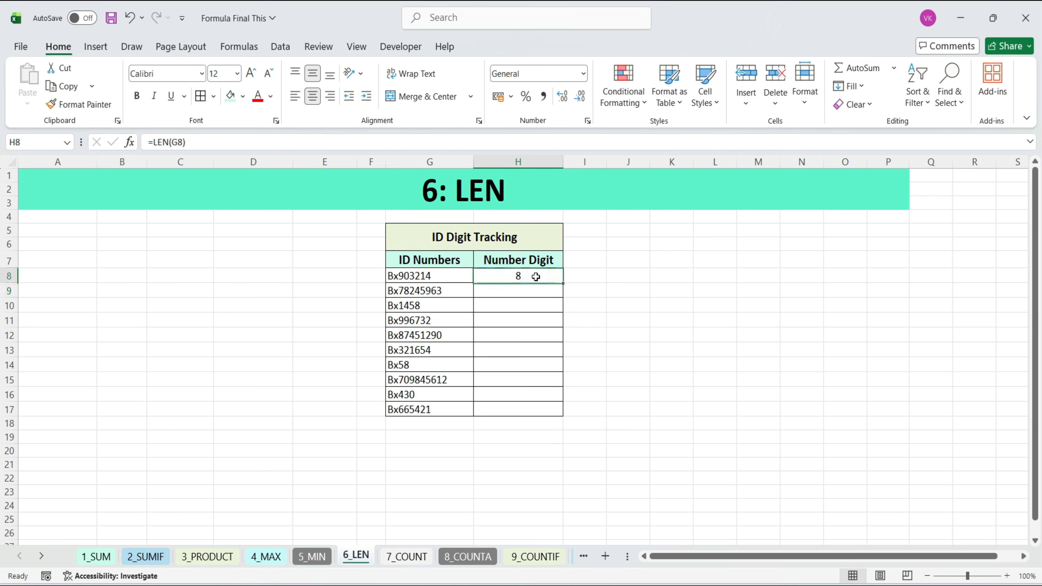
pyautogui.moveTo(537, 274); pyautogui.dragTo(545, 408)
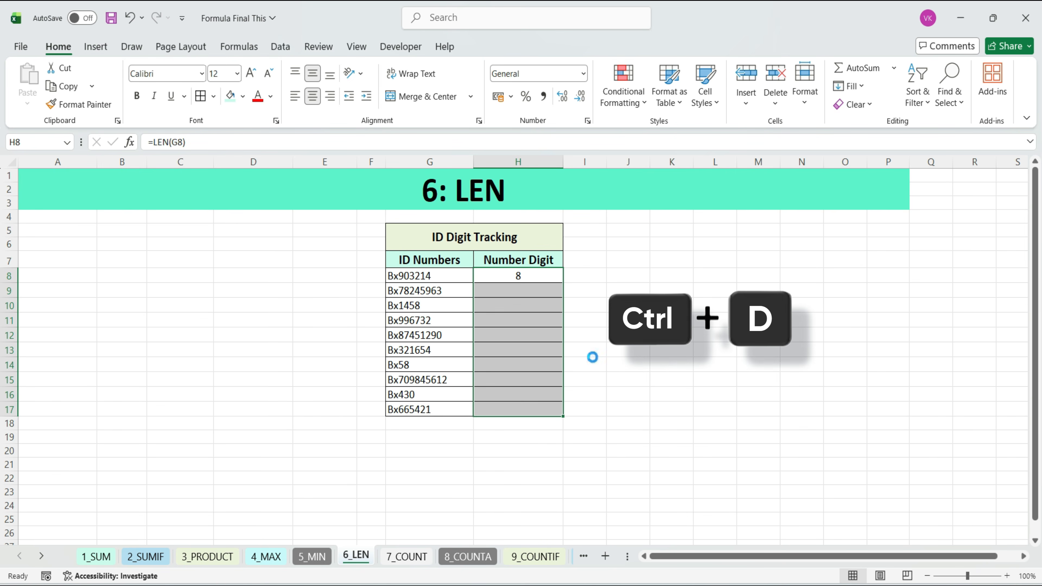
pyautogui.hotkey('ctrl', 'd')
pyautogui.press('Up')
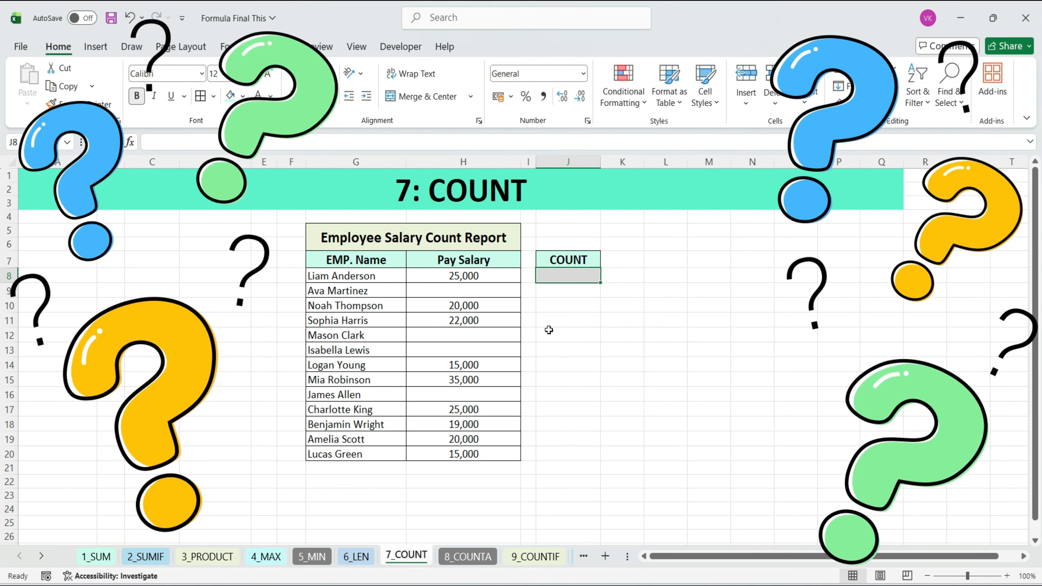
# On the 7_COUNT sheet, count the Pay Salary entries in cell J8 with =COUNT(H8:H20)
pyautogui.write('=COUNT(')
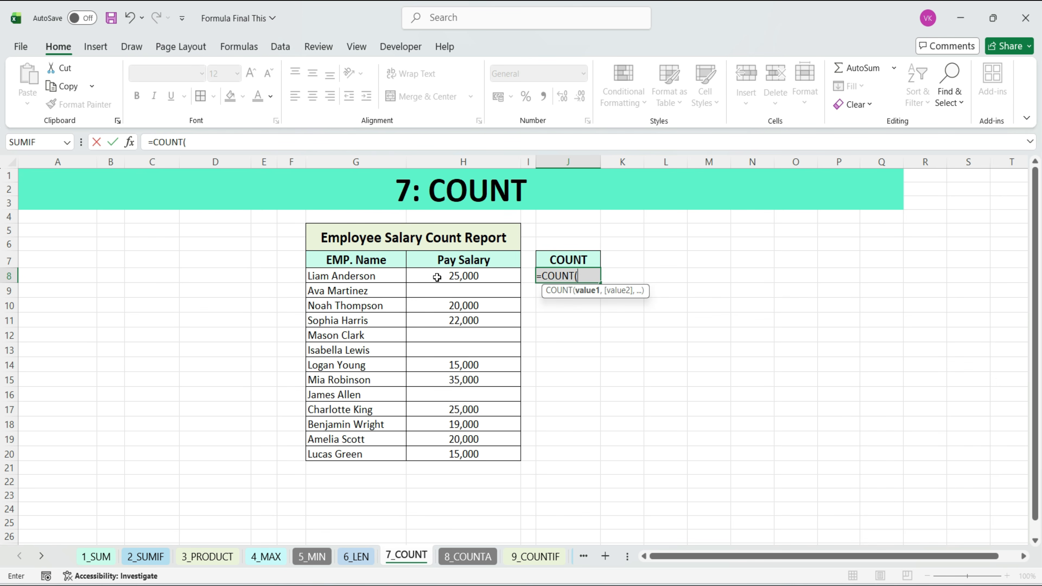
pyautogui.moveTo(437, 277); pyautogui.dragTo(516, 454)
pyautogui.write(')')
pyautogui.press('Return')
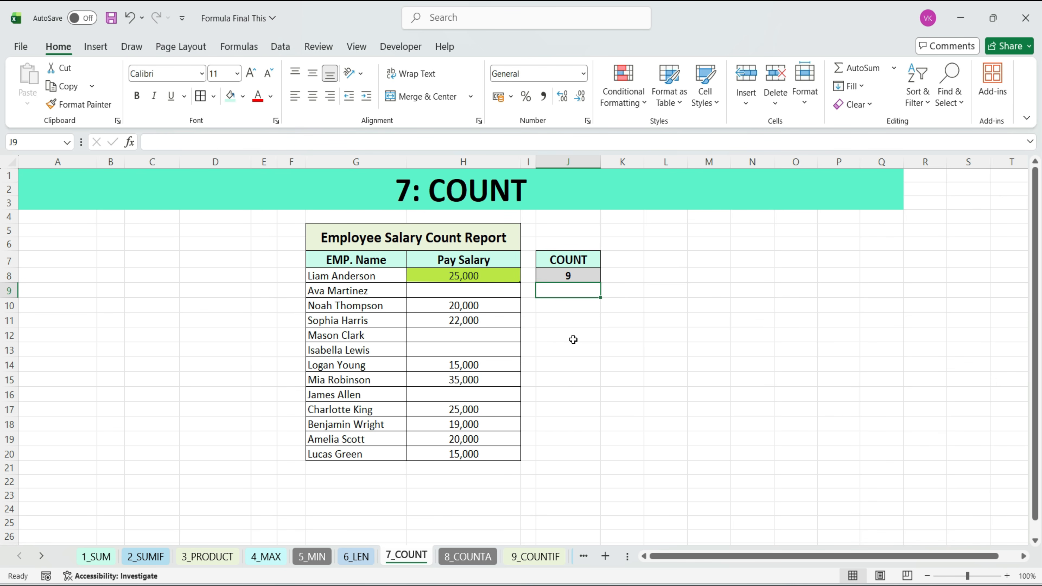
# Go through the individual Pay Salary entries to compare them with the COUNT result
pyautogui.click(566, 279)
pyautogui.click(464, 278)
pyautogui.click(462, 309)
pyautogui.click(464, 322)
pyautogui.click(559, 276)
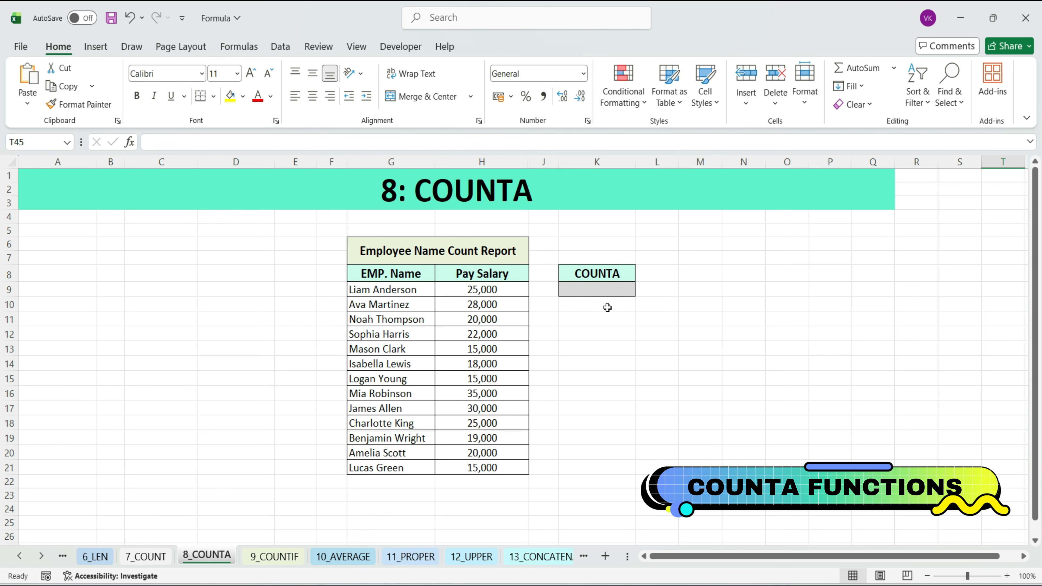
# On the 8_COUNTA sheet, count the filled name and salary cells in K9 with =COUNTA(G9:H21)
pyautogui.click(590, 277)
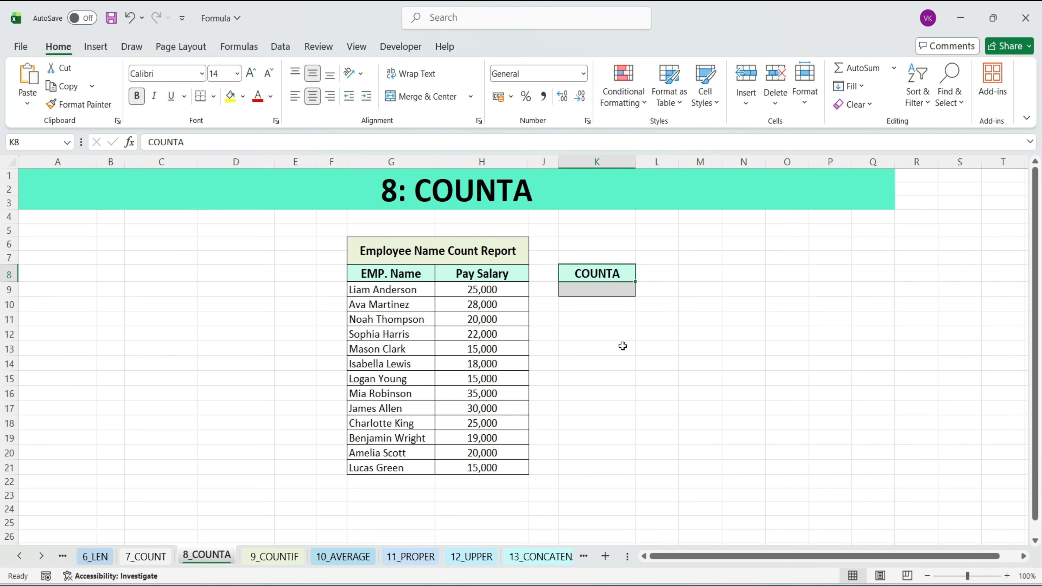
pyautogui.moveTo(383, 291); pyautogui.dragTo(506, 465)
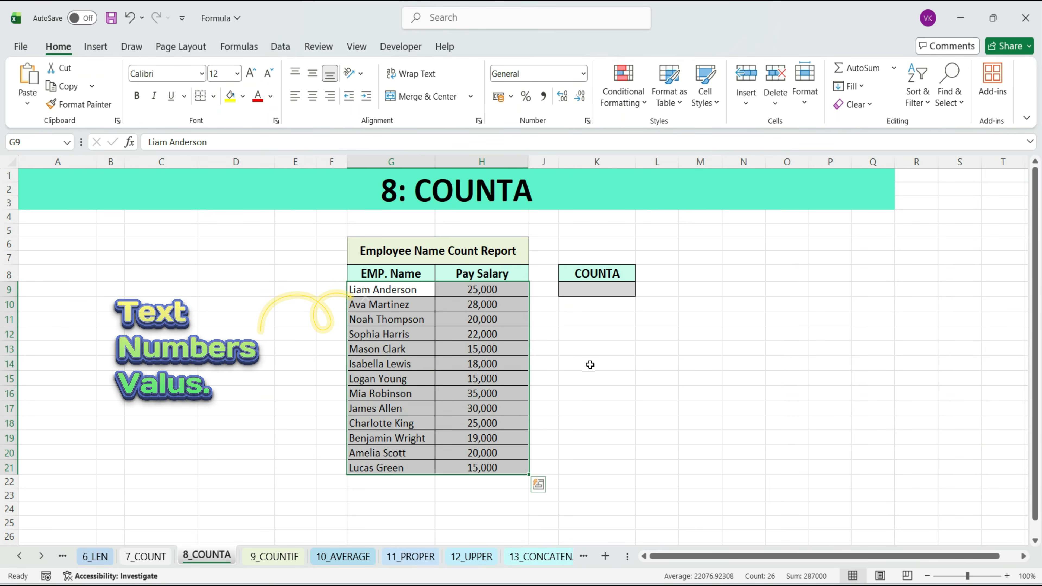
pyautogui.click(595, 289)
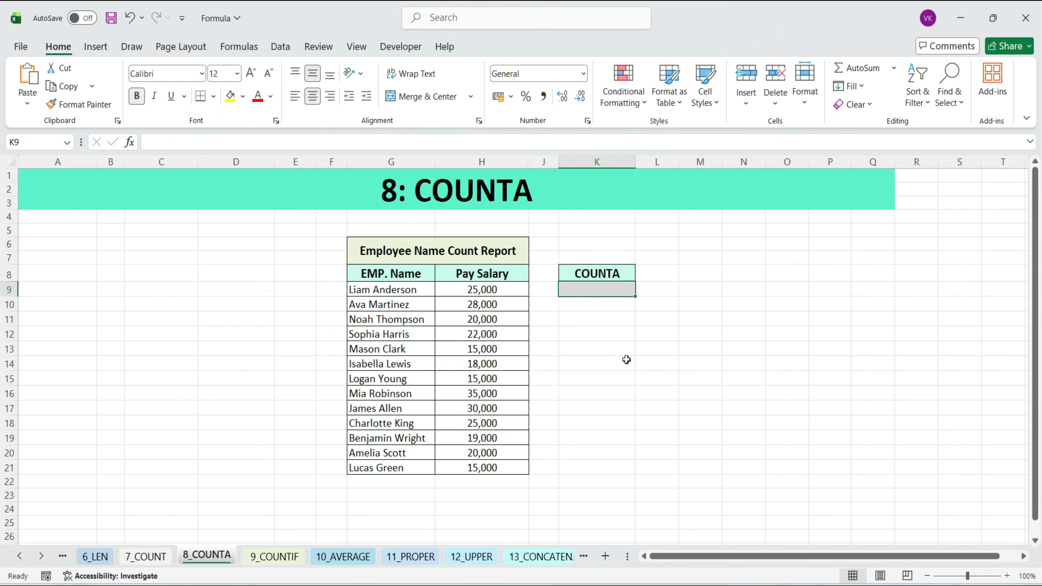
pyautogui.write('=COUN')
pyautogui.press('Down')
pyautogui.press('Tab')
pyautogui.click(389, 289)
pyautogui.moveTo(462, 289); pyautogui.dragTo(508, 467)
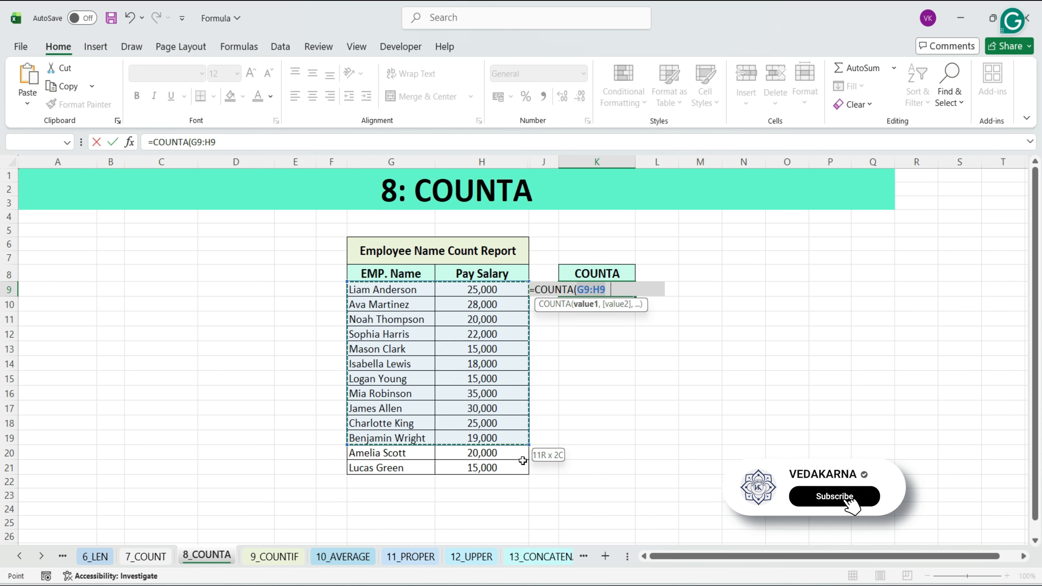
pyautogui.write(')')
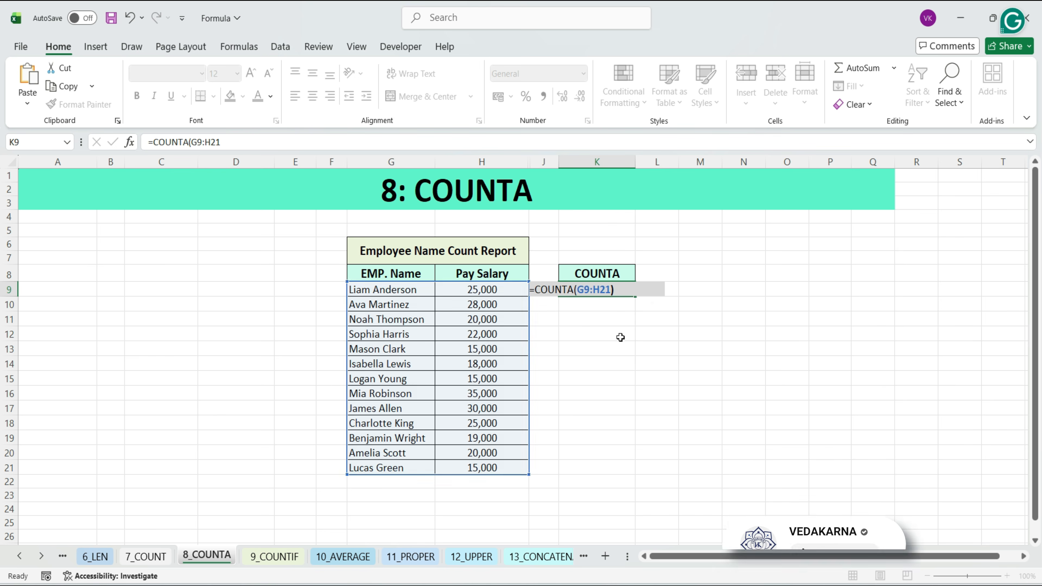
pyautogui.press('Return')
pyautogui.click(597, 289)
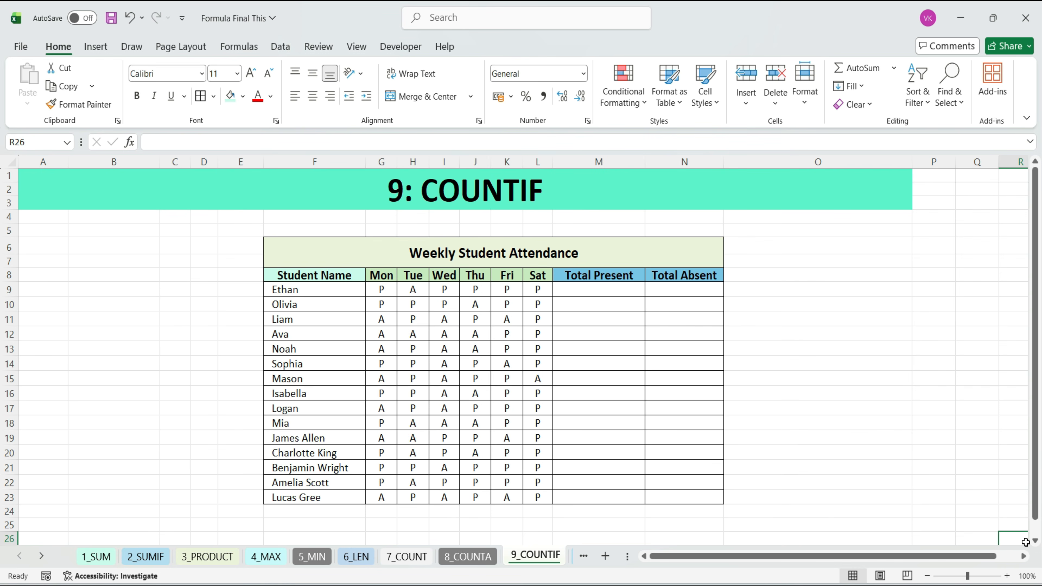
# On the 9_COUNTIF sheet, count the first student's present days in M9 with =COUNTIF(G9:L9,"P")
pyautogui.click(572, 277)
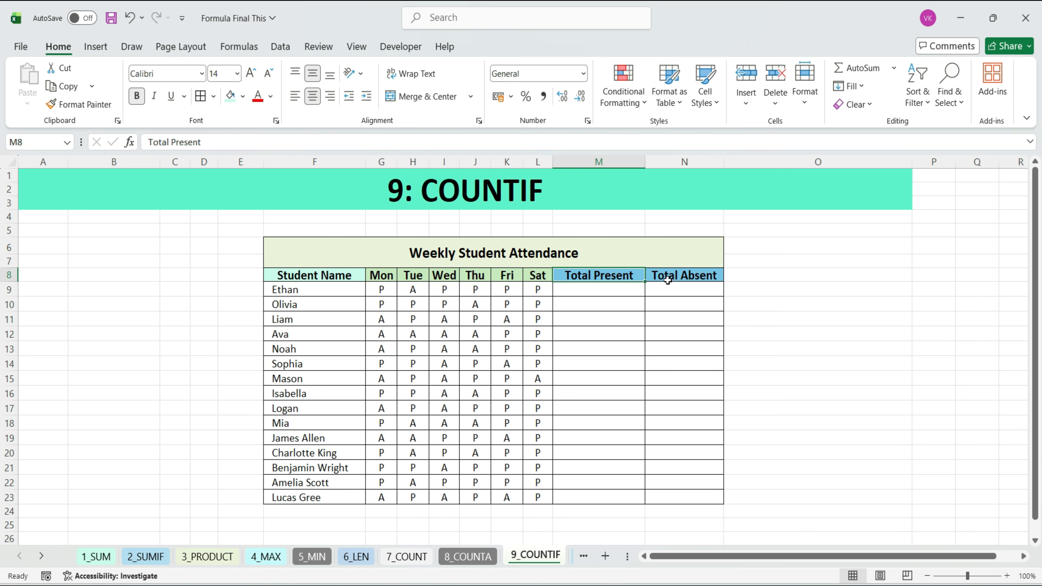
pyautogui.click(677, 275)
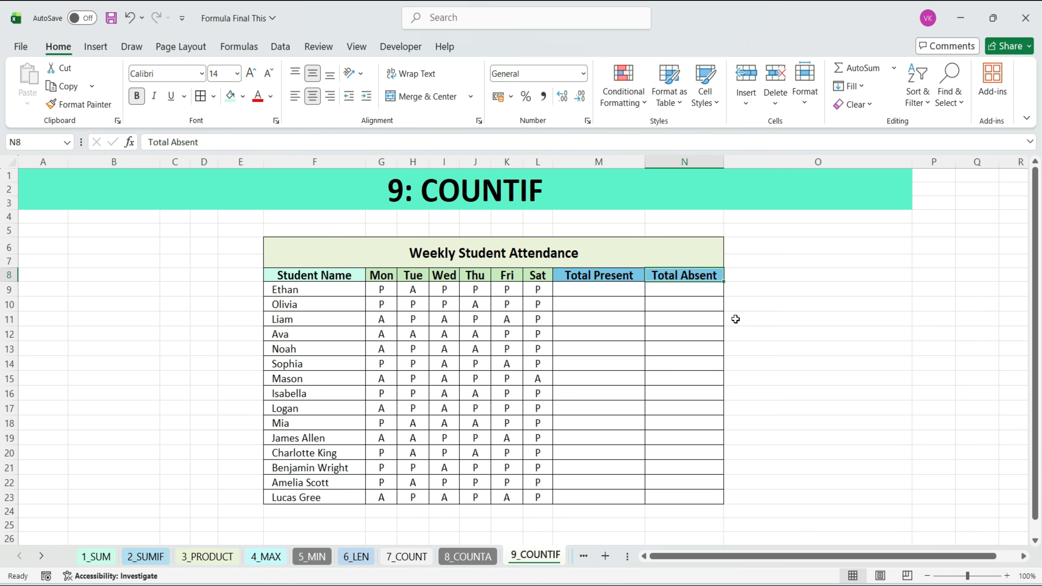
pyautogui.click(582, 295)
pyautogui.write('=COUN')
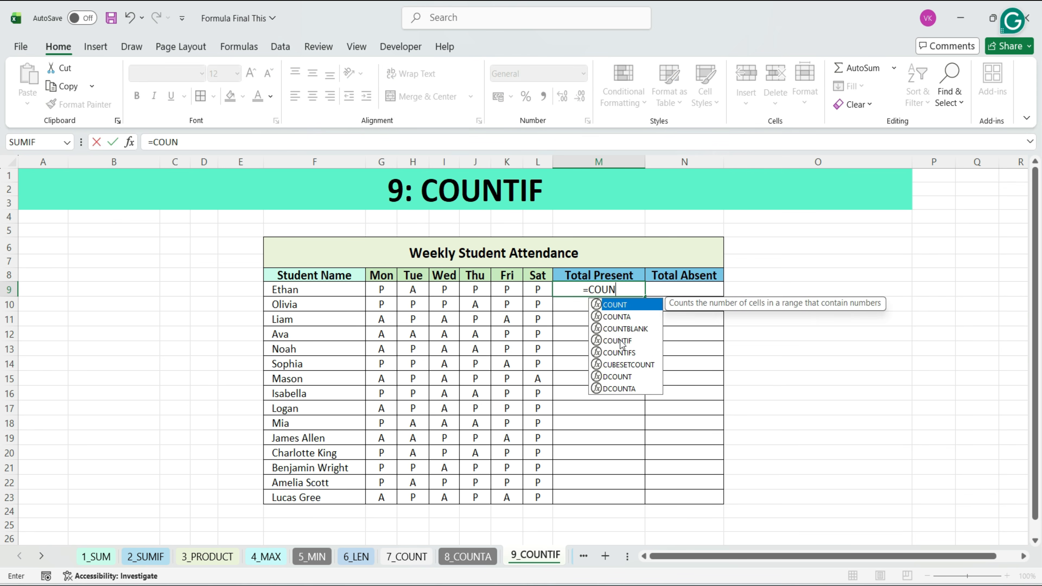
pyautogui.doubleClick(619, 341)
pyautogui.moveTo(381, 290); pyautogui.dragTo(538, 289)
pyautogui.write(',"P")')
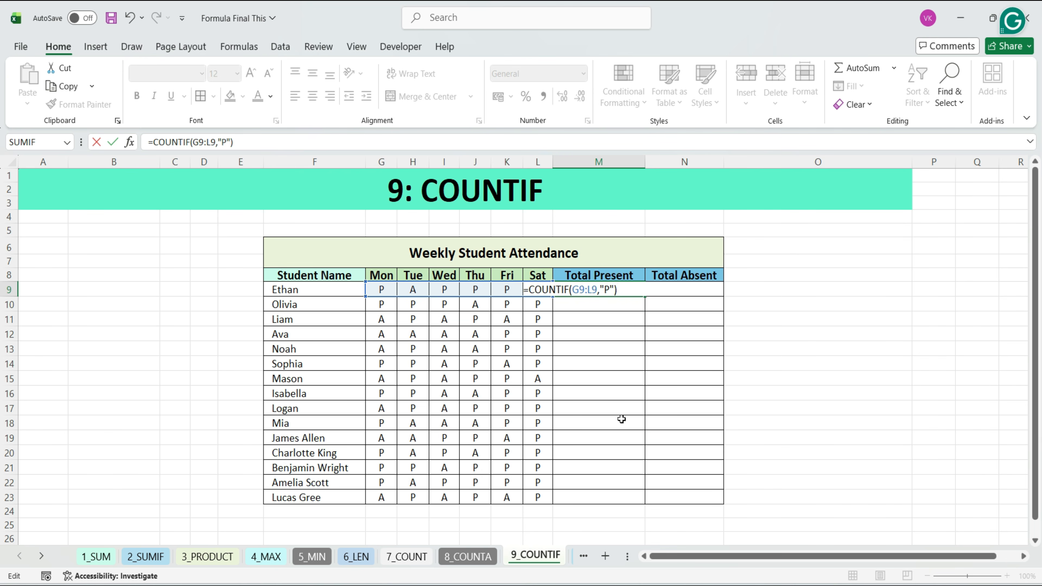
pyautogui.press('Return')
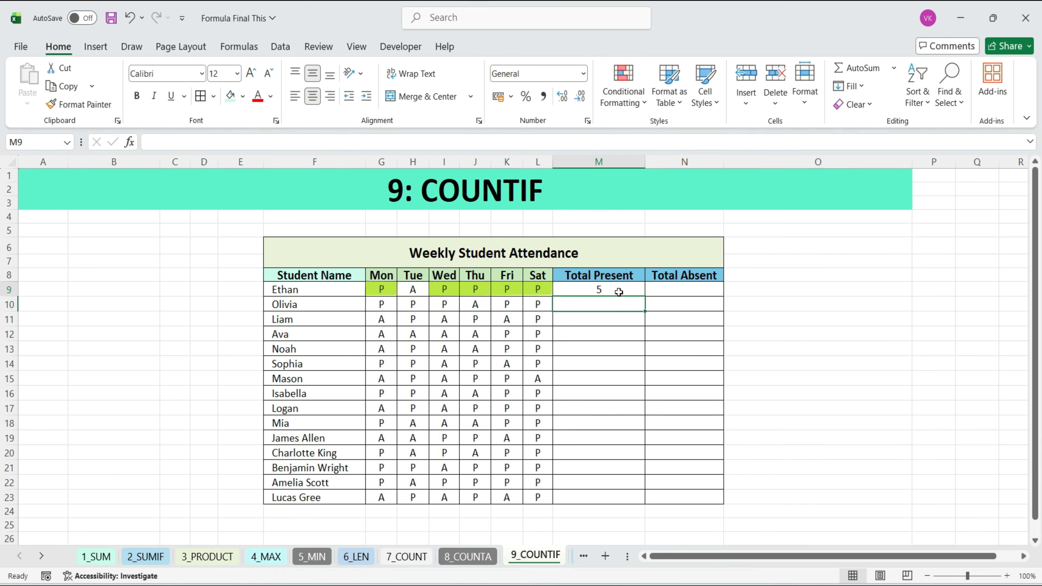
pyautogui.click(618, 291)
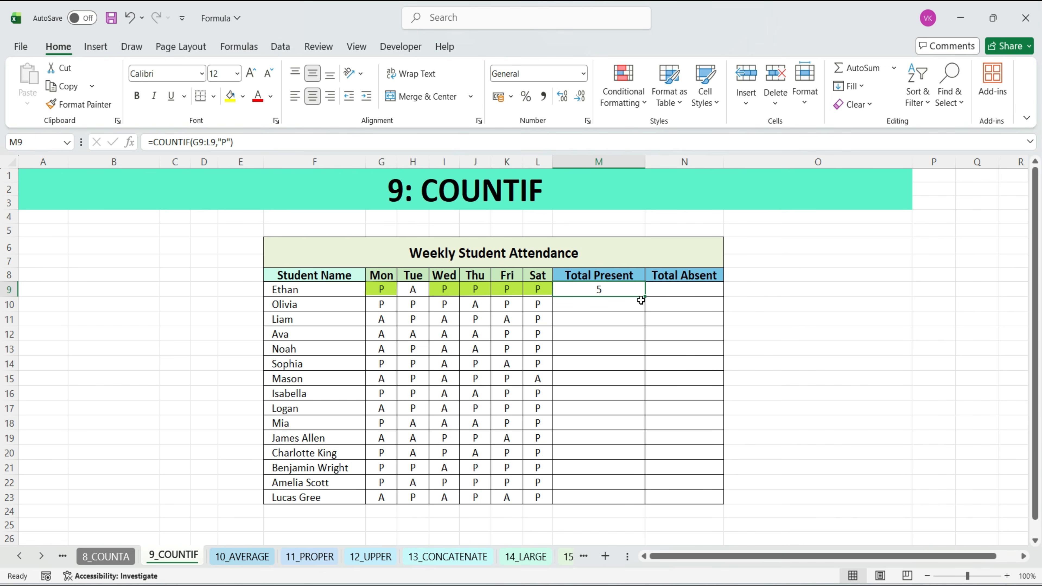
# Count the first student's absent days in N9 with =COUNTIF(G9:L9,"A")
pyautogui.press('Right')
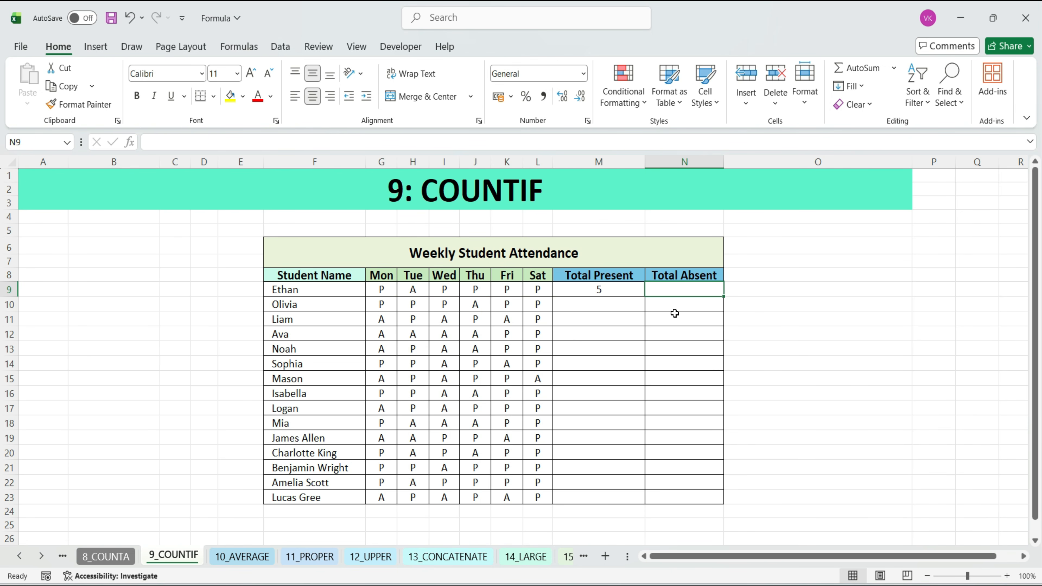
pyautogui.write('=C')
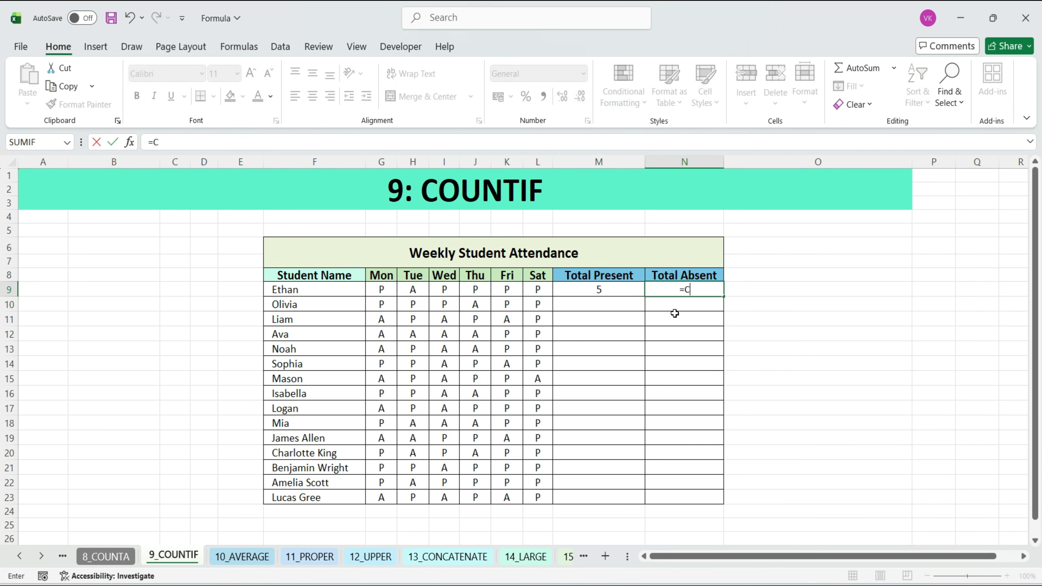
pyautogui.write('OUN')
pyautogui.doubleClick(697, 337)
pyautogui.moveTo(381, 290); pyautogui.dragTo(537, 289)
pyautogui.write(',"A')
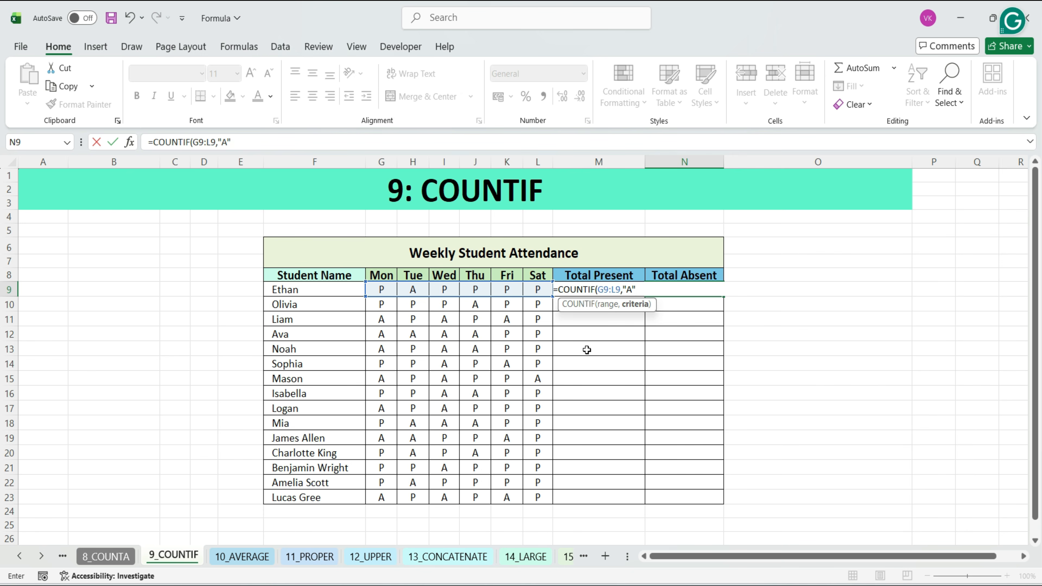
pyautogui.write('")')
pyautogui.press('Return')
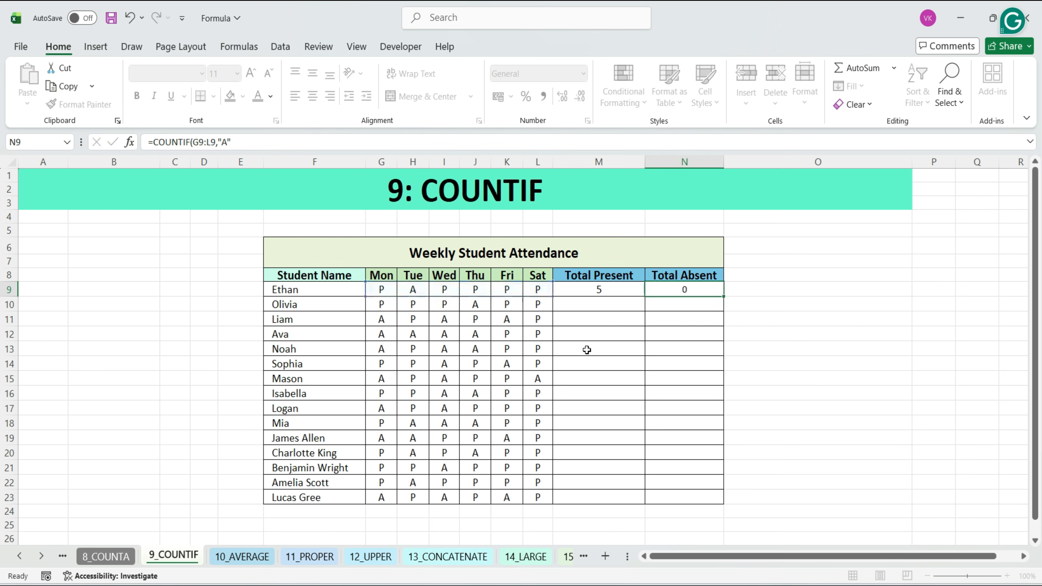
pyautogui.click(670, 289)
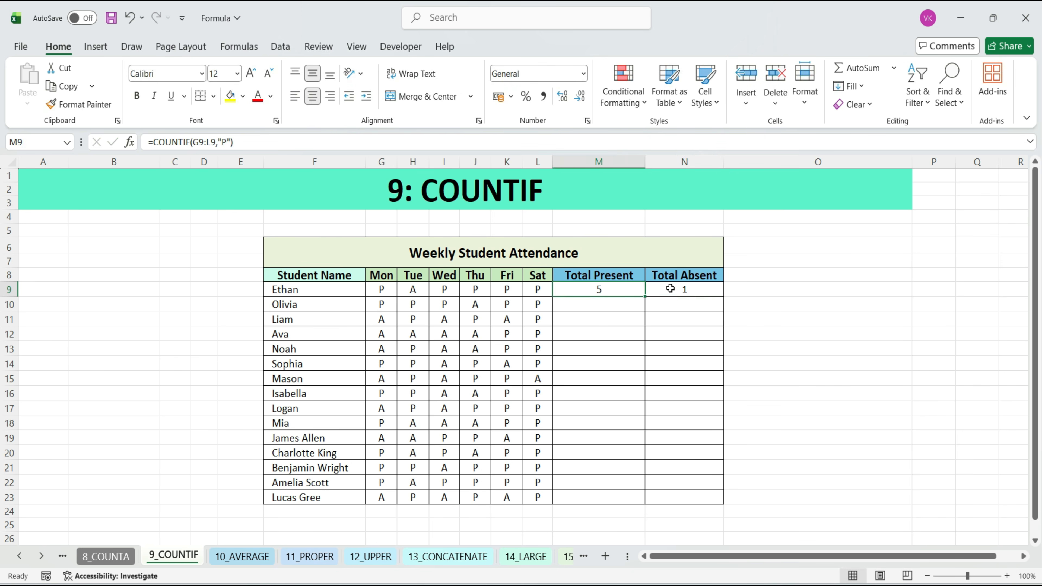
# Fill the Total Present and Total Absent formulas down from row 9 to row 23
pyautogui.moveTo(390, 288); pyautogui.dragTo(687, 493)
pyautogui.click(689, 290)
pyautogui.click(641, 288)
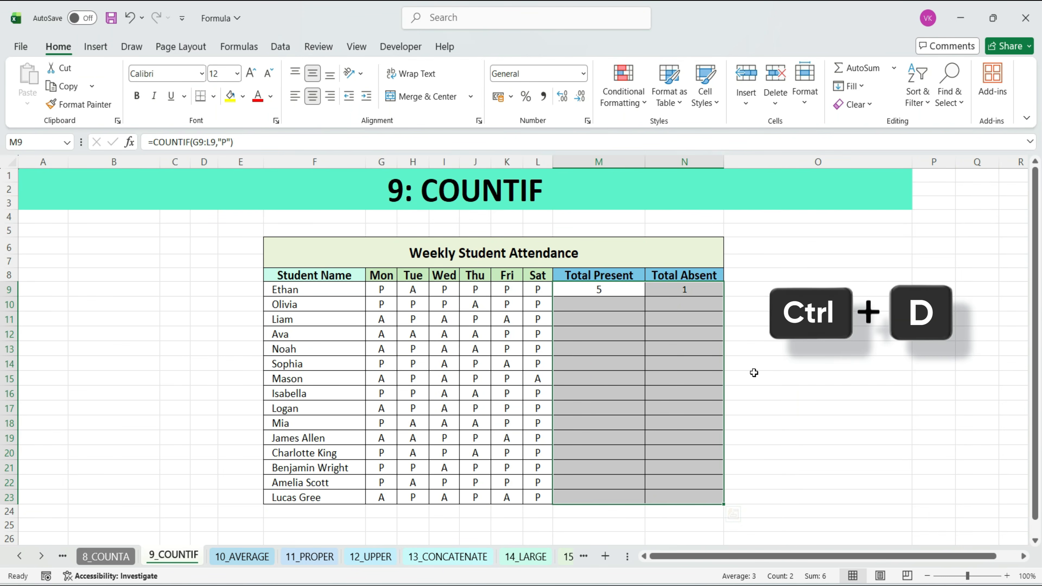
pyautogui.click(688, 283)
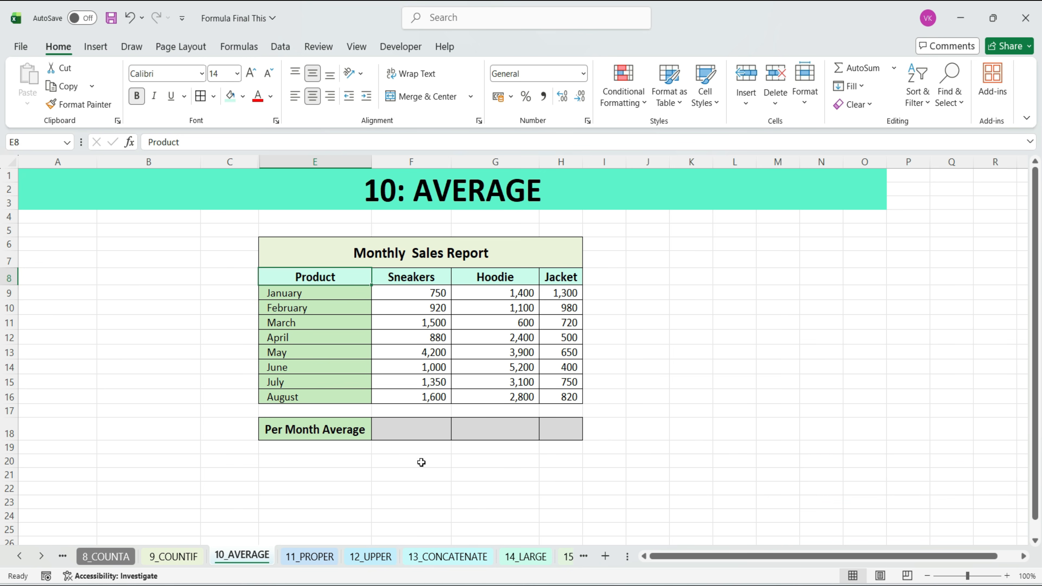
# On the 10_AVERAGE sheet, calculate the Sneakers per-month average in F18 with =AVERAGE(F9:F16)
pyautogui.click(318, 435)
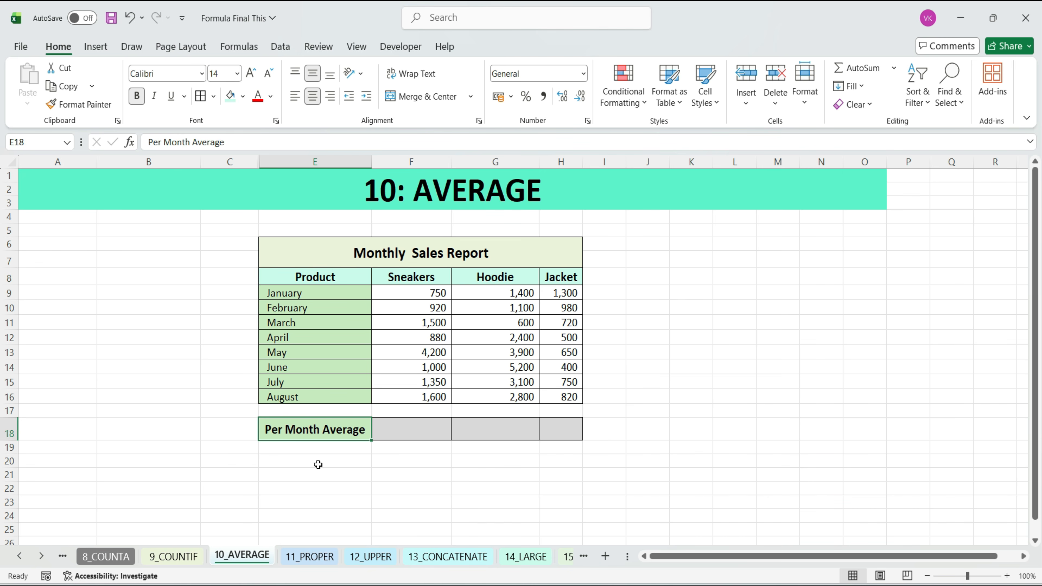
pyautogui.press('Tab')
pyautogui.write('=AVERAGE(')
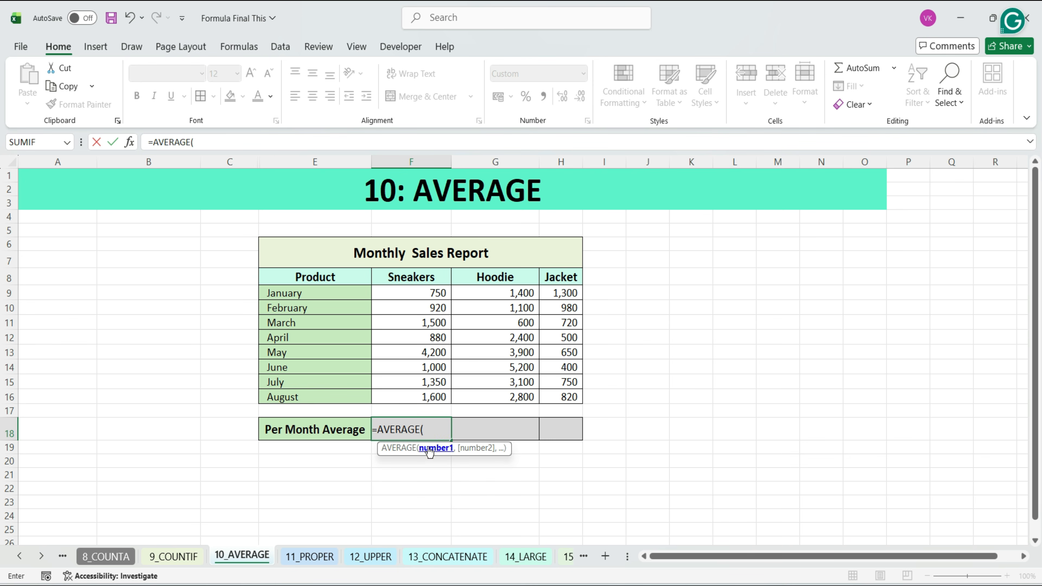
pyautogui.moveTo(401, 291); pyautogui.dragTo(431, 397)
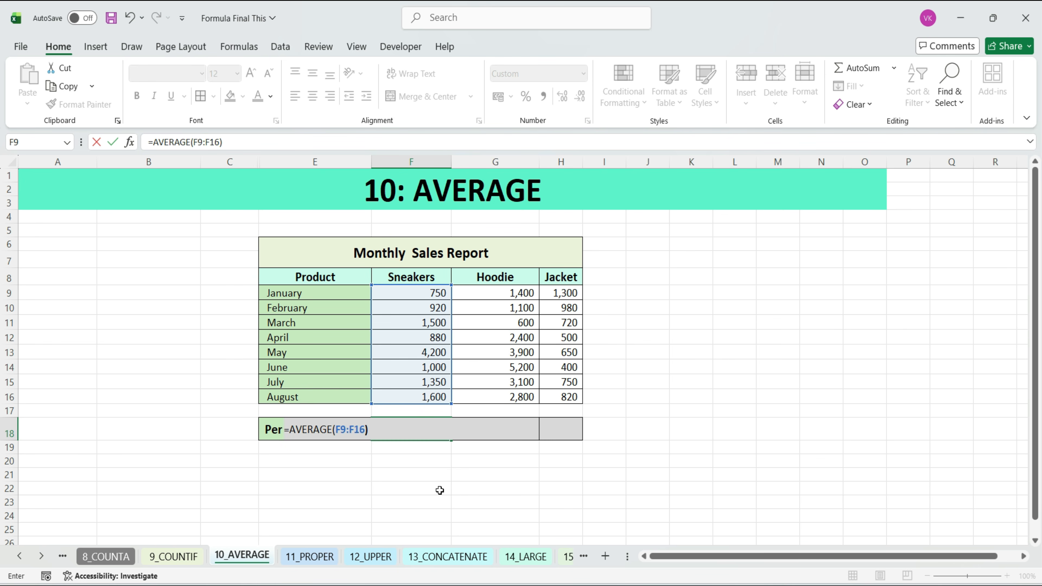
pyautogui.press('Return')
pyautogui.click(430, 437)
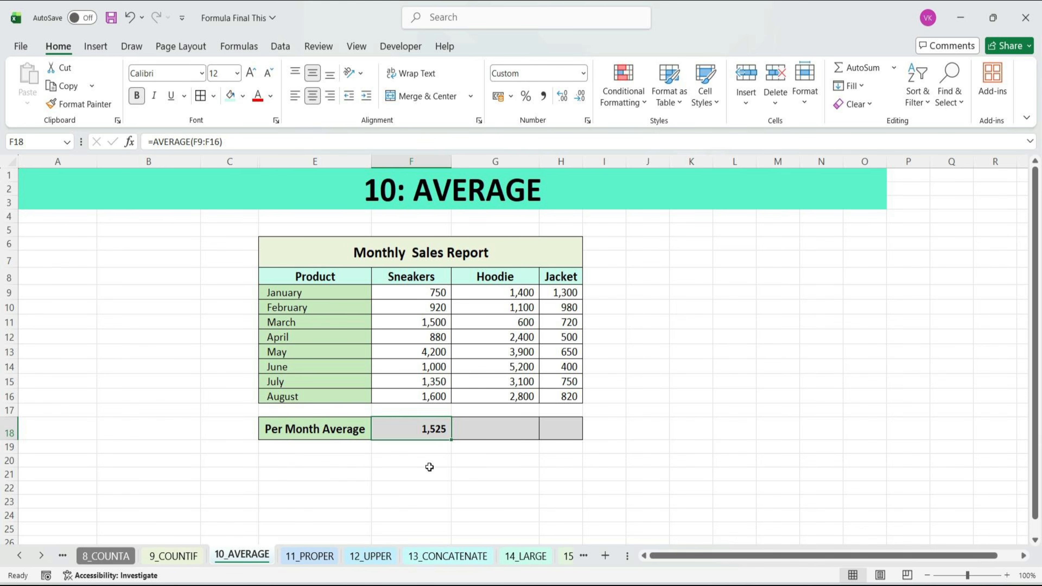
# Copy the Sneakers average formula to the Hoodie and Jacket averages in G18 and H18
pyautogui.hotkey('ctrl', 'c')
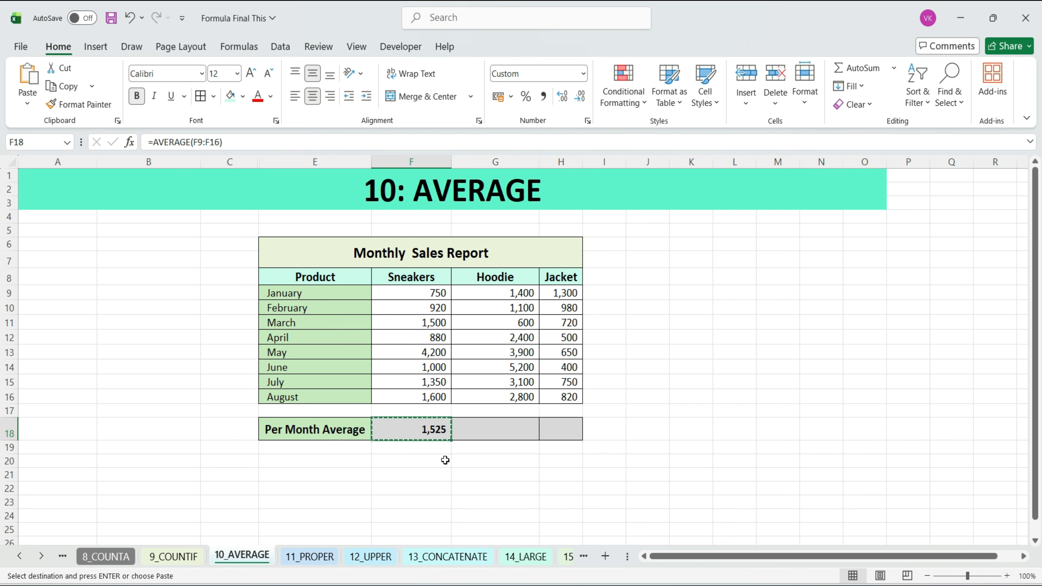
pyautogui.click(472, 431)
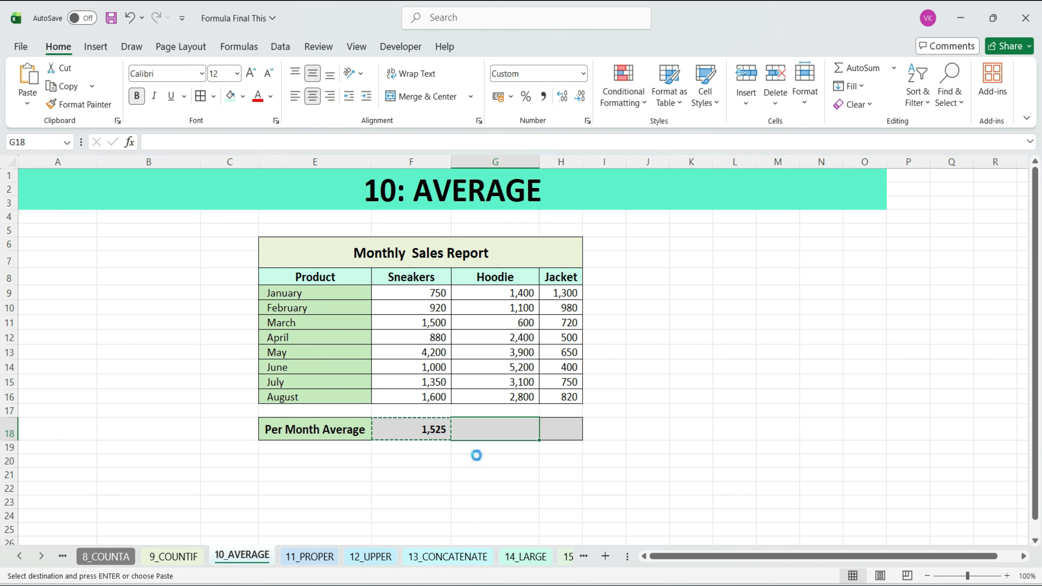
pyautogui.hotkey('ctrl', 'v')
pyautogui.press('Right')
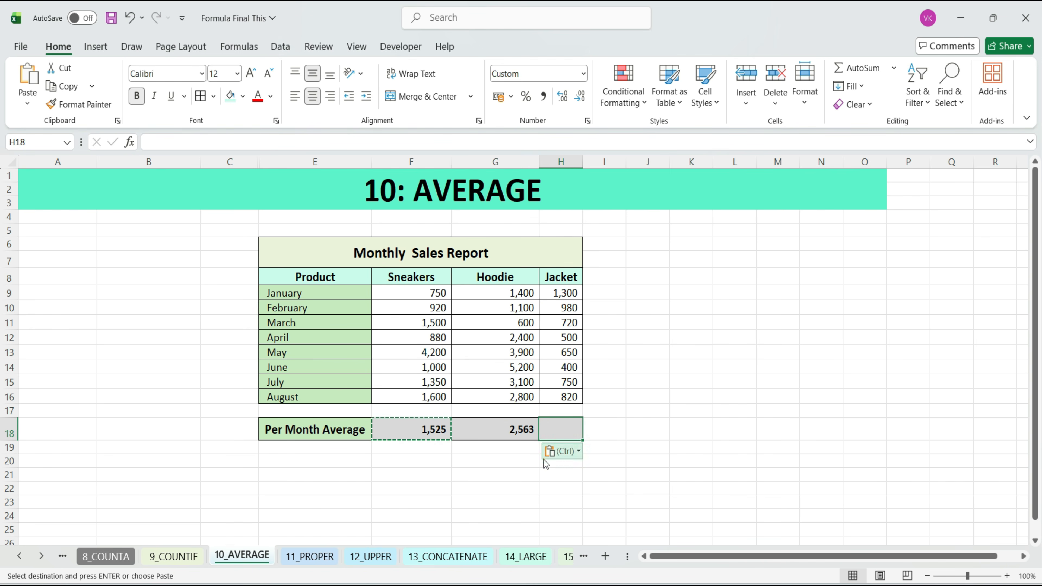
pyautogui.hotkey('ctrl', 'v')
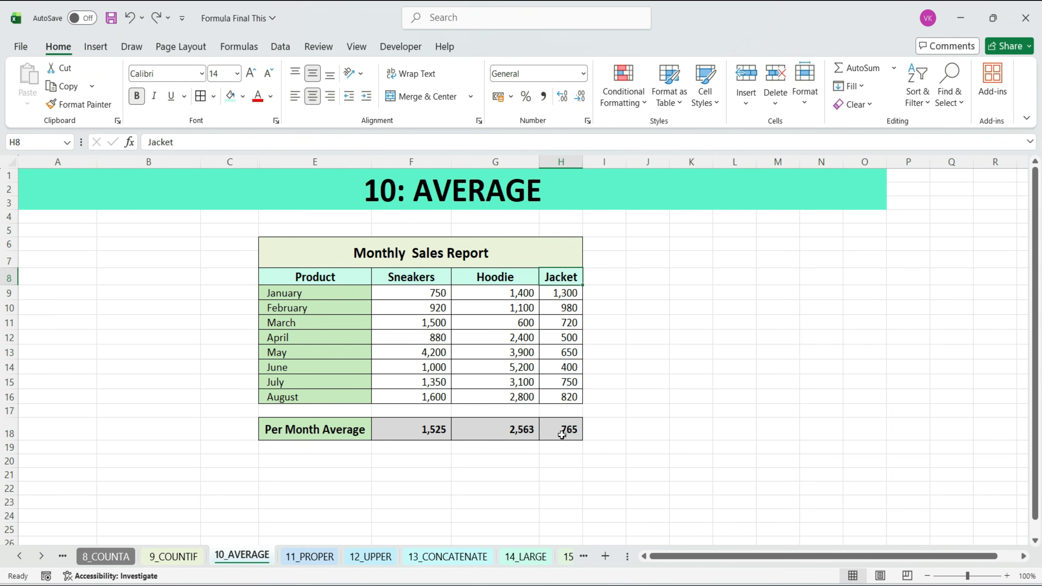
pyautogui.click(561, 434)
pyautogui.click(564, 278)
# On the 11_PROPER sheet, capitalize the first listed name's initials in H9 with =PROPER(G9)
pyautogui.click(348, 291)
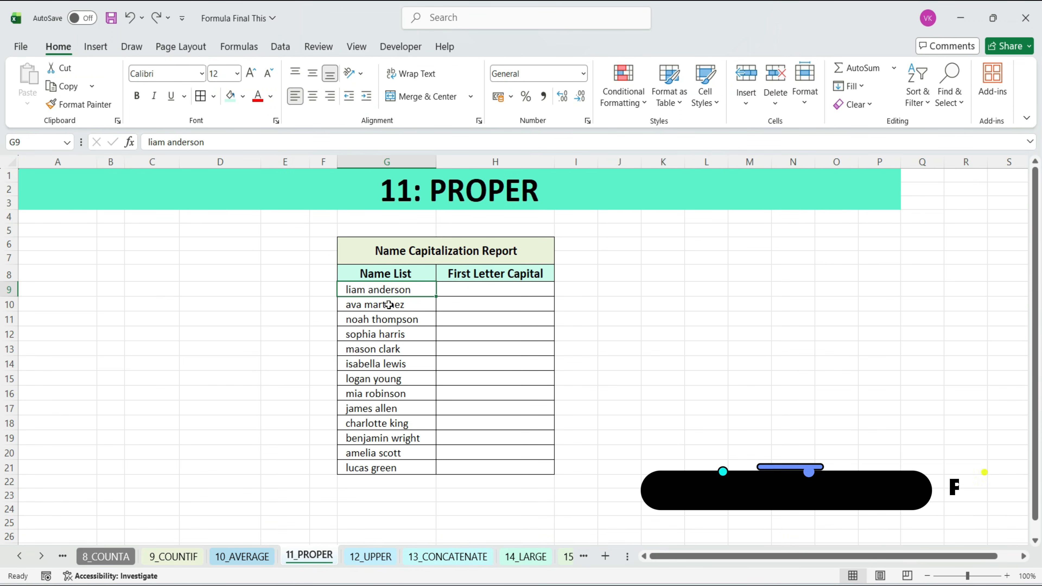
pyautogui.click(361, 304)
pyautogui.click(384, 323)
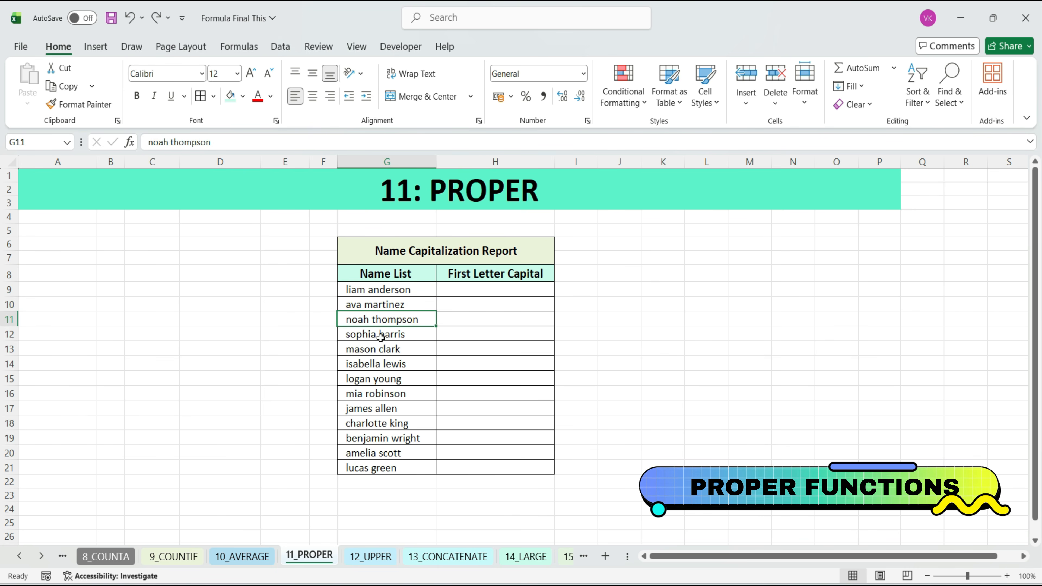
pyautogui.click(381, 338)
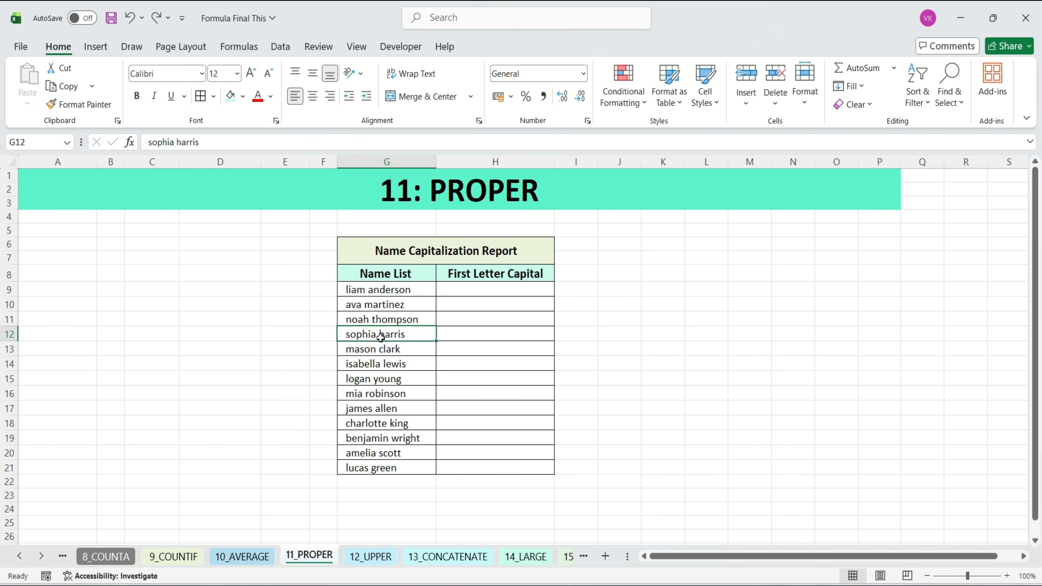
pyautogui.click(463, 275)
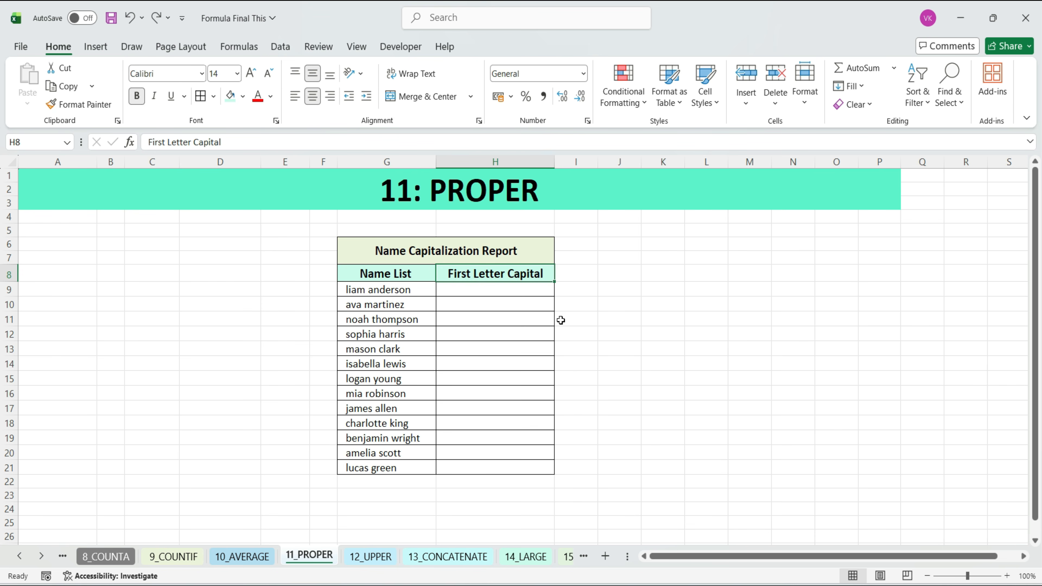
pyautogui.click(493, 291)
pyautogui.write('=PROPER')
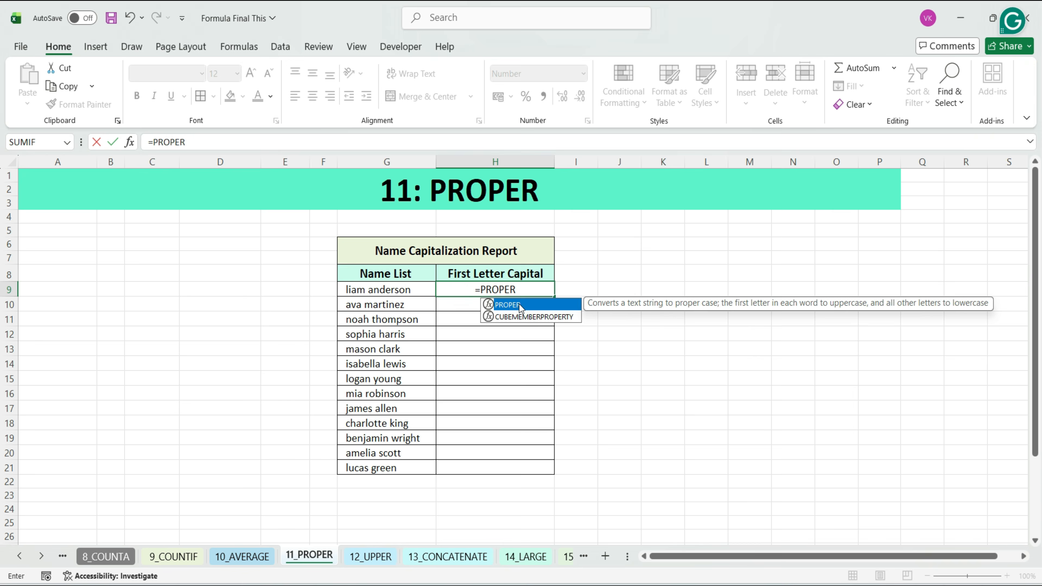
pyautogui.doubleClick(521, 305)
pyautogui.click(406, 290)
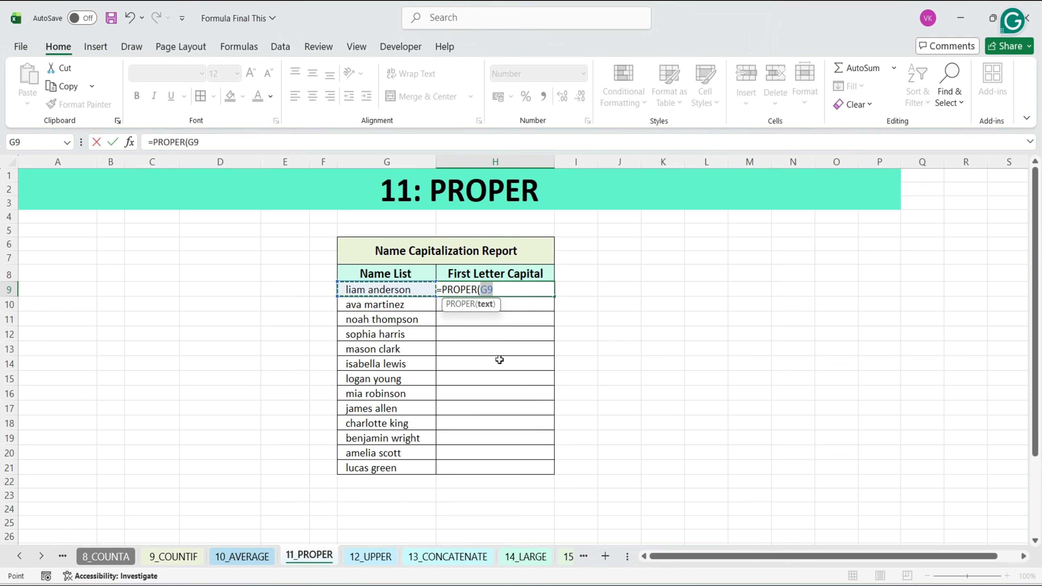
pyautogui.write(')')
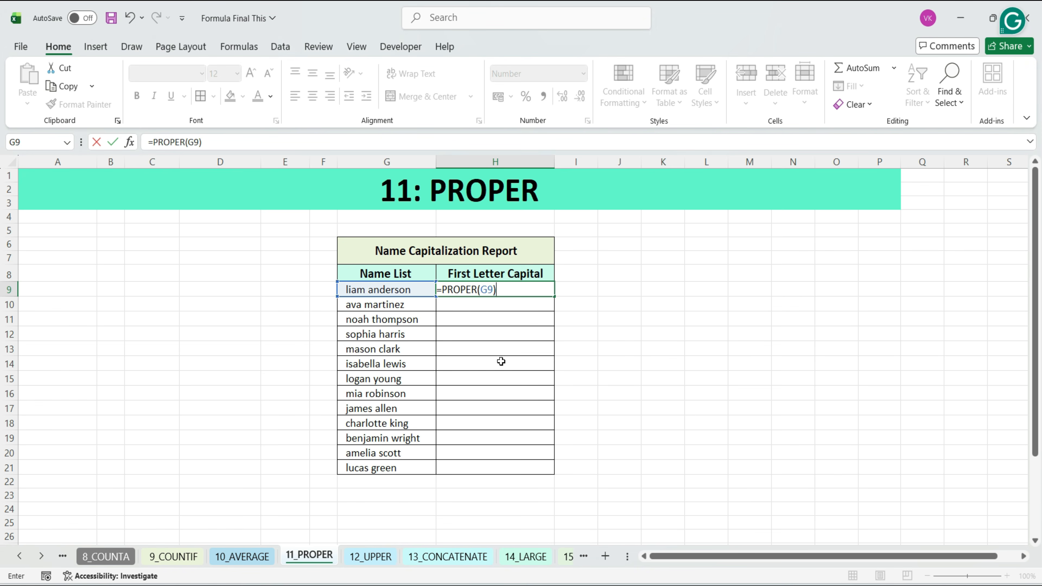
pyautogui.press('Return')
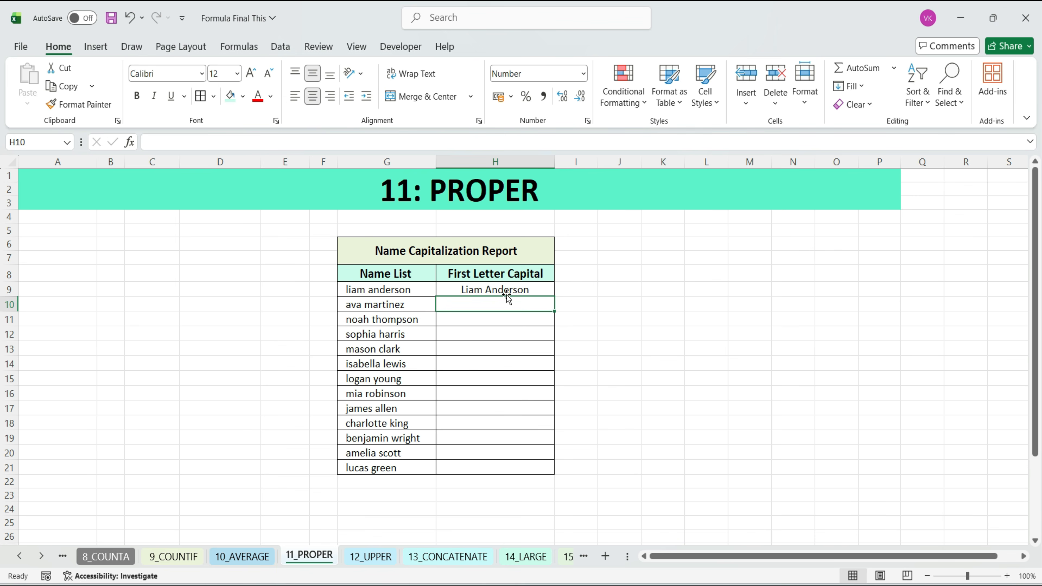
# Fill the PROPER formula down the First Letter Capital column from H9 to H21
pyautogui.click(506, 288)
pyautogui.moveTo(540, 288); pyautogui.dragTo(500, 467)
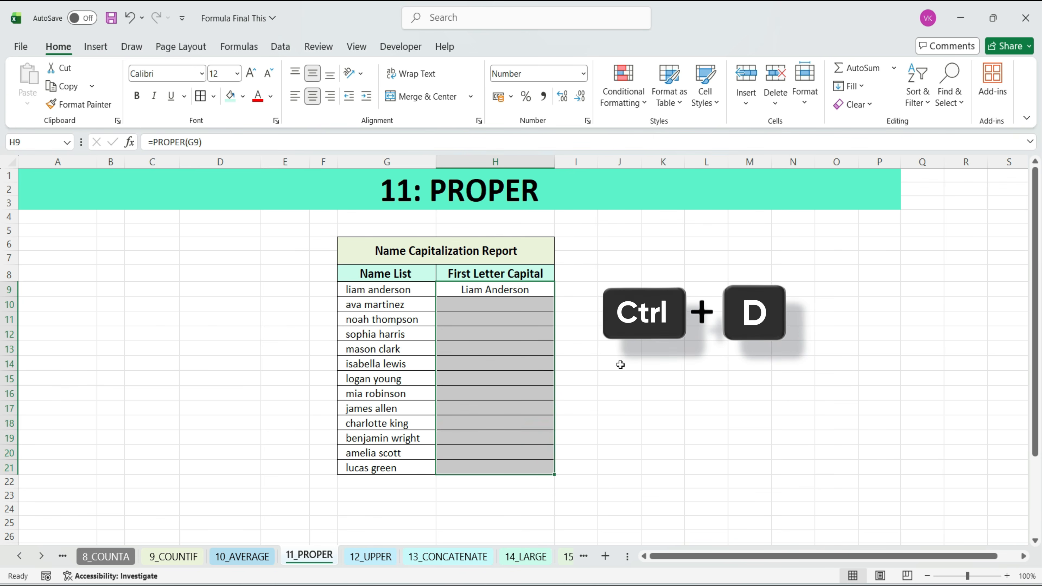
pyautogui.hotkey('ctrl', 'd')
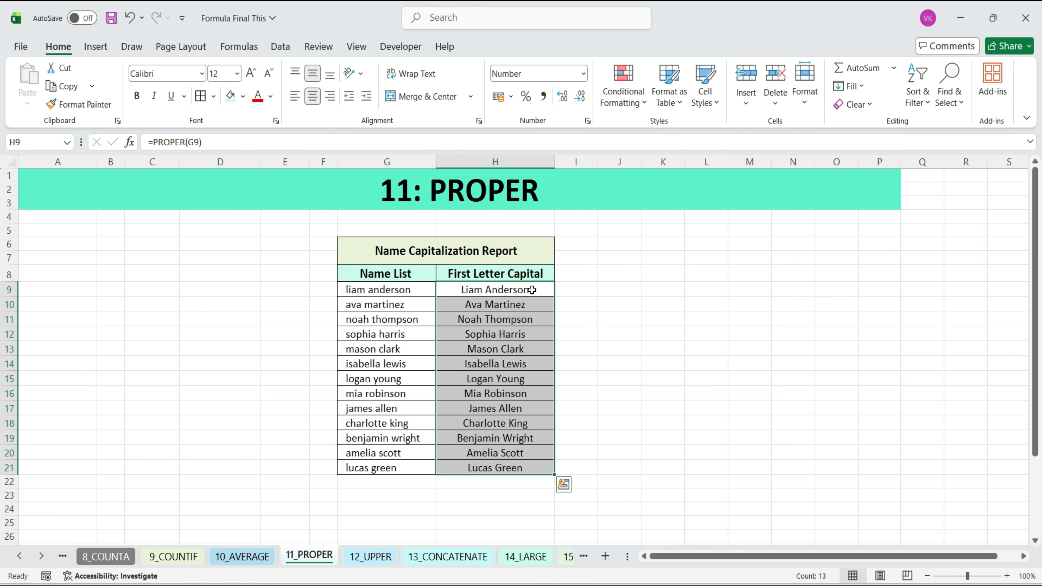
pyautogui.click(531, 274)
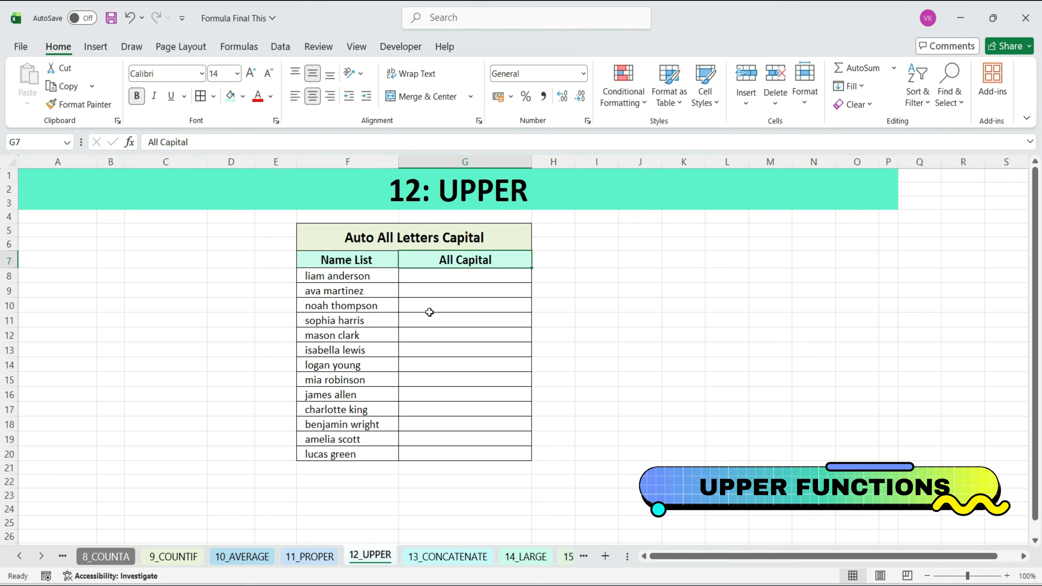
# On the 12_UPPER sheet, enter =UPPER(F8) in G8 and extend it down the All Capital column to G20
pyautogui.click(367, 278)
pyautogui.click(360, 290)
pyautogui.click(352, 307)
pyautogui.click(350, 322)
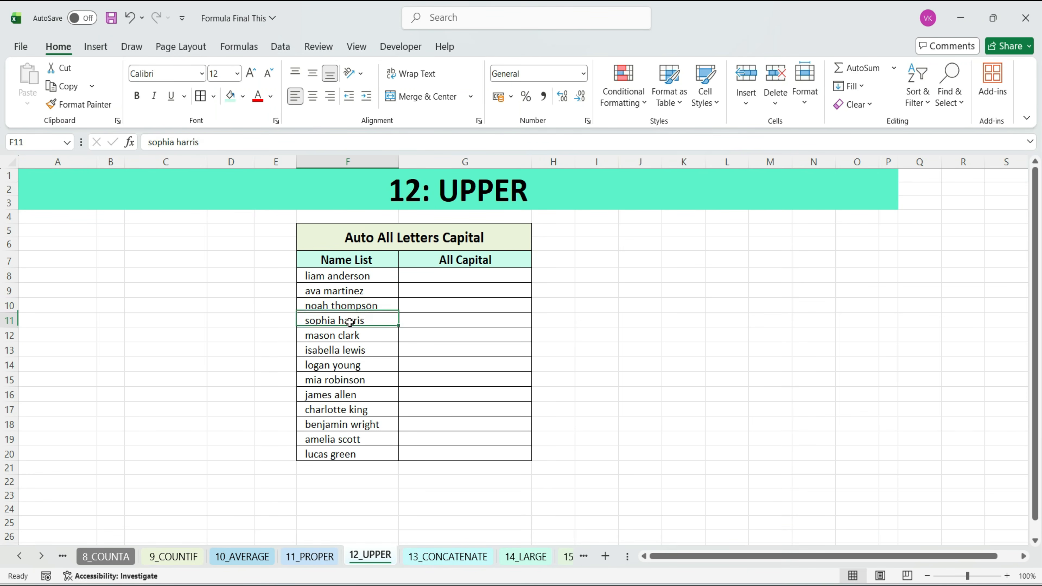
pyautogui.click(426, 275)
pyautogui.write('=UPPER(')
pyautogui.click(348, 278)
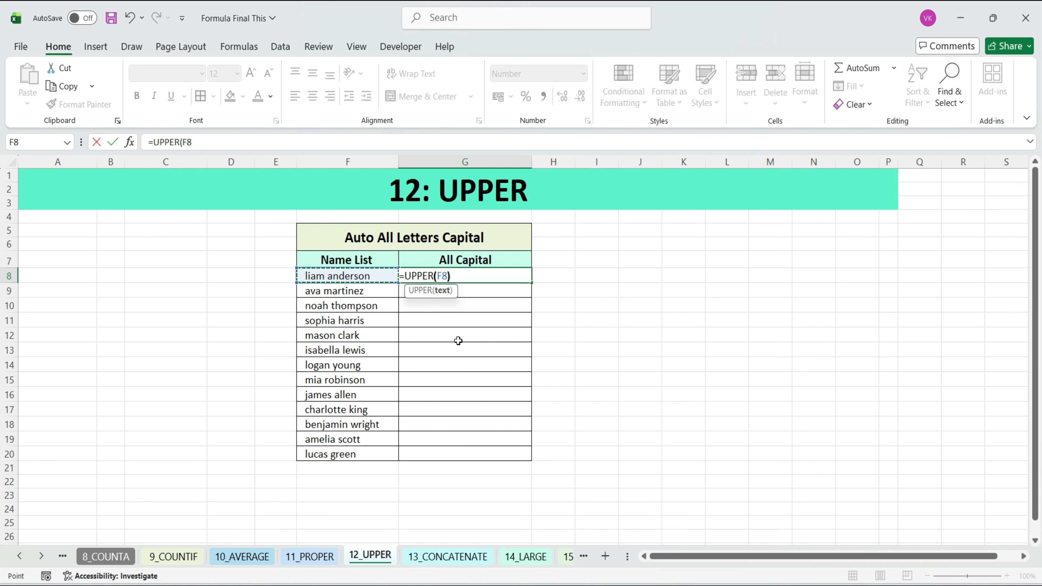
pyautogui.write(')')
pyautogui.press('Return')
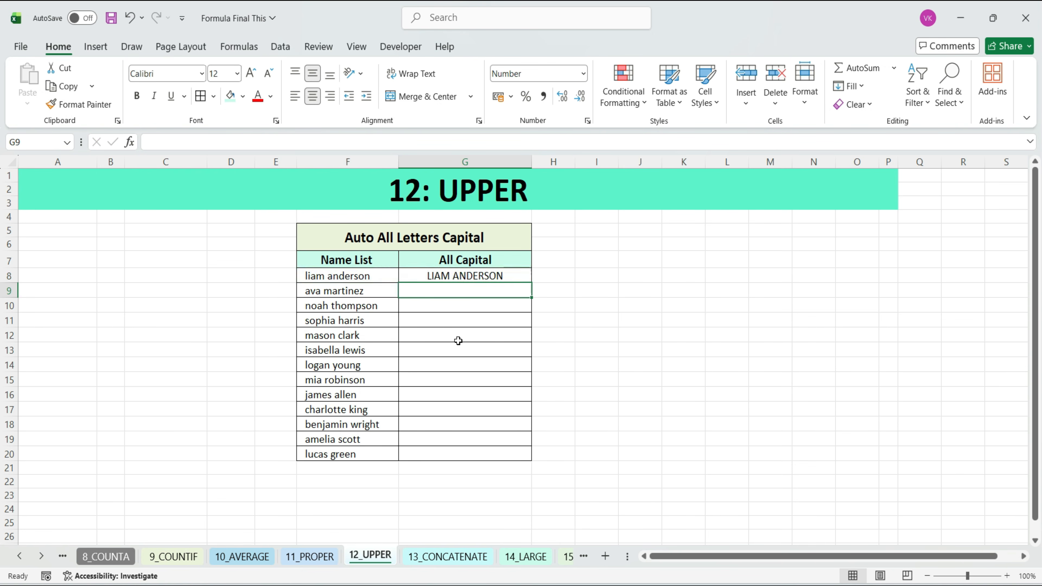
pyautogui.click(462, 280)
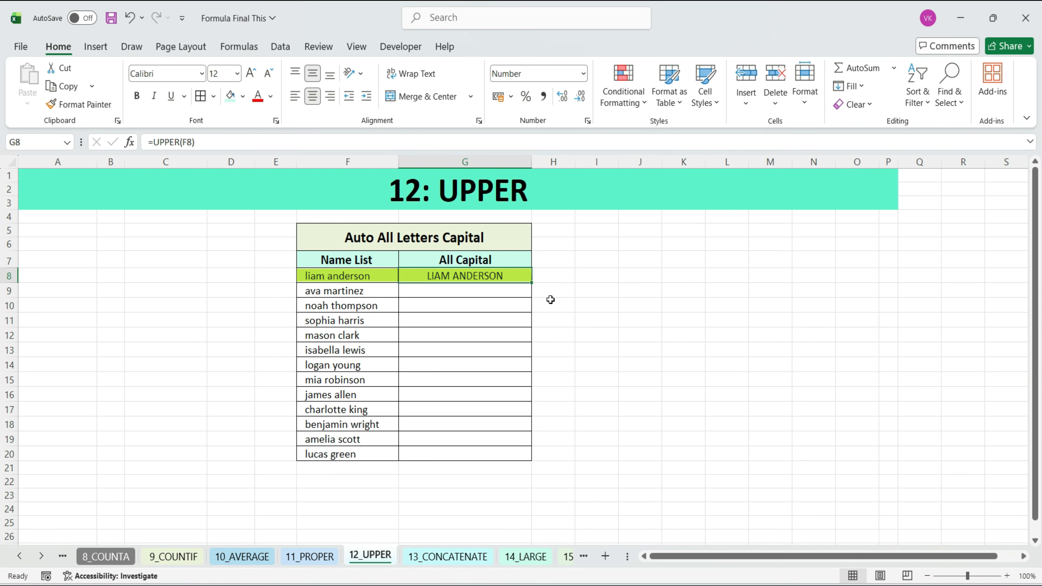
pyautogui.moveTo(506, 274); pyautogui.dragTo(498, 453)
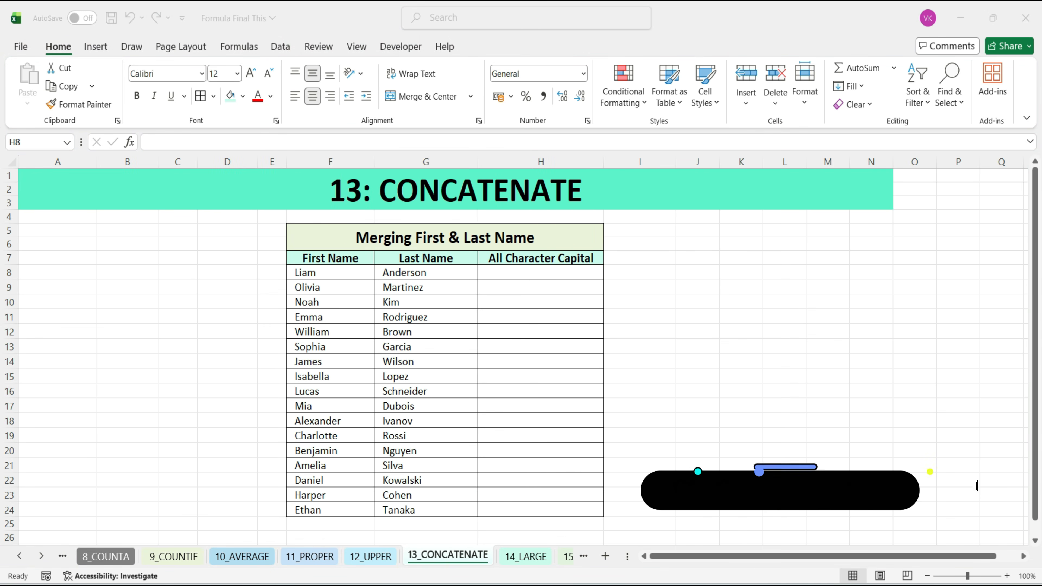
# On the 13_CONCATENATE sheet, merge the first row's first and last names in H8 with =CONCATENATE(F8," ",G8)
pyautogui.click(316, 278)
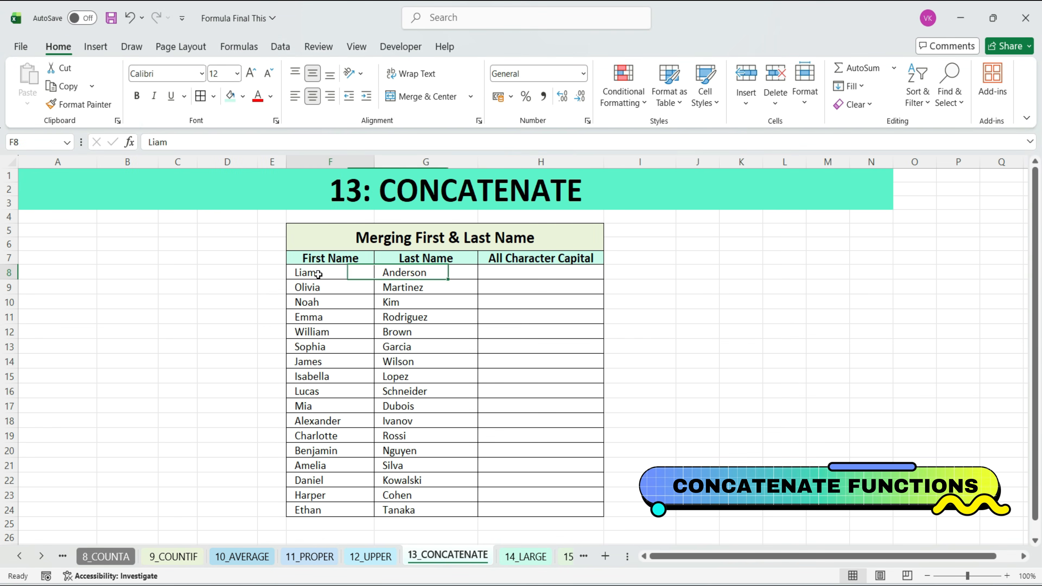
pyautogui.click(388, 278)
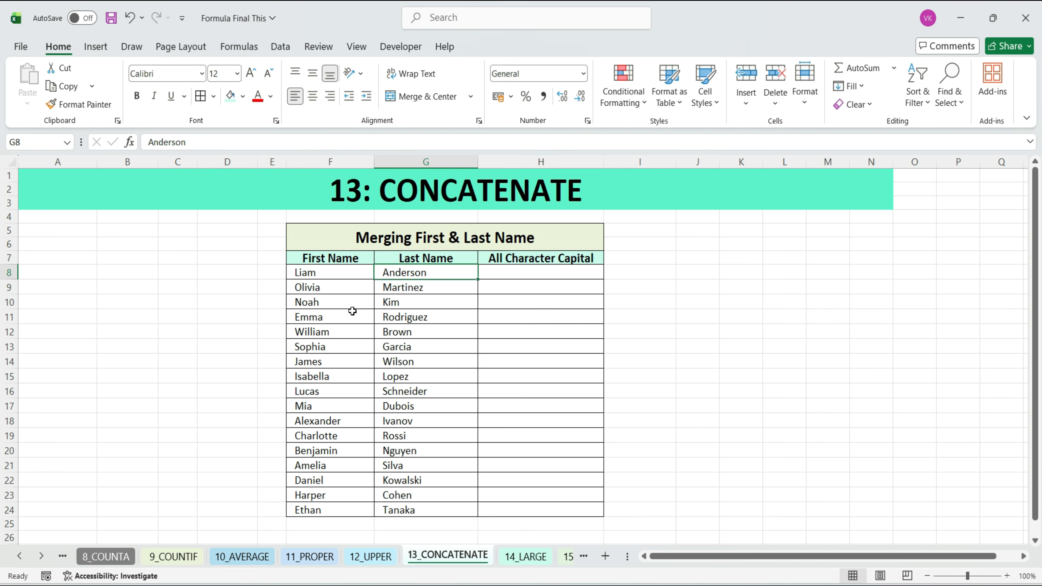
pyautogui.click(334, 306)
pyautogui.click(392, 304)
pyautogui.click(343, 318)
pyautogui.click(393, 319)
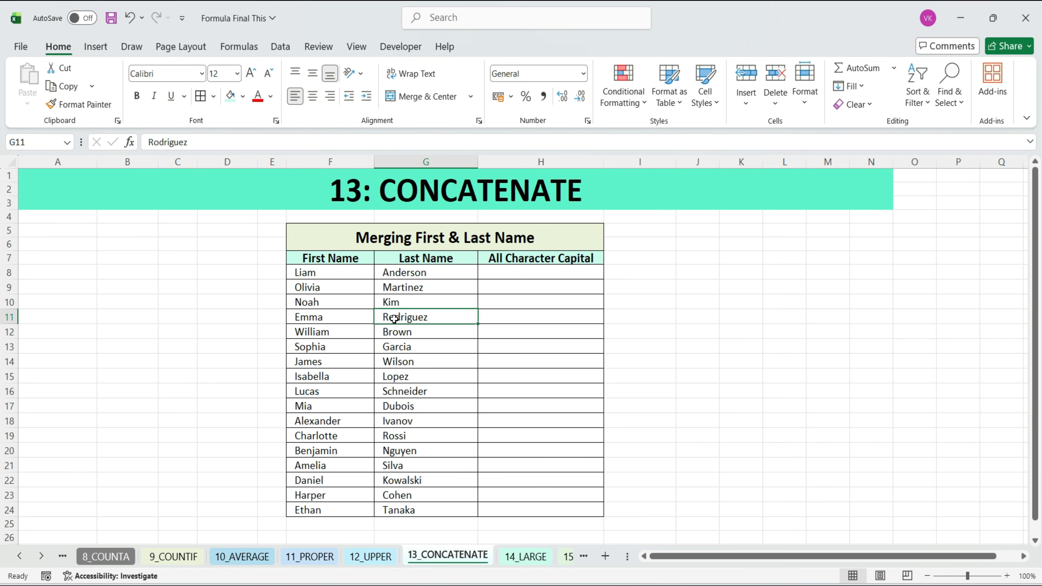
pyautogui.click(496, 275)
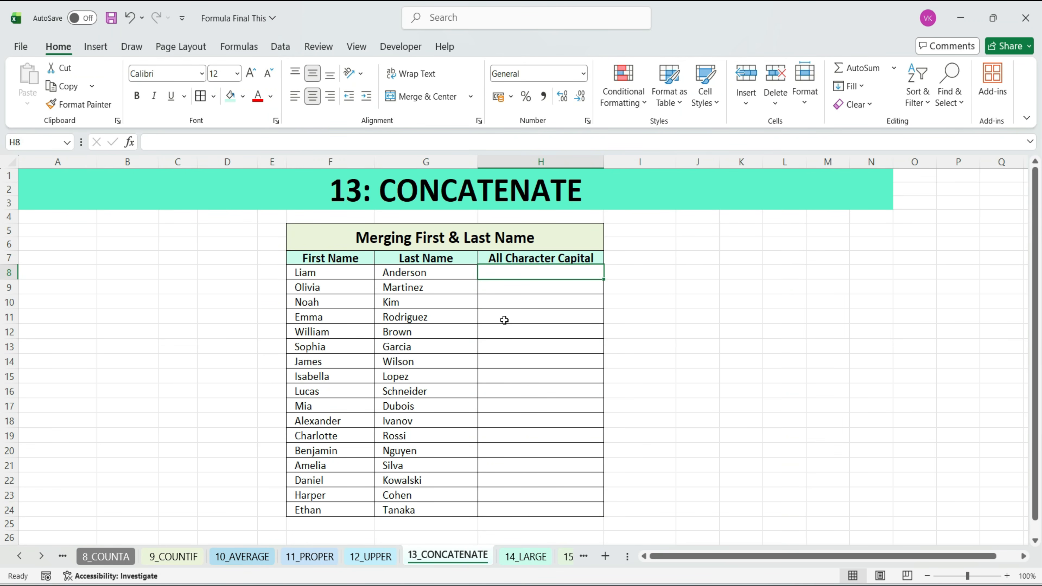
pyautogui.write('=')
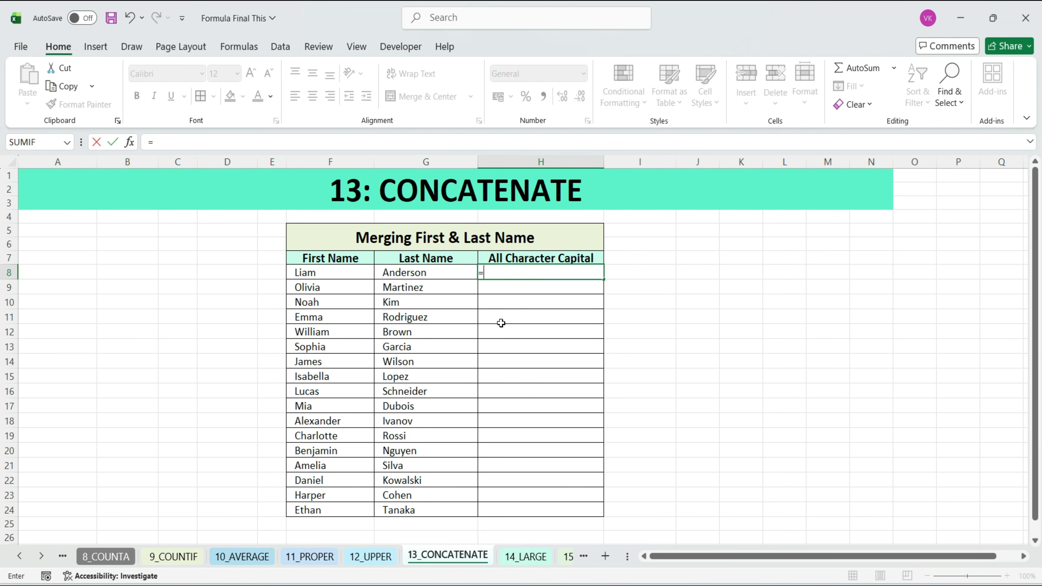
pyautogui.write('CONCA')
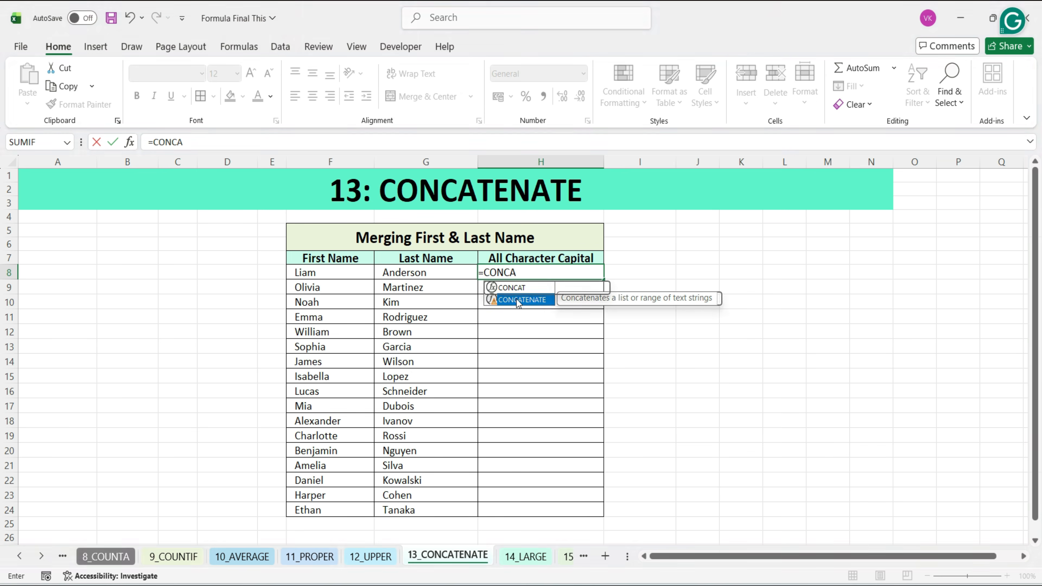
pyautogui.doubleClick(514, 298)
pyautogui.click(322, 273)
pyautogui.write('," ",')
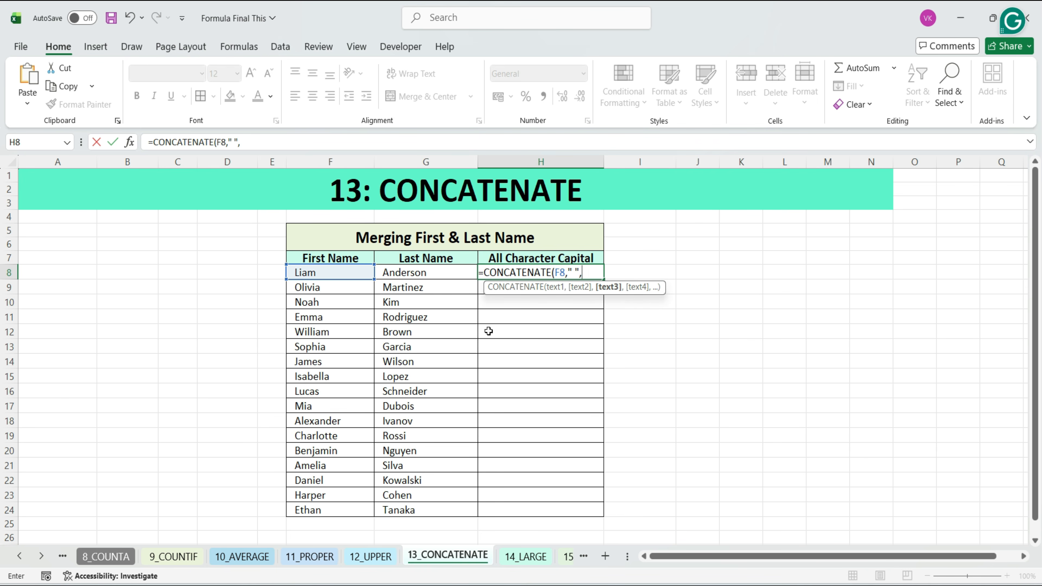
pyautogui.click(417, 271)
pyautogui.write(')')
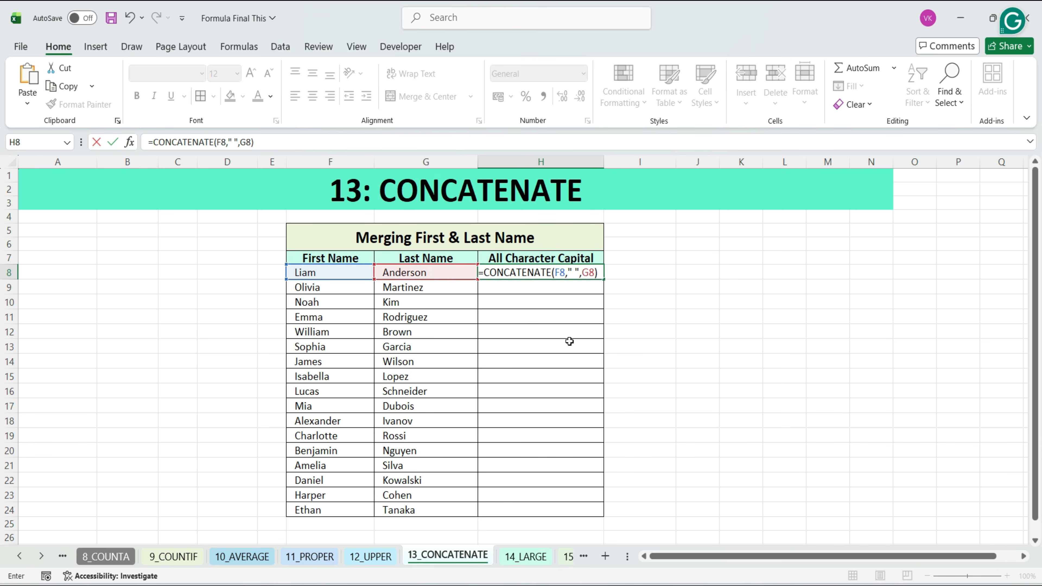
pyautogui.hotkey('ctrl', 'Return')
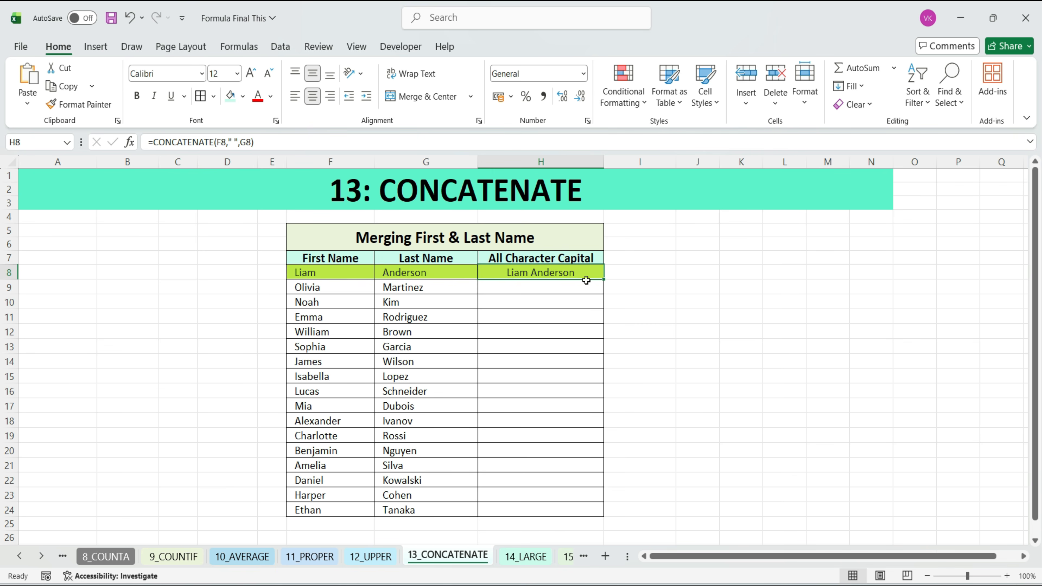
# Fill the CONCATENATE formula down from H8 to H24
pyautogui.moveTo(588, 272); pyautogui.dragTo(591, 509)
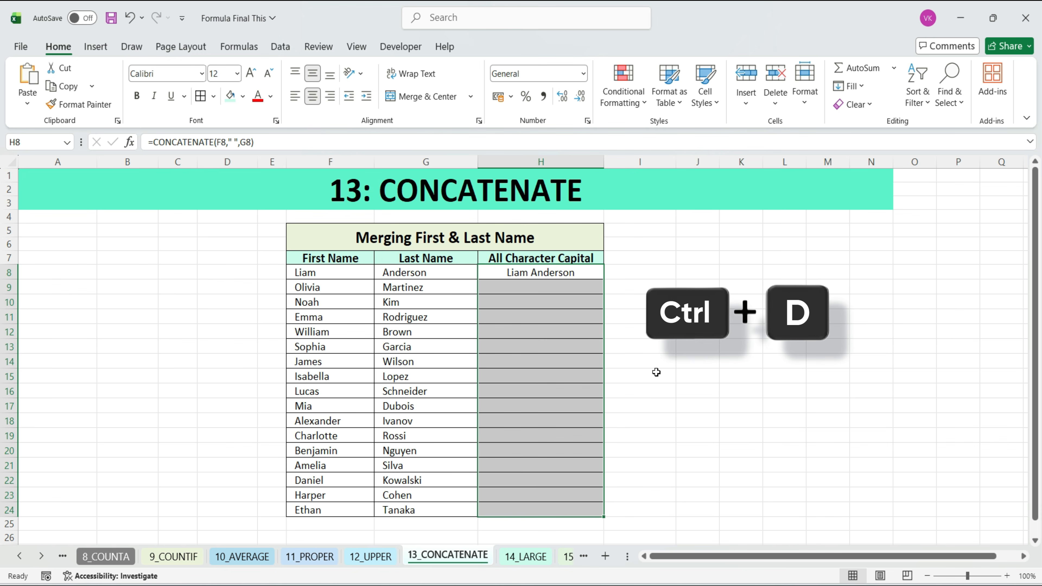
pyautogui.hotkey('ctrl', 'd')
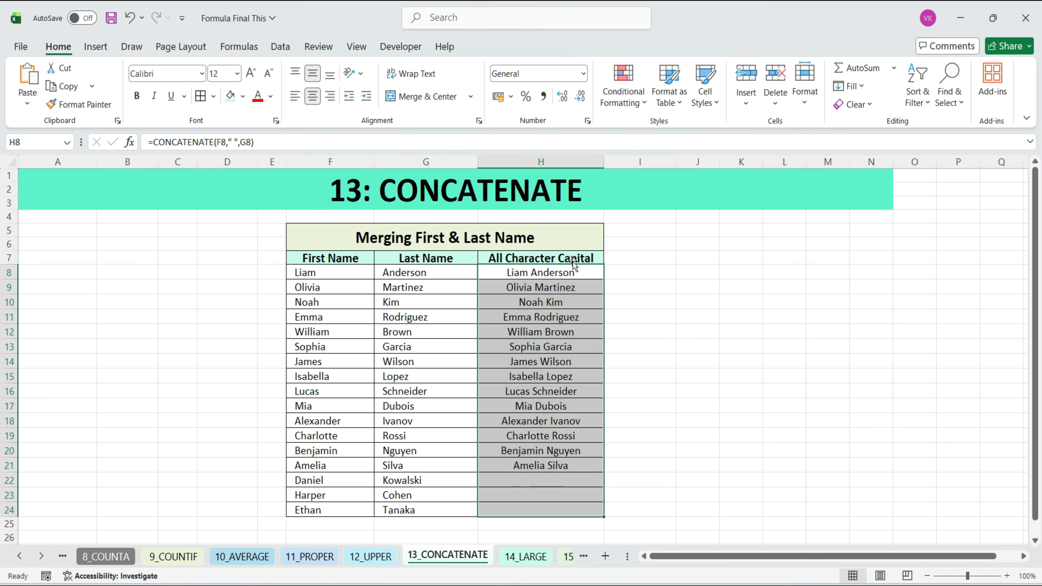
pyautogui.press('Up')
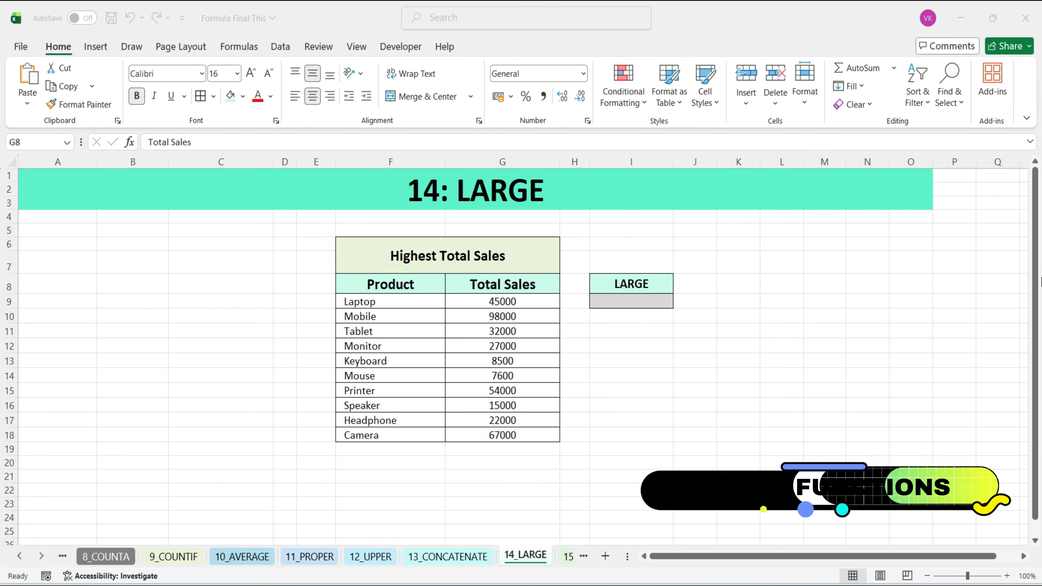
# On the 14_LARGE sheet, find the highest total sales in I9 with =LARGE(G9:G18,1)
pyautogui.click(1023, 548)
pyautogui.click(513, 303)
pyautogui.click(512, 315)
pyautogui.click(513, 330)
pyautogui.click(516, 346)
pyautogui.click(511, 363)
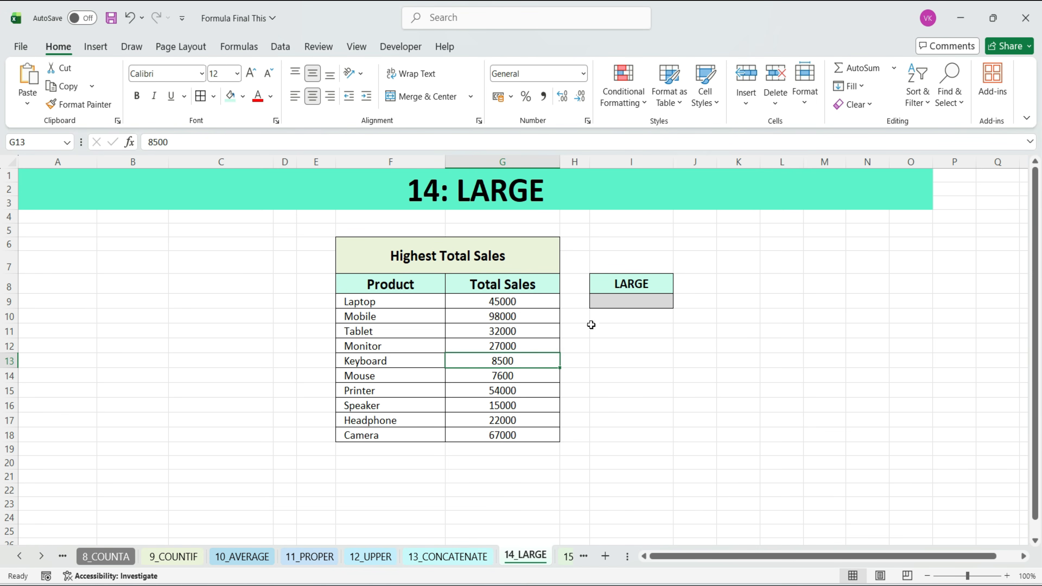
pyautogui.click(611, 302)
pyautogui.write('=LARG')
pyautogui.doubleClick(649, 320)
pyautogui.moveTo(504, 303); pyautogui.dragTo(515, 438)
pyautogui.write(',1)')
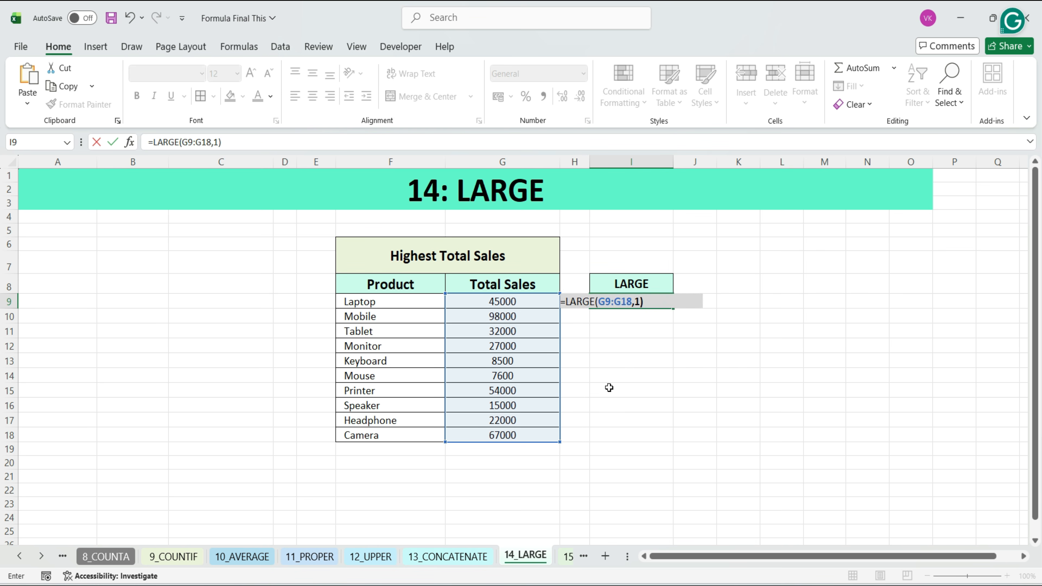
pyautogui.press('Return')
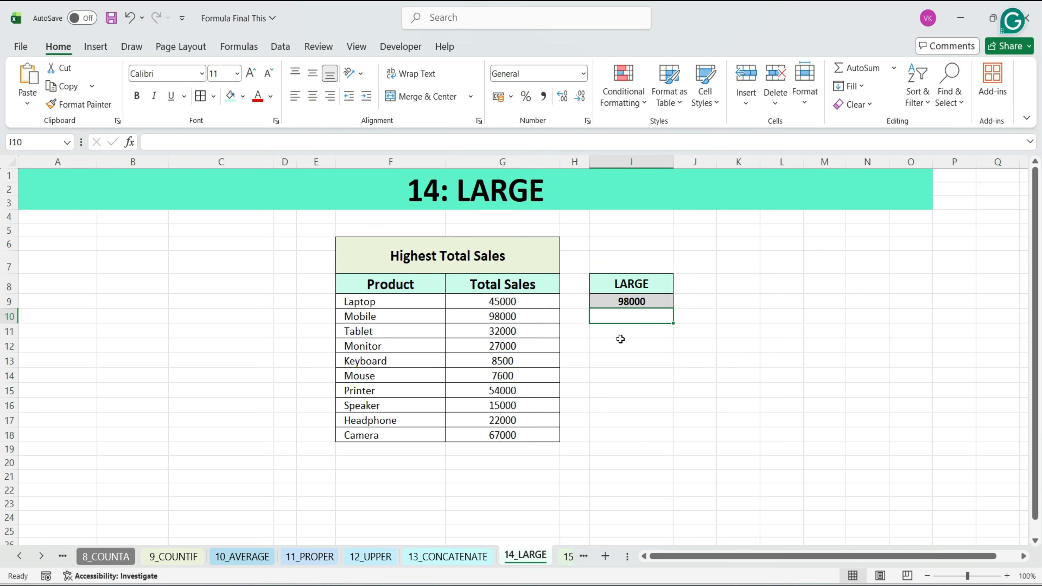
# Change the rank in the I9 LARGE formula so that it returns the second-highest total sales
pyautogui.click(623, 302)
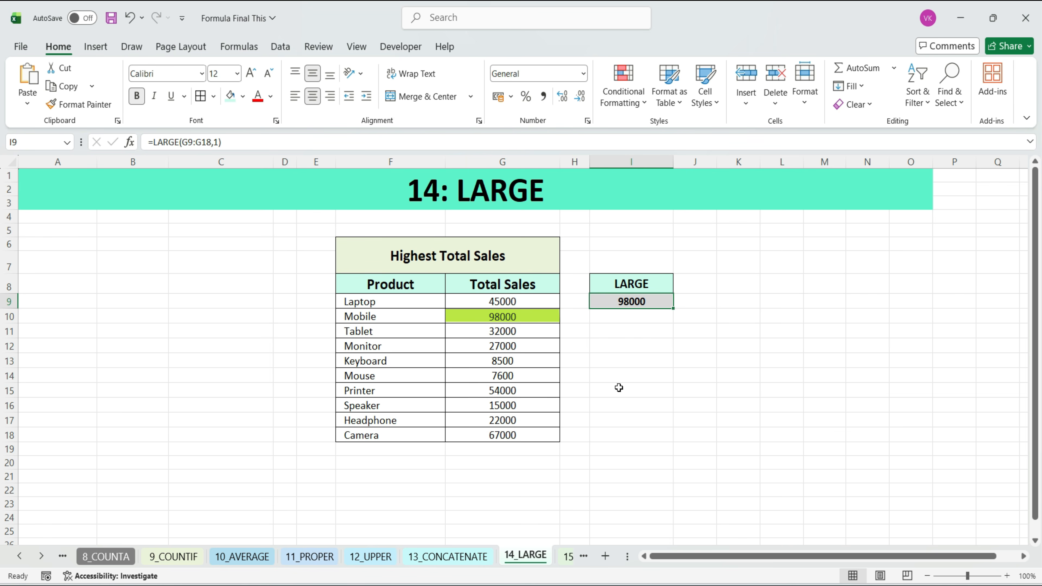
pyautogui.doubleClick(651, 305)
pyautogui.press('BackSpace')
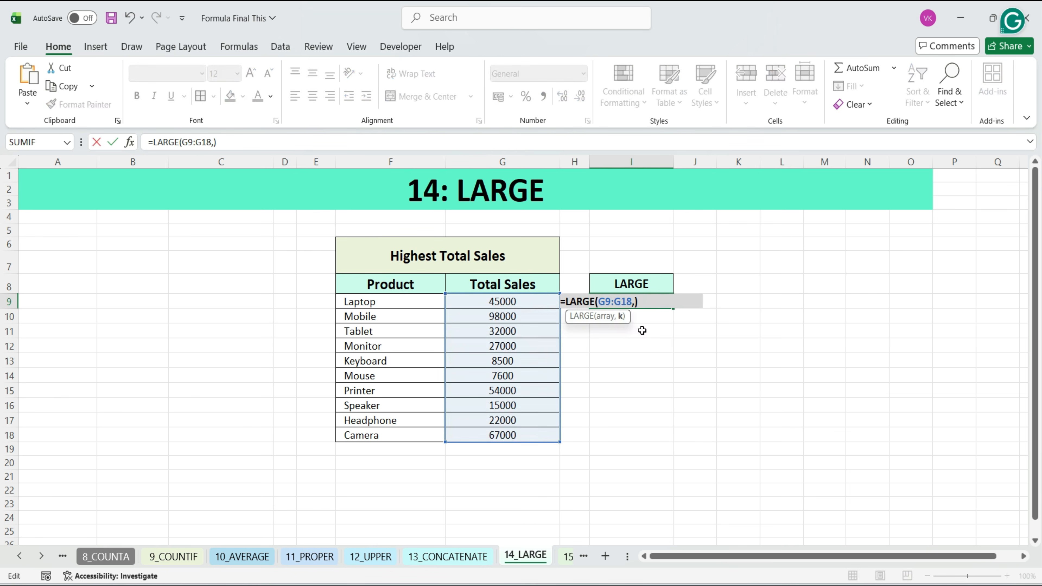
pyautogui.press('Return')
pyautogui.press('Up')
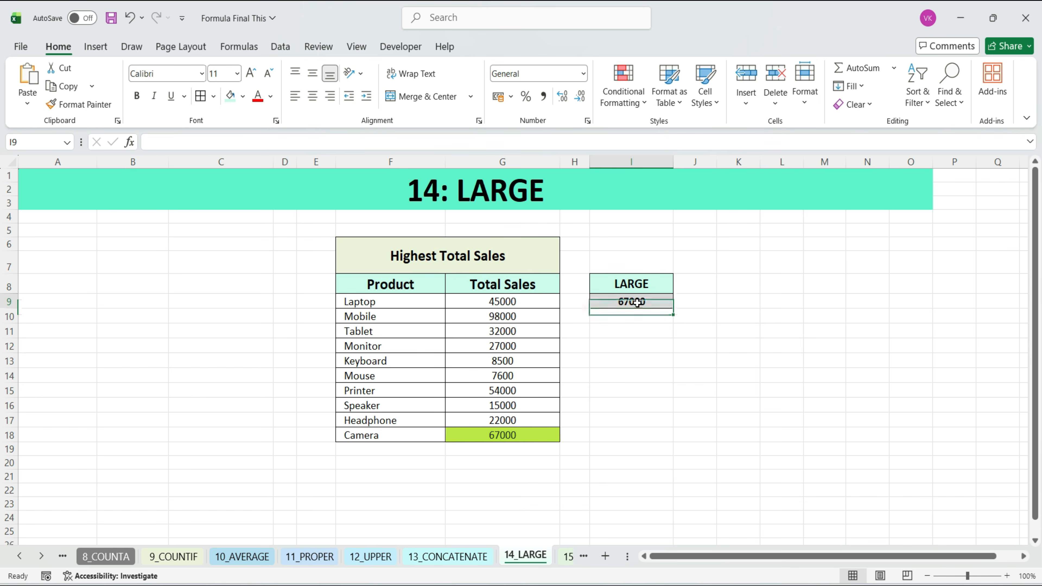
# Change the rank in the I9 LARGE formula to 3 so that it returns the third-highest total sales
pyautogui.doubleClick(643, 303)
pyautogui.press('BackSpace')
pyautogui.write('3')
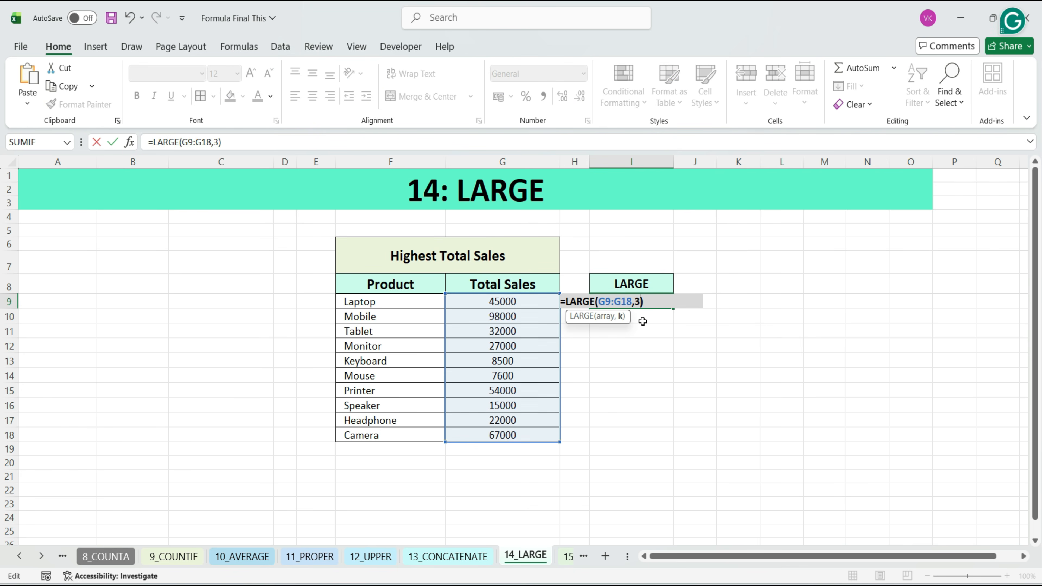
pyautogui.press('Return')
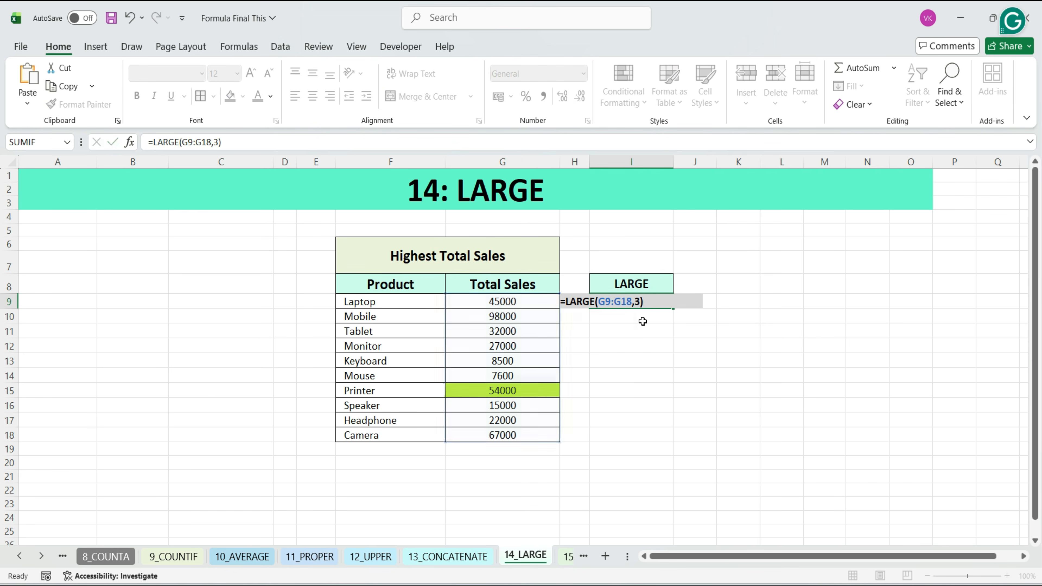
pyautogui.click(634, 303)
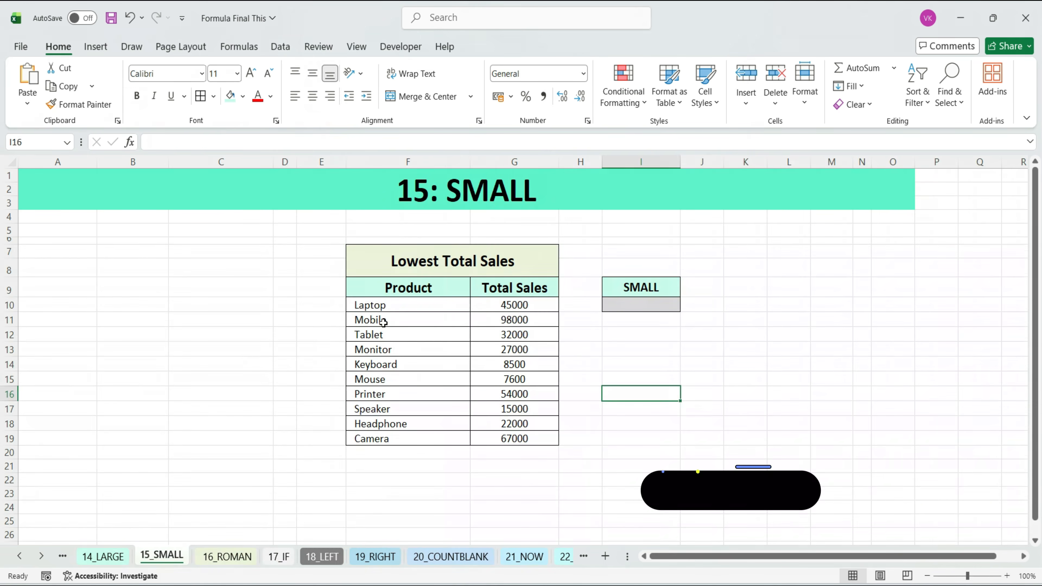
# On the 15_SMALL sheet, examine the first products and their total sales in the Lowest Total Sales table
pyautogui.click(367, 306)
pyautogui.click(484, 307)
pyautogui.click(442, 318)
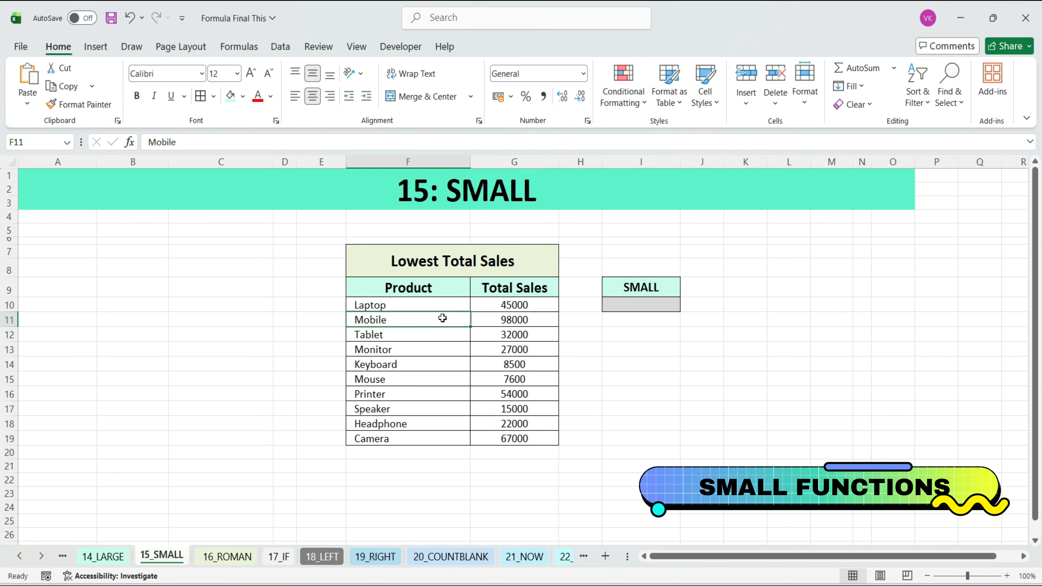
pyautogui.click(488, 319)
pyautogui.click(437, 335)
pyautogui.click(492, 337)
pyautogui.click(445, 353)
pyautogui.click(494, 356)
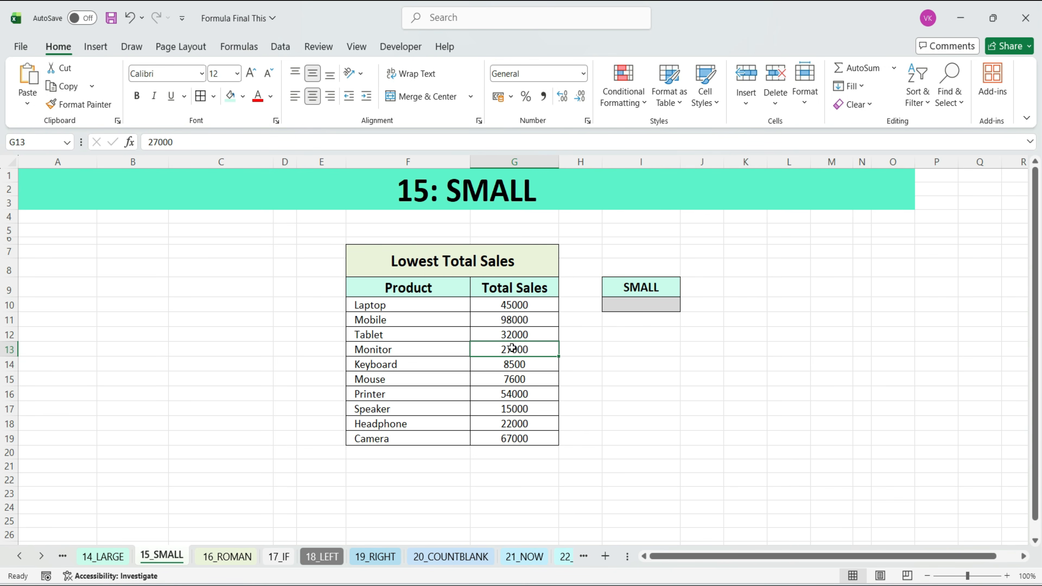
# Find the lowest total sales in I10 with =SMALL(G10:G19,1)
pyautogui.click(628, 306)
pyautogui.write('=SMALL')
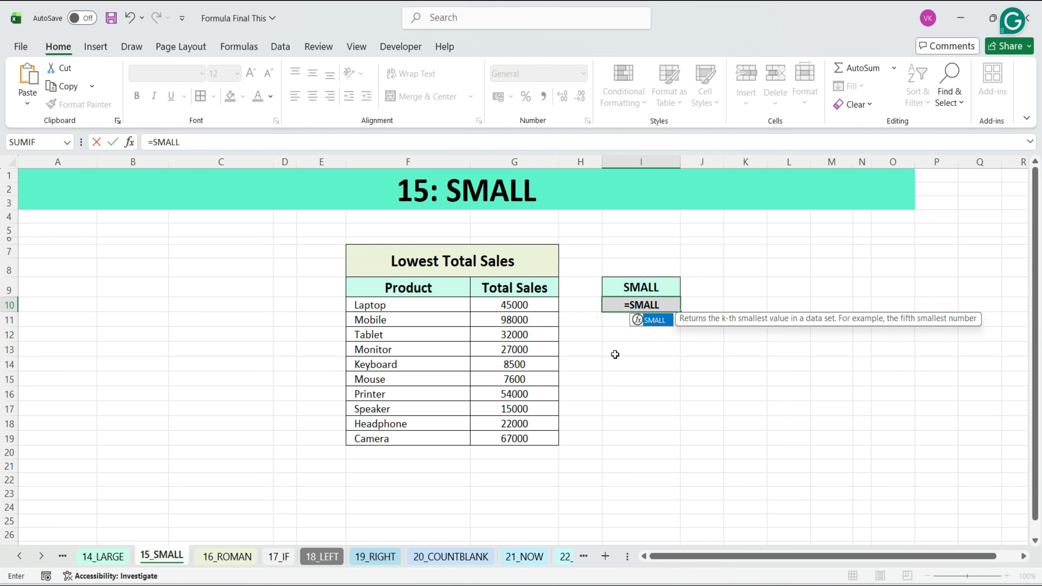
pyautogui.doubleClick(648, 318)
pyautogui.moveTo(492, 304); pyautogui.dragTo(493, 438)
pyautogui.write(',')
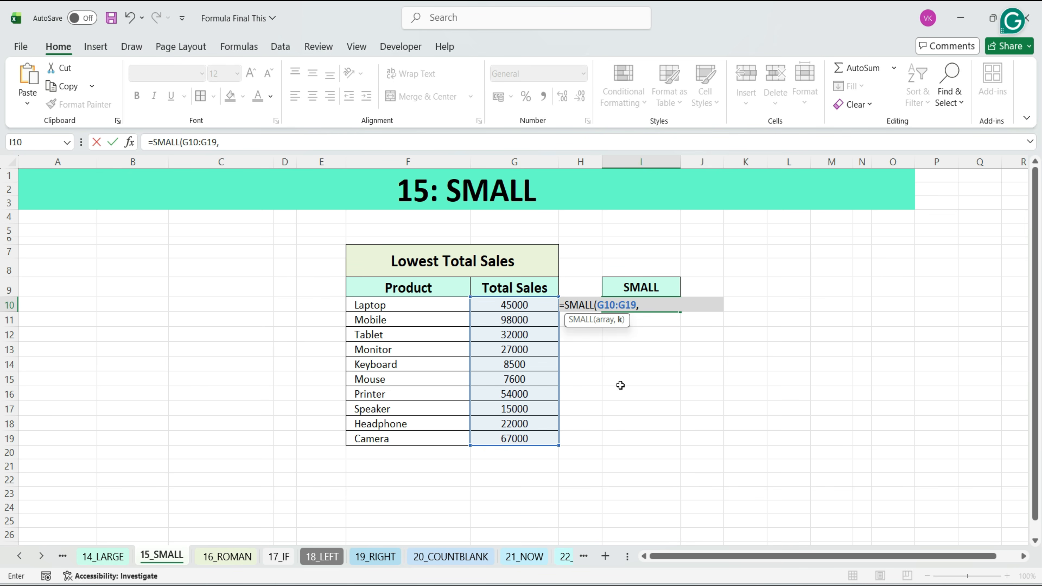
pyautogui.write('1)')
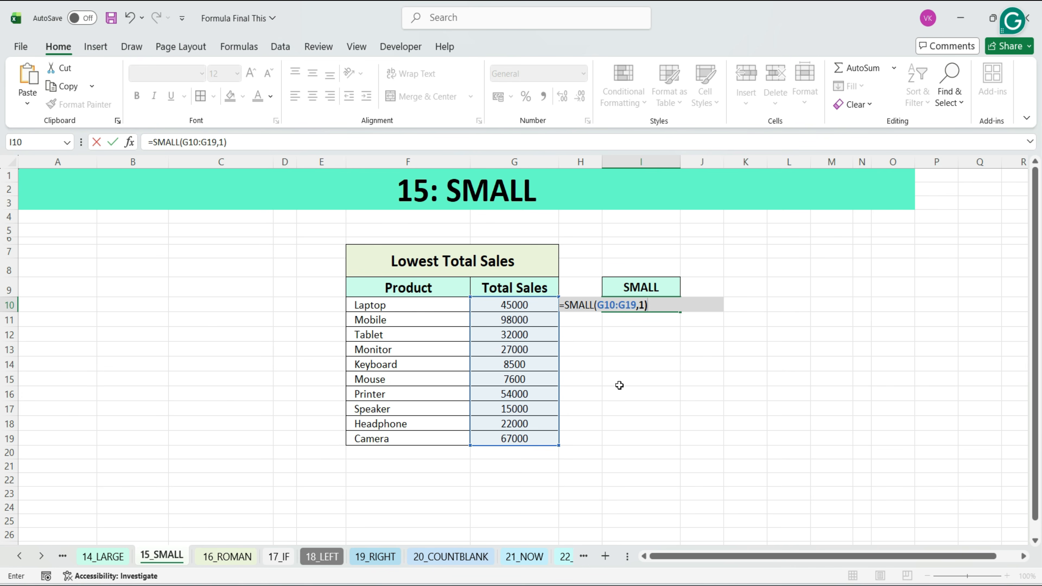
pyautogui.press('Return')
# Change the rank in the I10 SMALL formula to 2 so that it returns the second-lowest total sales
pyautogui.click(632, 305)
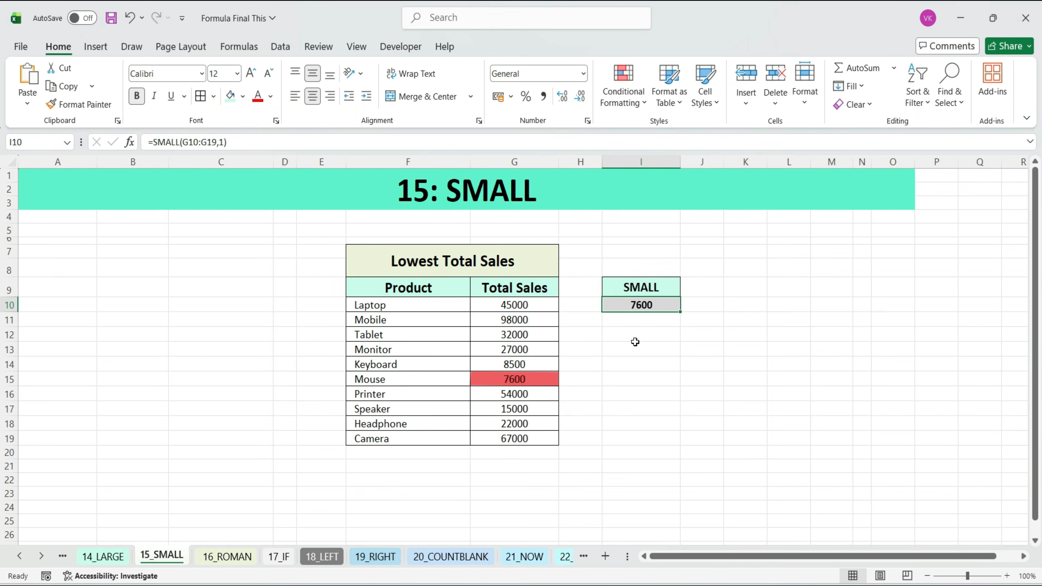
pyautogui.press('F2')
pyautogui.press('Left')
pyautogui.press('BackSpace')
pyautogui.write('2')
pyautogui.press('Return')
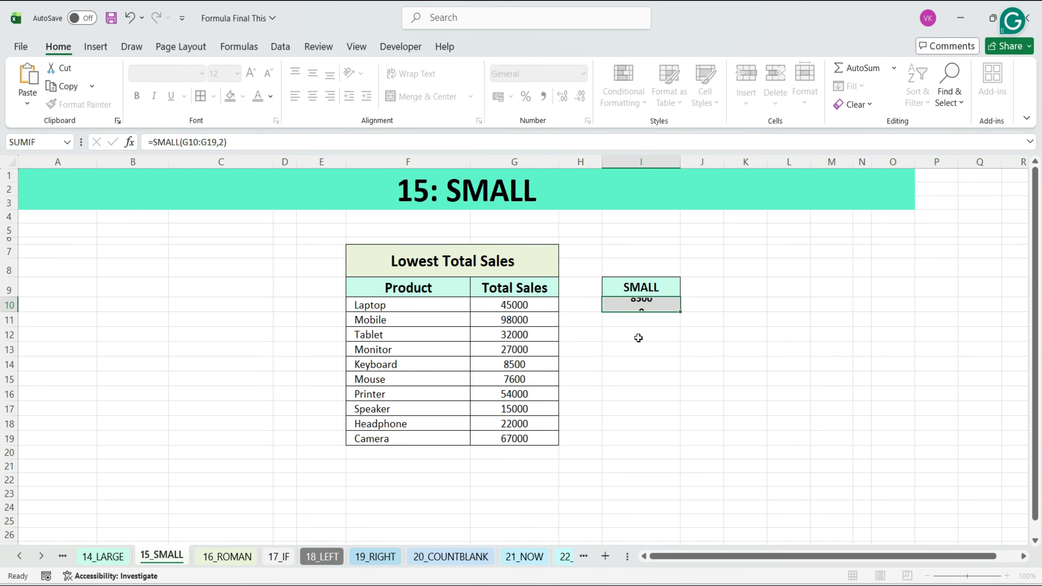
pyautogui.click(643, 305)
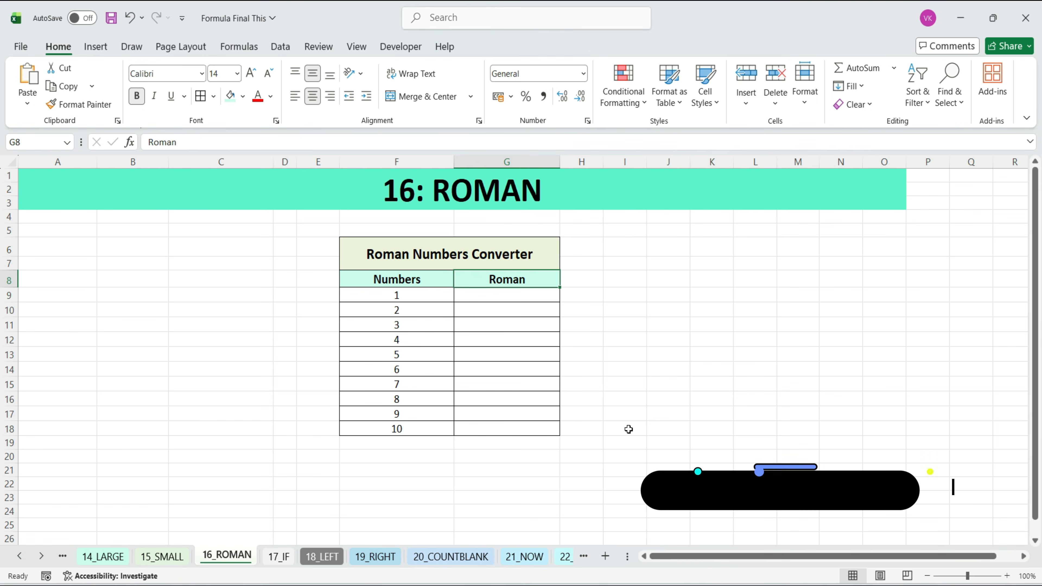
# On the 16_ROMAN sheet, convert the first number to a Roman numeral in G9 with =ROMAN(F9)
pyautogui.click(419, 296)
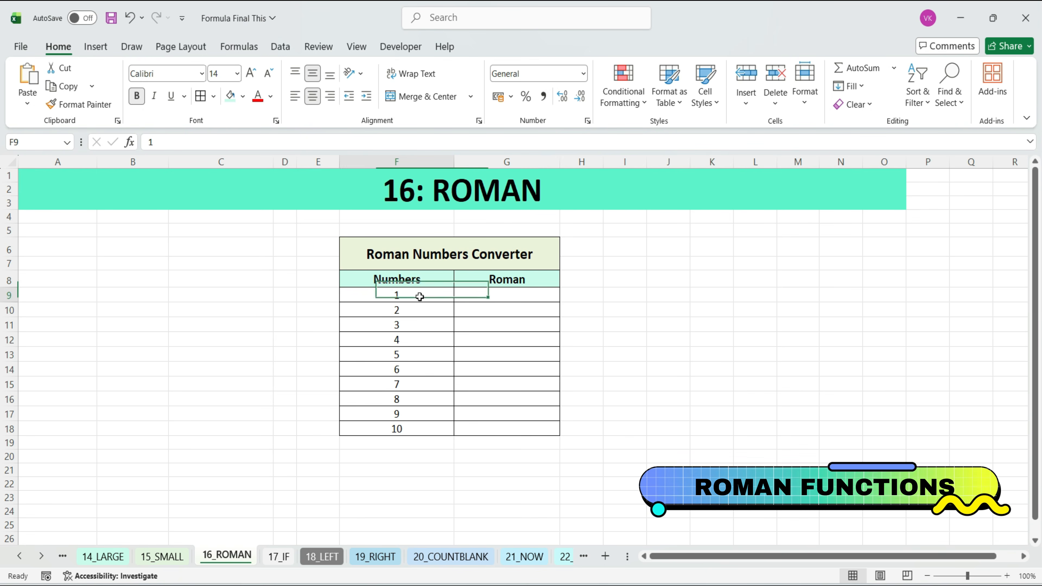
pyautogui.click(420, 308)
pyautogui.click(418, 325)
pyautogui.click(416, 342)
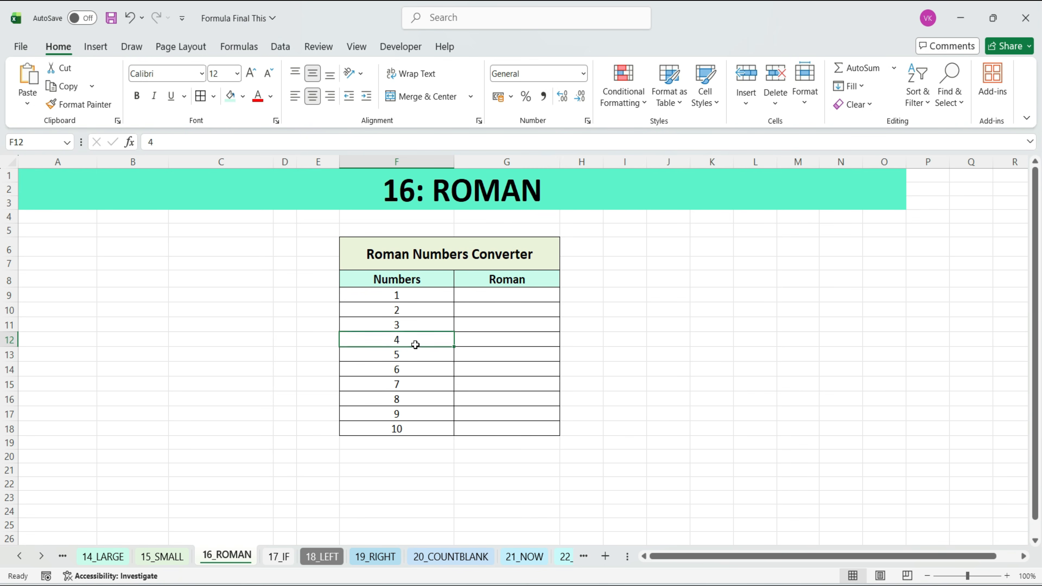
pyautogui.click(495, 296)
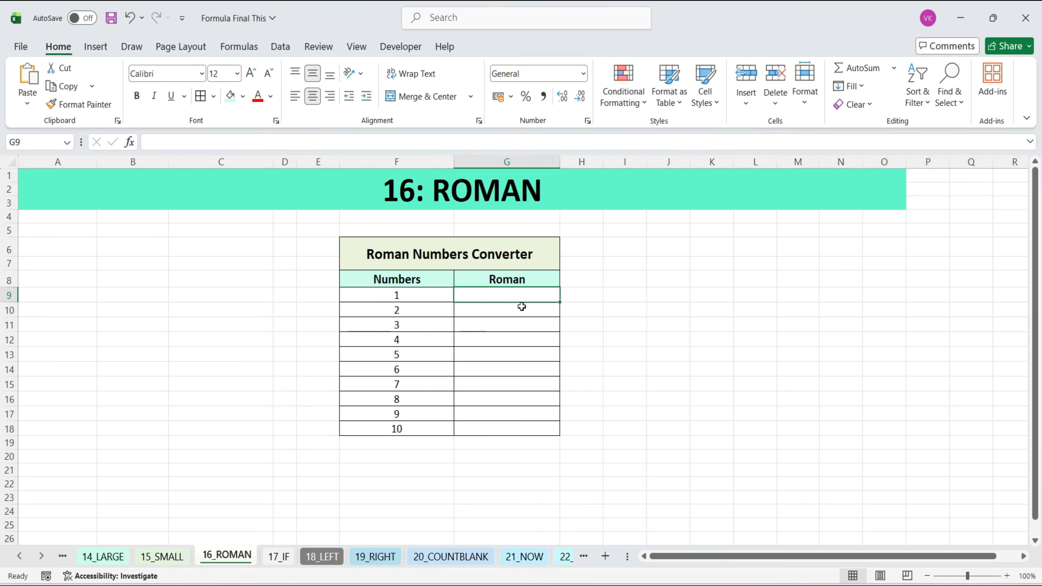
pyautogui.write('=Roman')
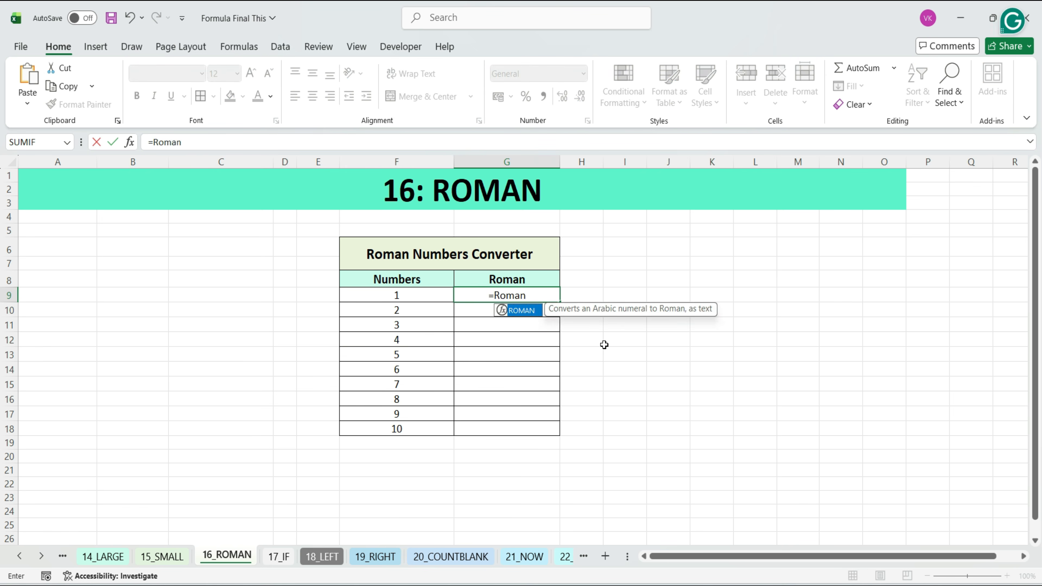
pyautogui.press('Tab')
pyautogui.click(404, 295)
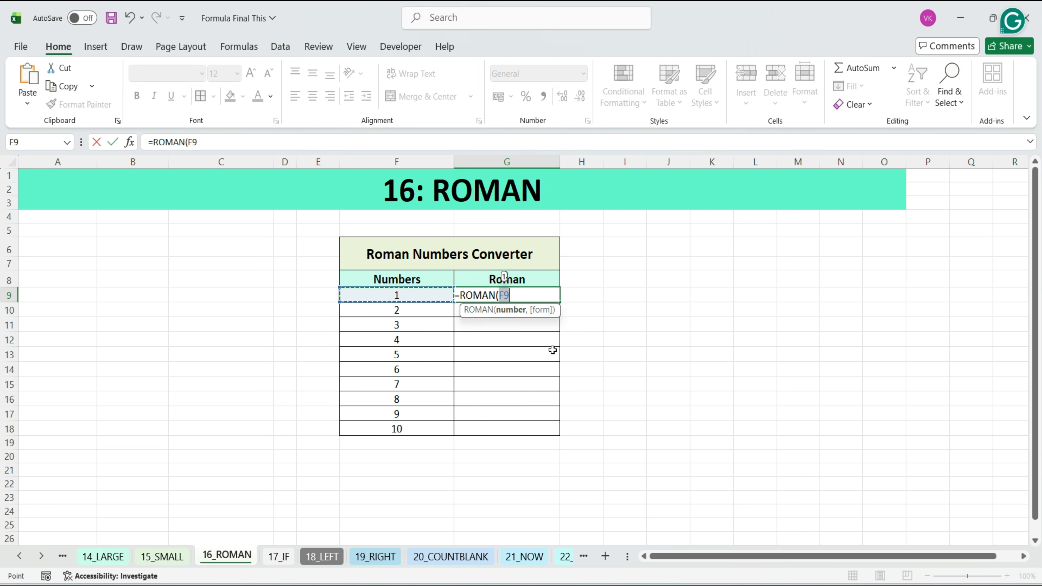
pyautogui.write(')')
pyautogui.press('Return')
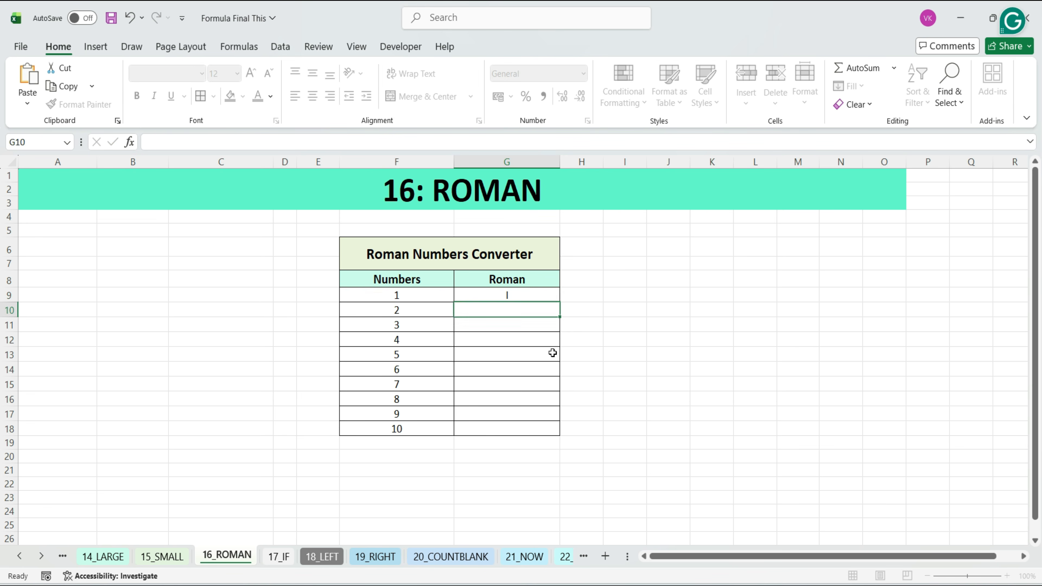
# Fill the ROMAN formula down from G9 to G18
pyautogui.click(542, 297)
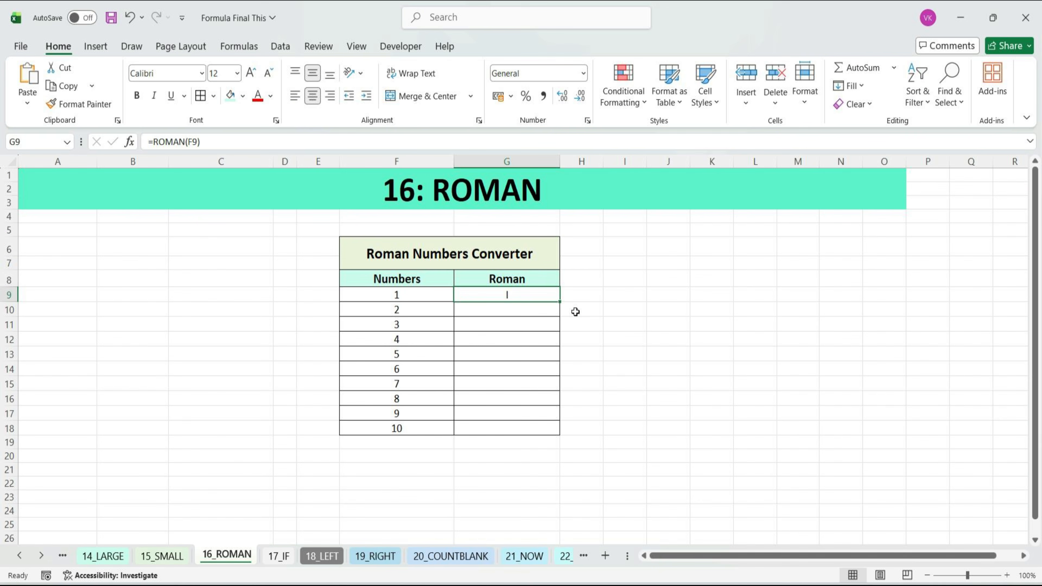
pyautogui.moveTo(559, 302)
pyautogui.mouseDown()
pyautogui.moveTo(541, 330)
pyautogui.moveTo(540, 421)
pyautogui.mouseUp()
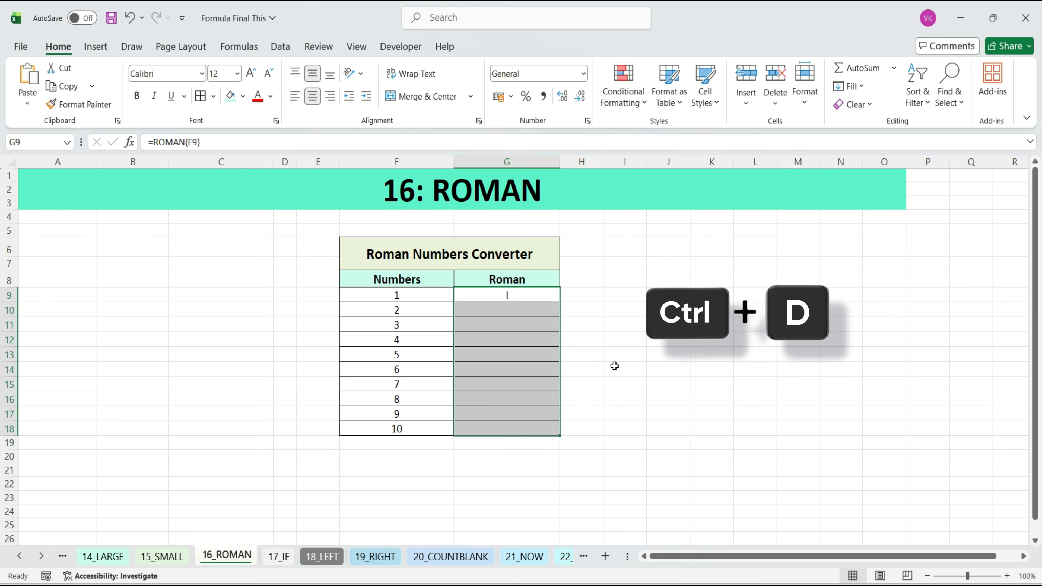
pyautogui.hotkey('ctrl', 'd')
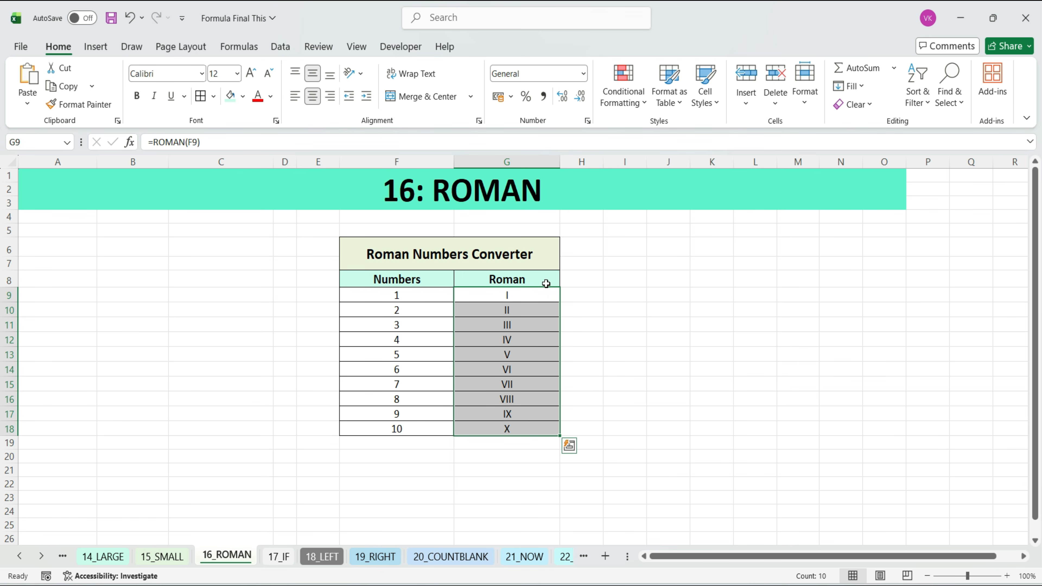
pyautogui.click(546, 282)
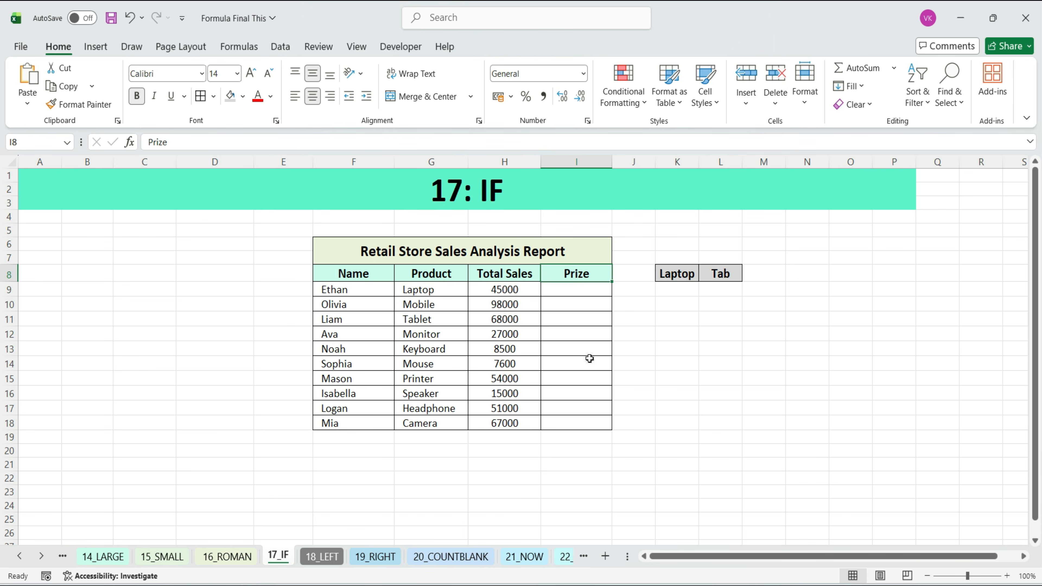
# On the 17_IF sheet, examine the total sales, the empty Prize column and the Laptop and Tab prize options
pyautogui.click(523, 294)
pyautogui.click(519, 308)
pyautogui.click(519, 319)
pyautogui.click(518, 336)
pyautogui.click(569, 320)
pyautogui.click(677, 272)
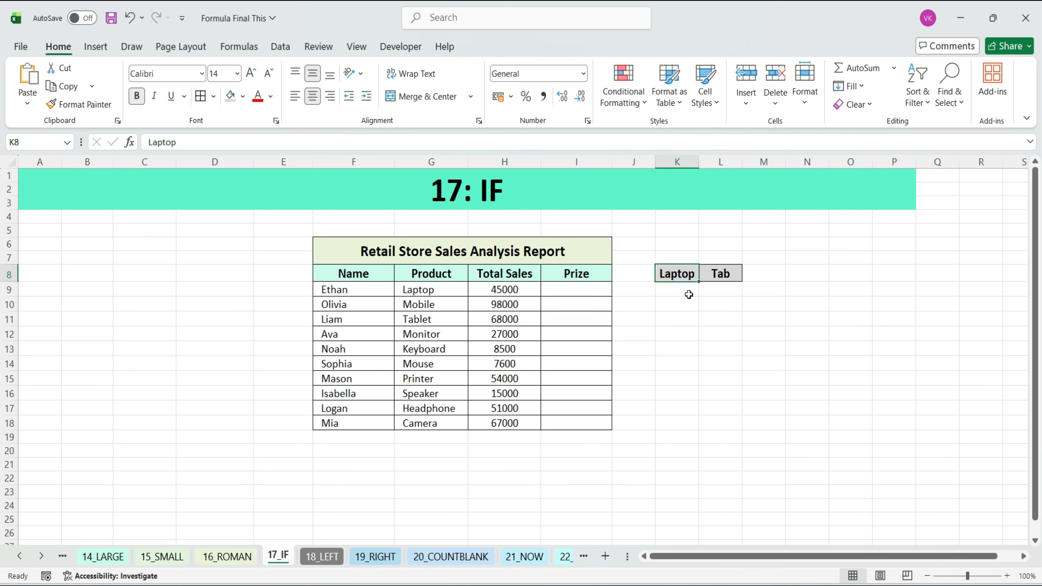
pyautogui.click(723, 278)
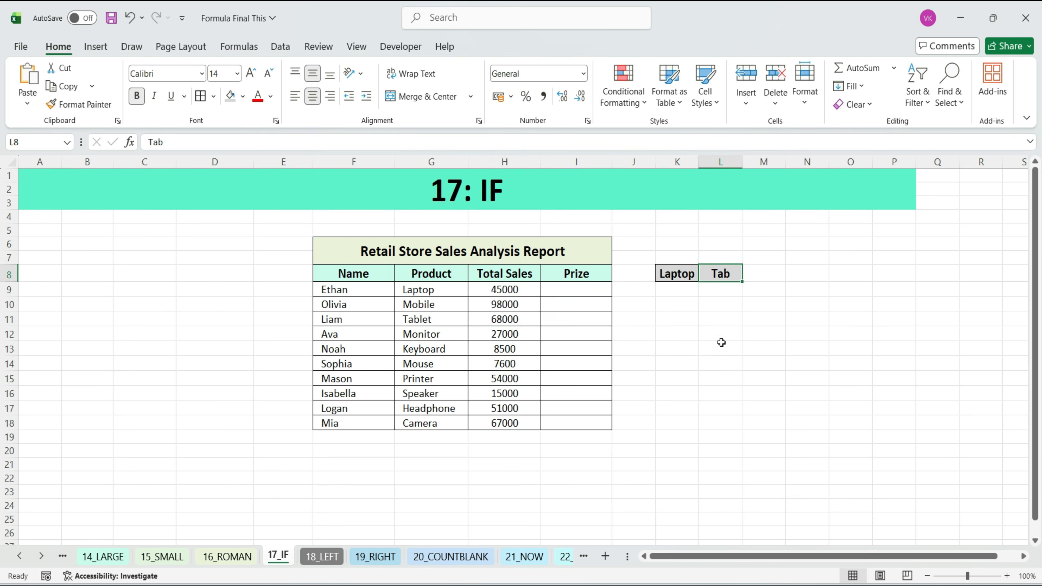
# Assign the first row's prize in I9 with =IF(H9>50000,"Laptop","Tab")
pyautogui.click(572, 293)
pyautogui.write('=IF(')
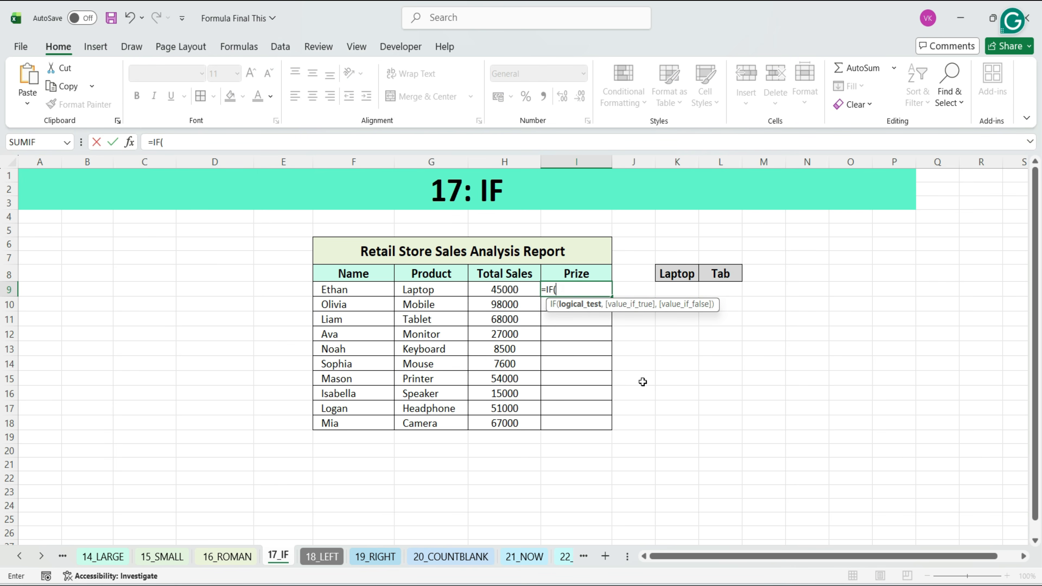
pyautogui.click(492, 292)
pyautogui.write('>5')
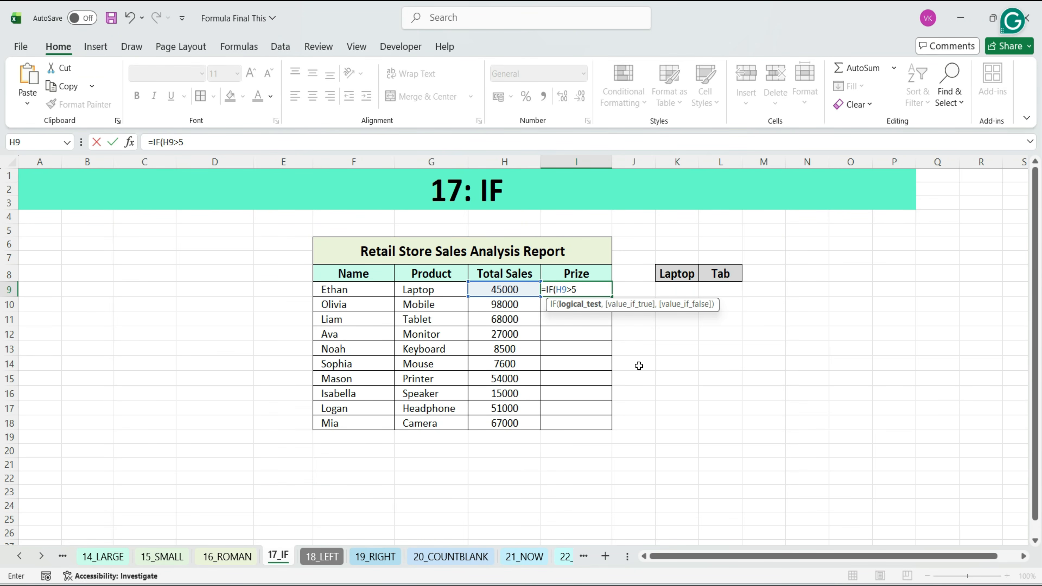
pyautogui.write('0000,')
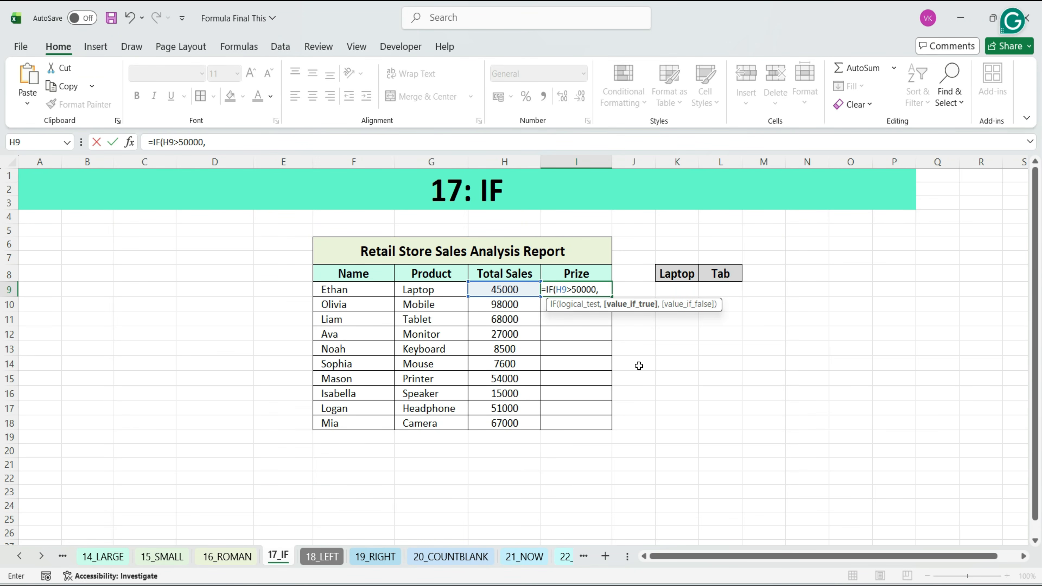
pyautogui.write('"Lapt')
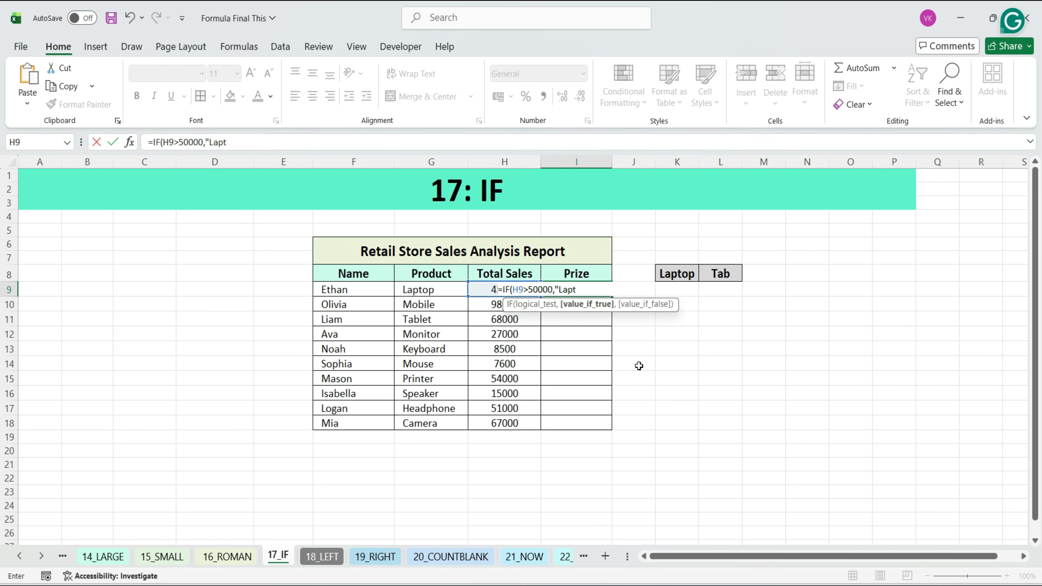
pyautogui.write('op",')
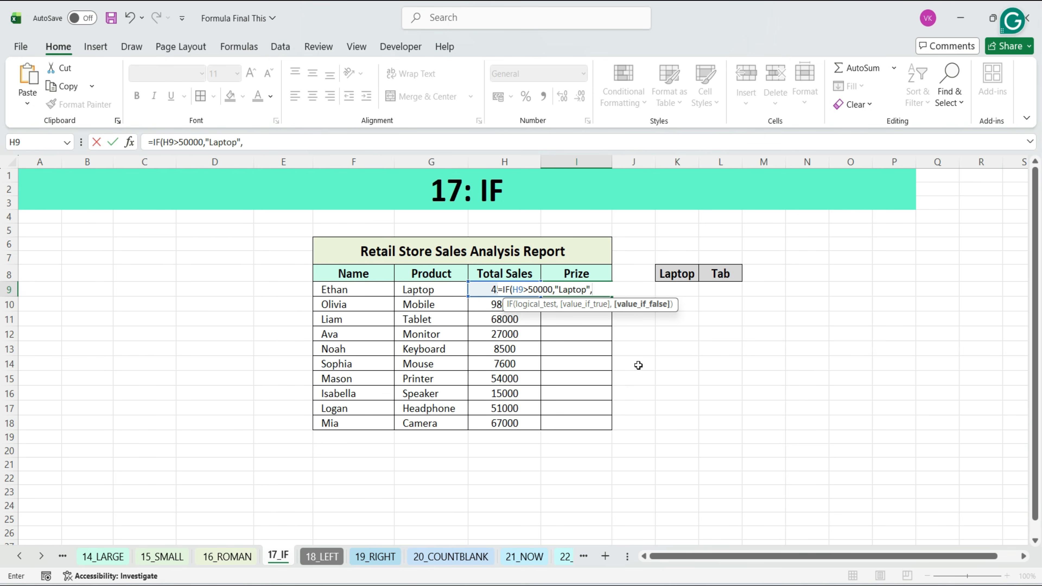
pyautogui.write('"Tab")')
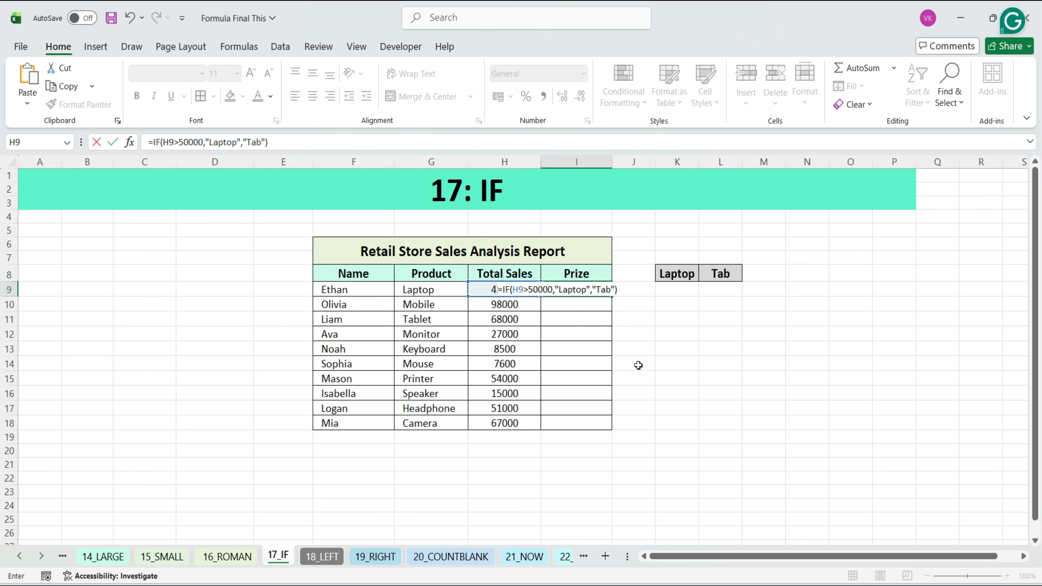
pyautogui.press('Return')
# Fill the IF formula down the Prize column from I9 to I18
pyautogui.click(586, 291)
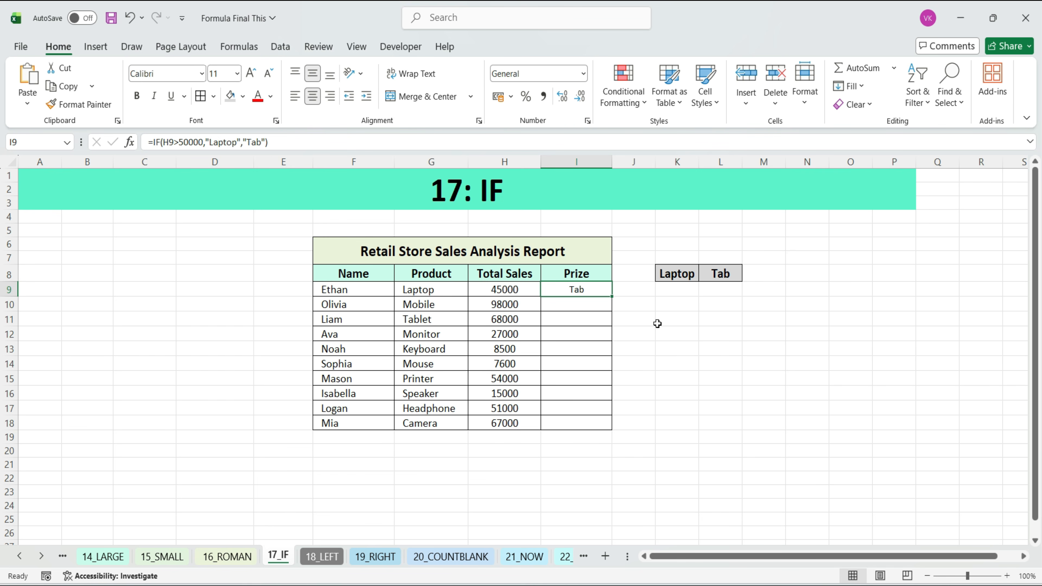
pyautogui.moveTo(600, 291); pyautogui.dragTo(590, 419)
pyautogui.hotkey('ctrl', 'd')
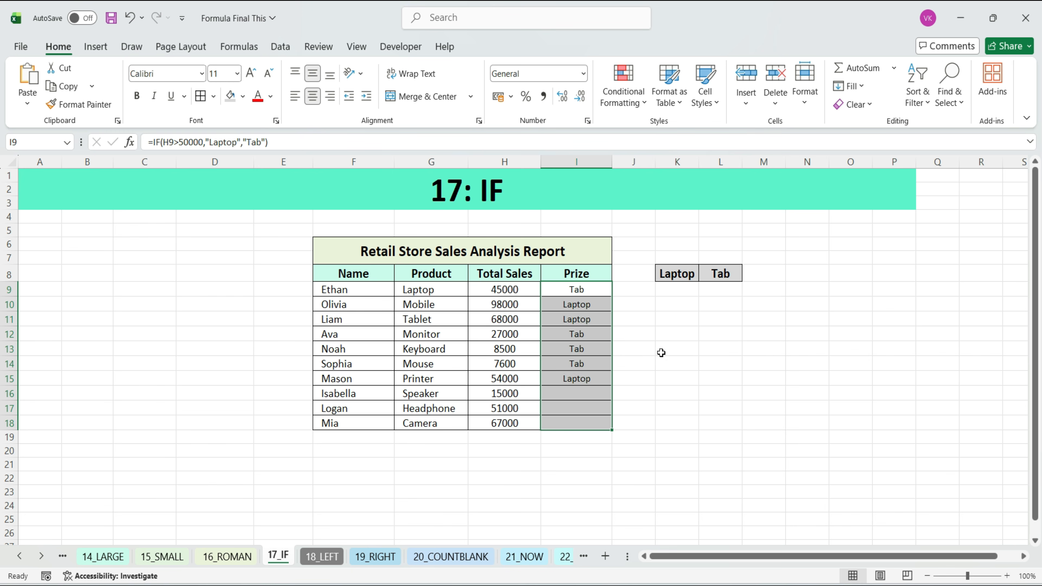
pyautogui.click(599, 278)
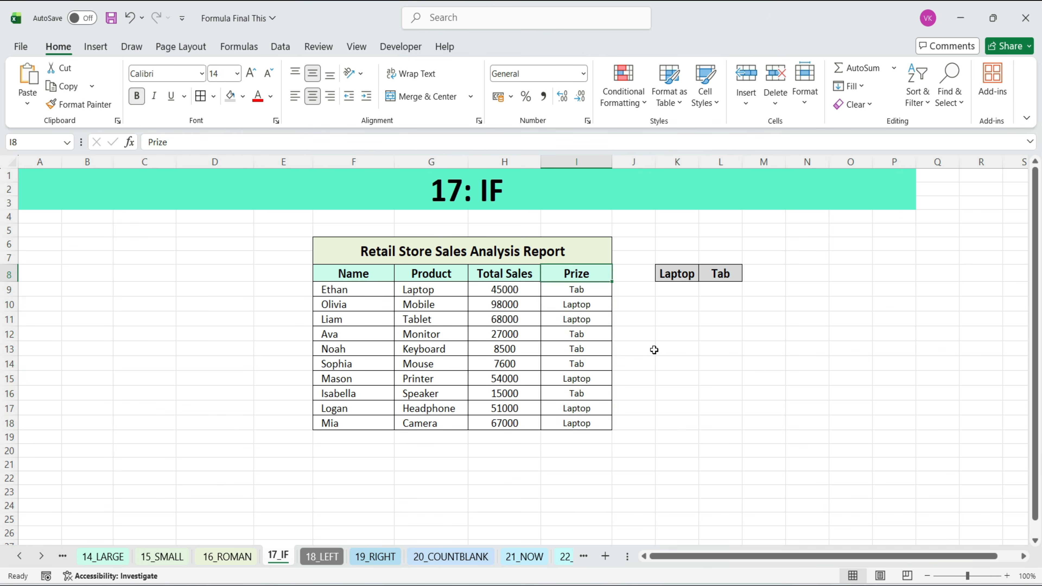
# On the 18_LEFT sheet, extract the first three characters of Monday in H9 with =LEFT(G9,3)
pyautogui.hotkey('ctrl', 'pagedown')
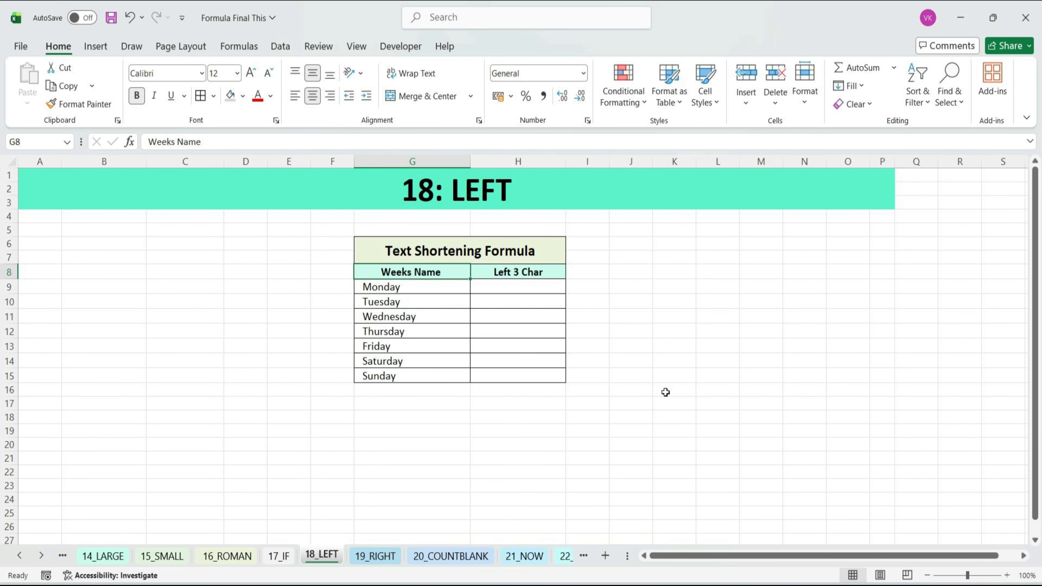
pyautogui.click(442, 375)
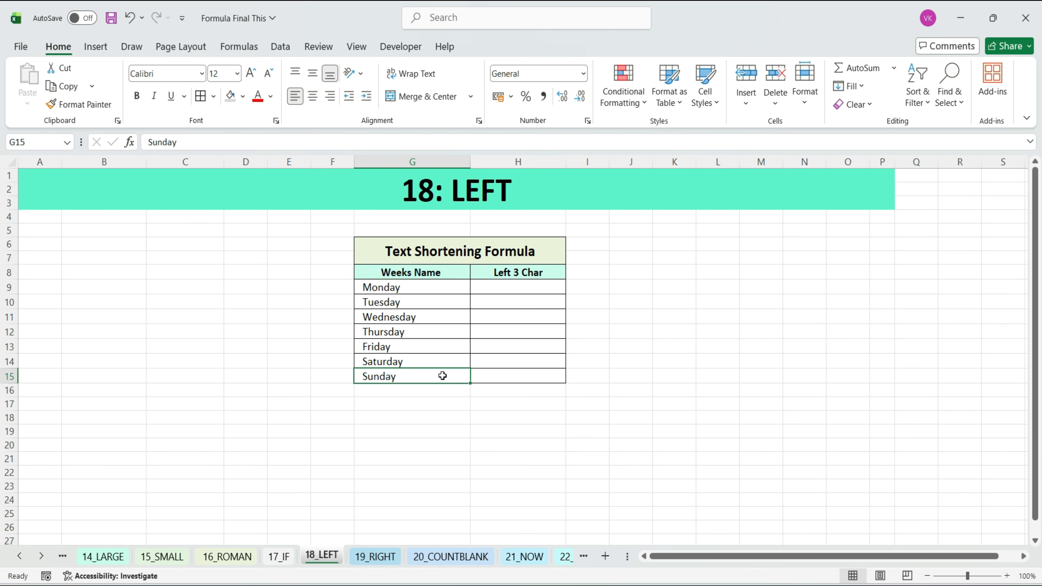
pyautogui.click(422, 288)
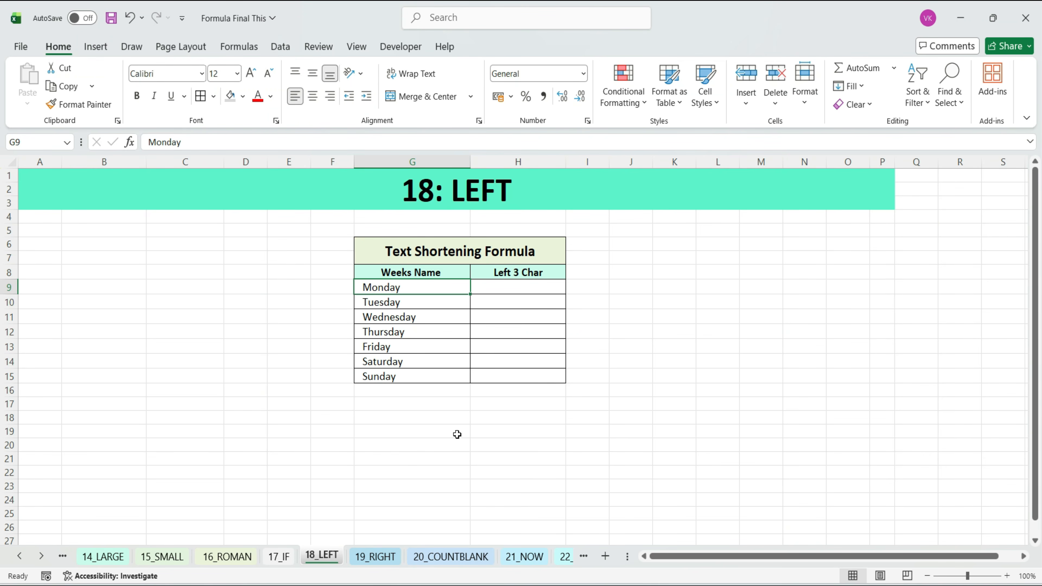
pyautogui.click(512, 289)
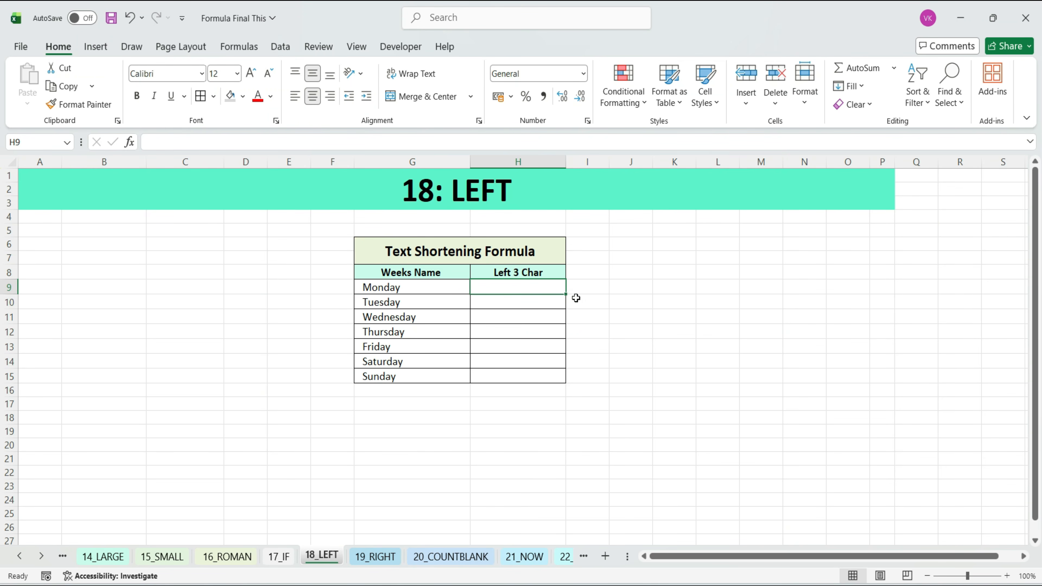
pyautogui.write('=LEFT(')
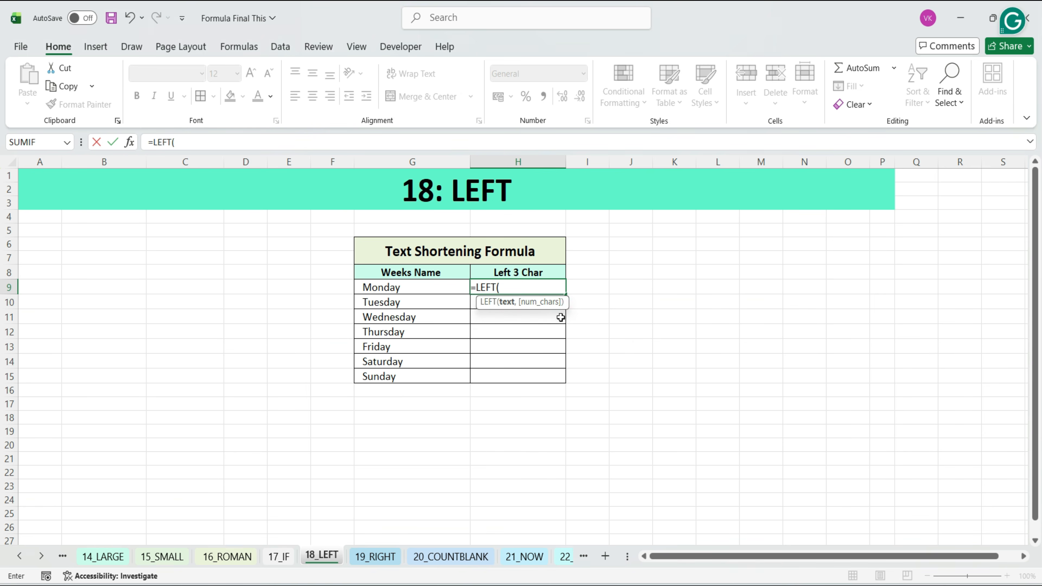
pyautogui.click(414, 288)
pyautogui.write(',')
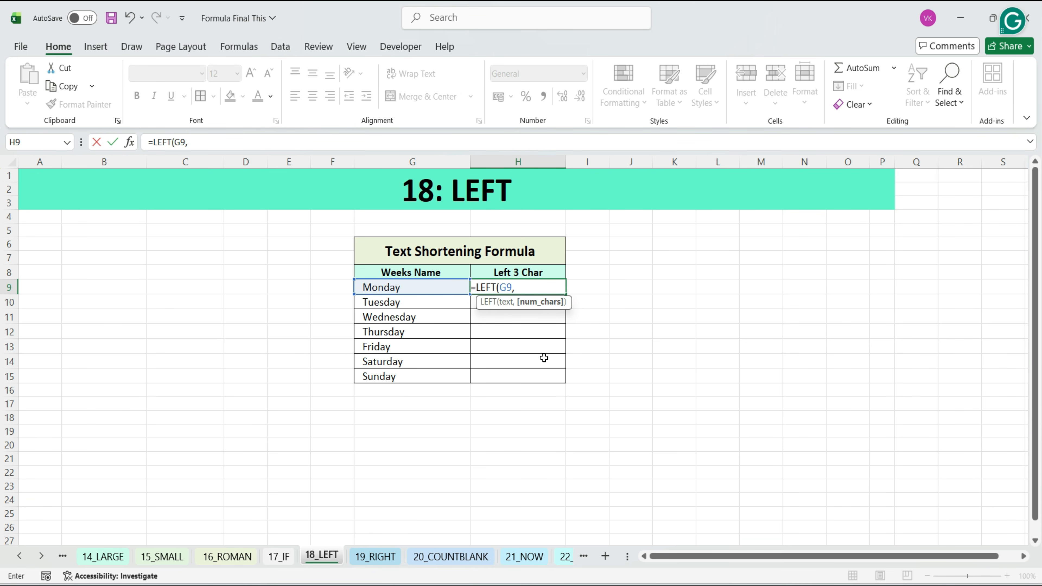
pyautogui.write('3)')
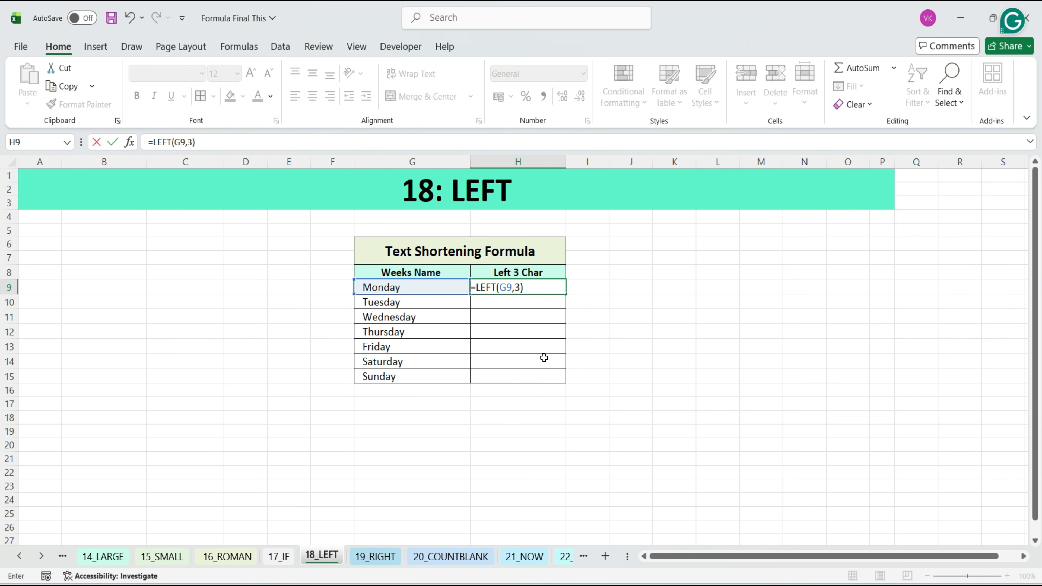
pyautogui.press('Return')
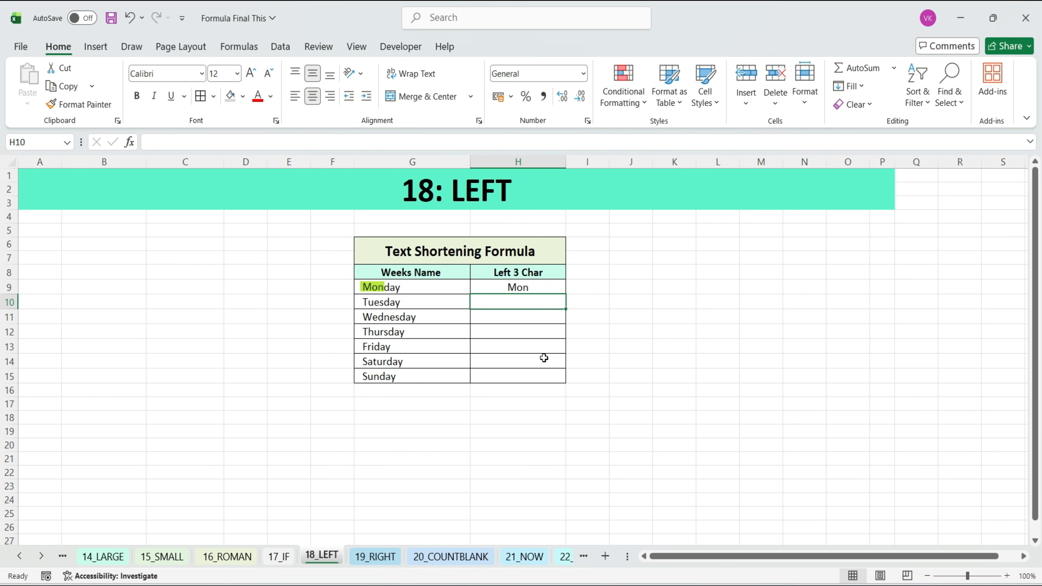
# Fill the LEFT formula down the Left 3 Char column from H9 to H15
pyautogui.moveTo(536, 287); pyautogui.dragTo(545, 374)
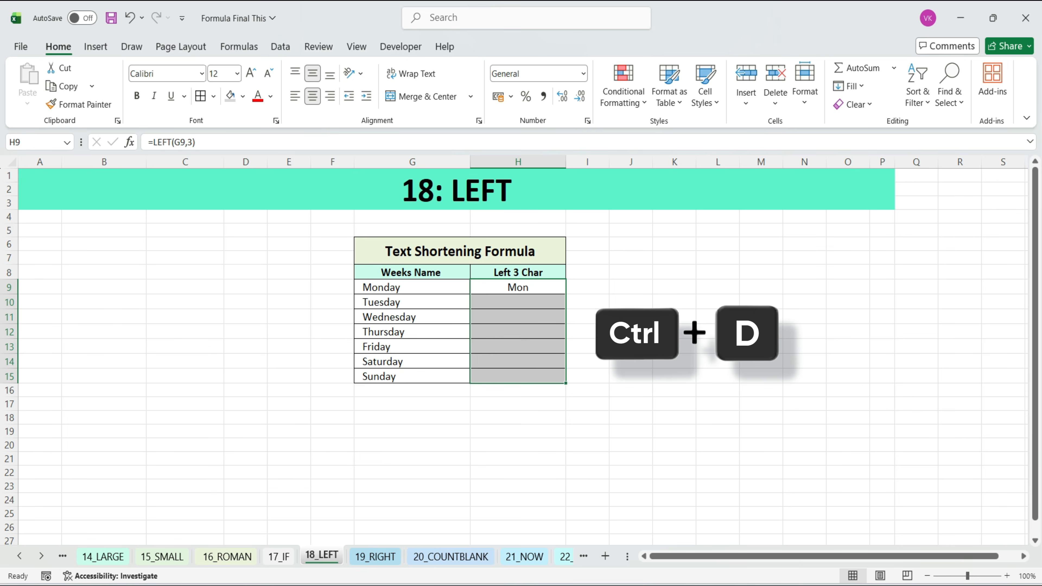
pyautogui.hotkey('ctrl', 'd')
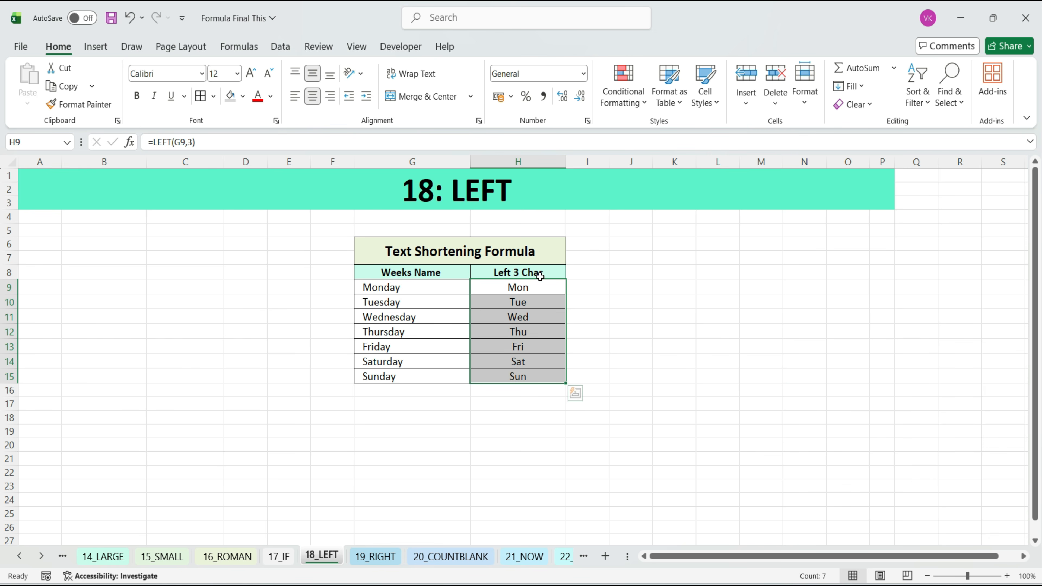
pyautogui.click(540, 274)
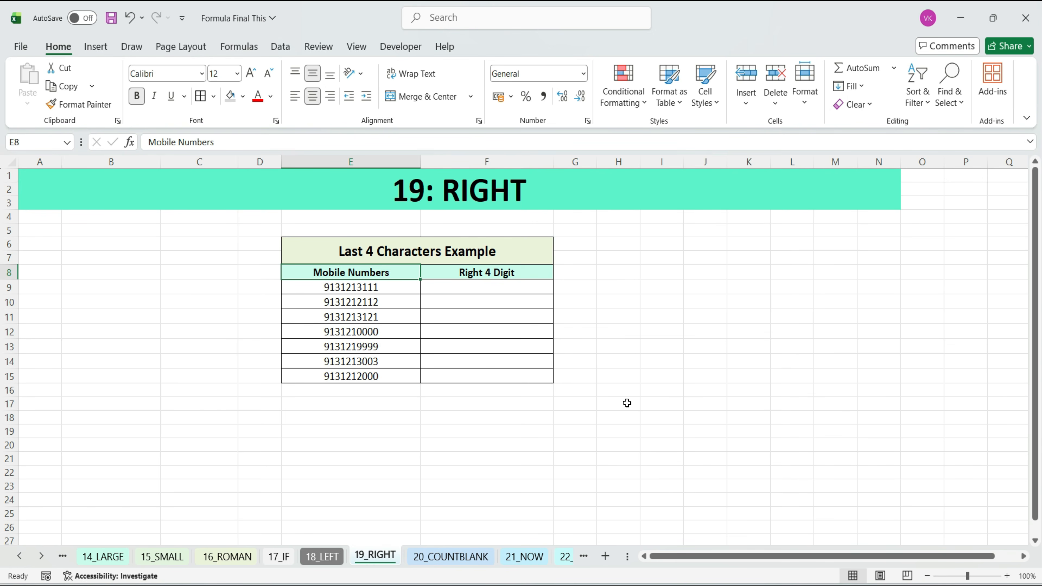
# On the 19_RIGHT sheet, extract the last four digits of the first mobile number in F9 with =RIGHT(E9,4)
pyautogui.click(366, 288)
pyautogui.click(371, 301)
pyautogui.click(373, 317)
pyautogui.click(448, 288)
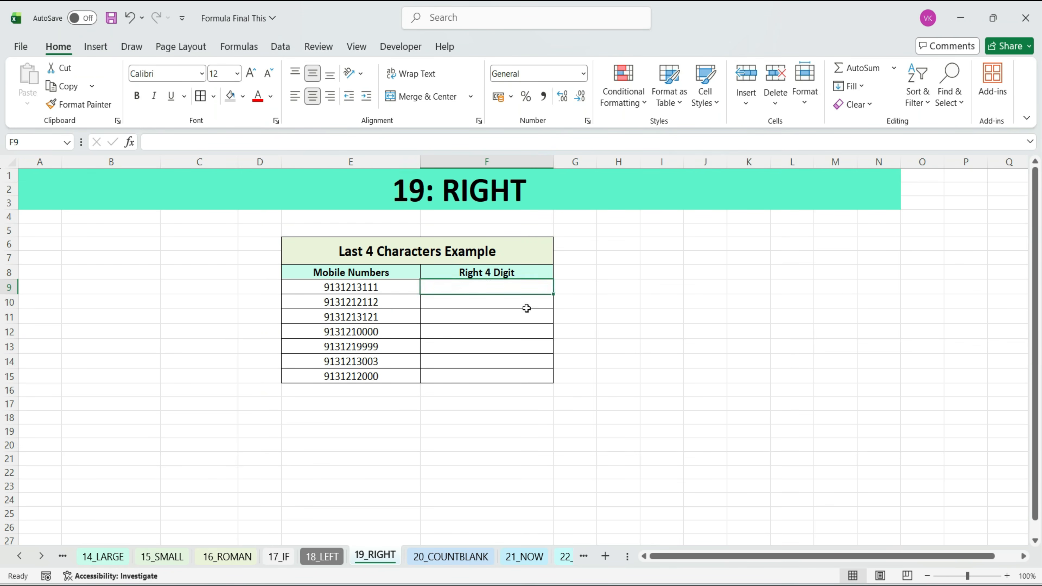
pyautogui.write('=RIGHT(')
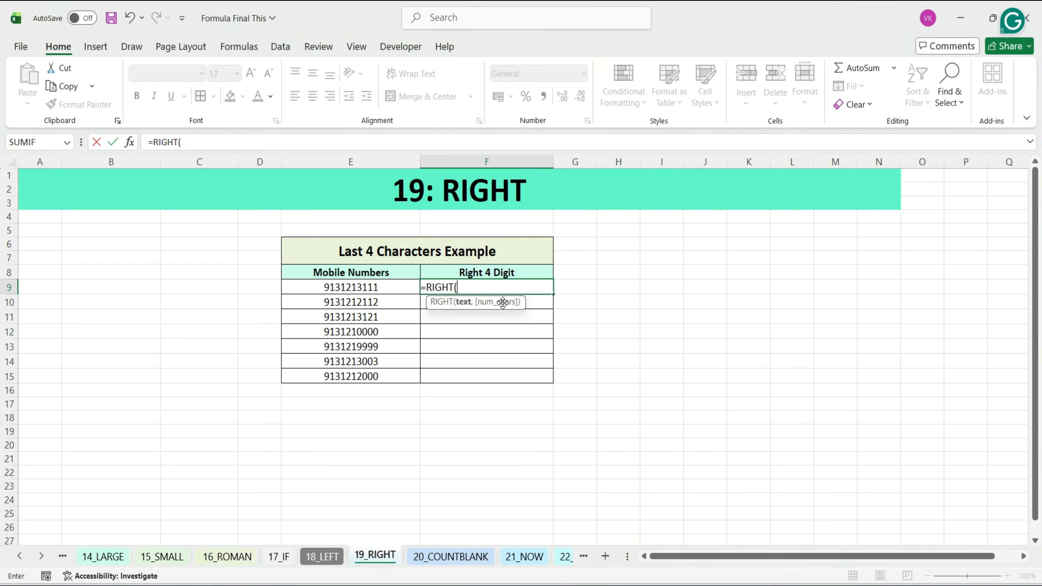
pyautogui.click(365, 287)
pyautogui.write(',')
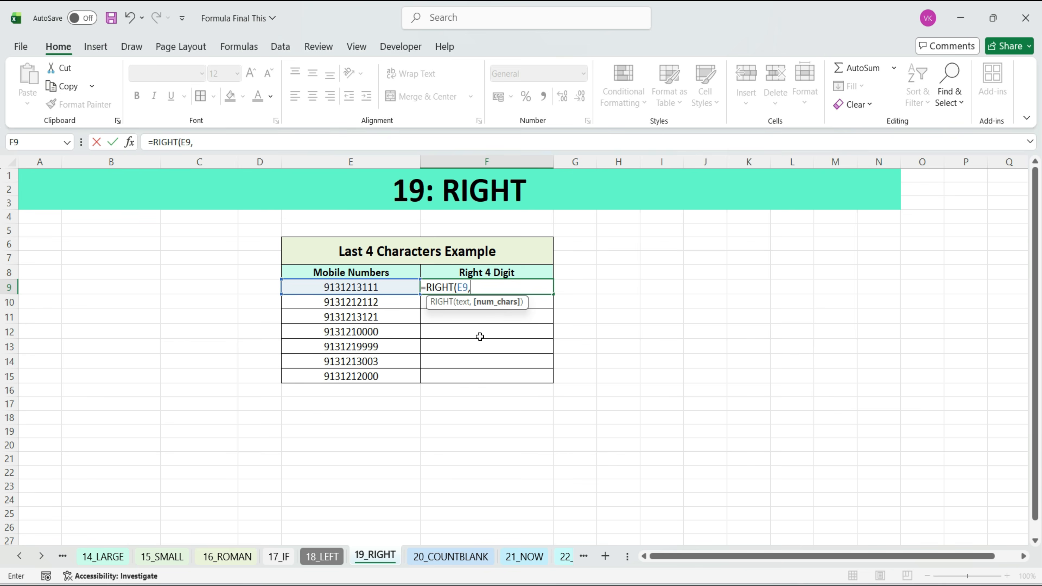
pyautogui.write('4')
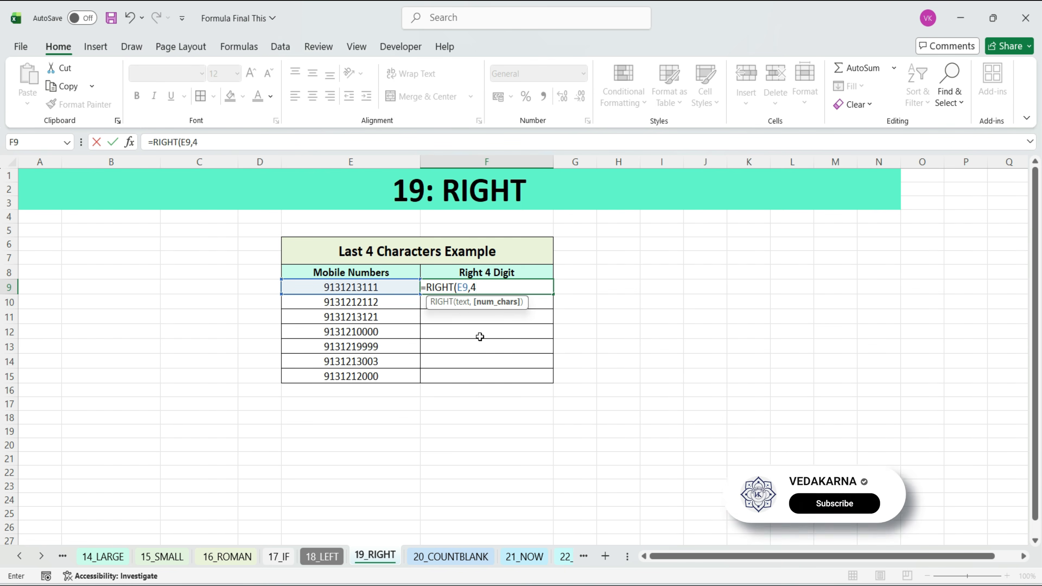
pyautogui.write(')')
pyautogui.press('Return')
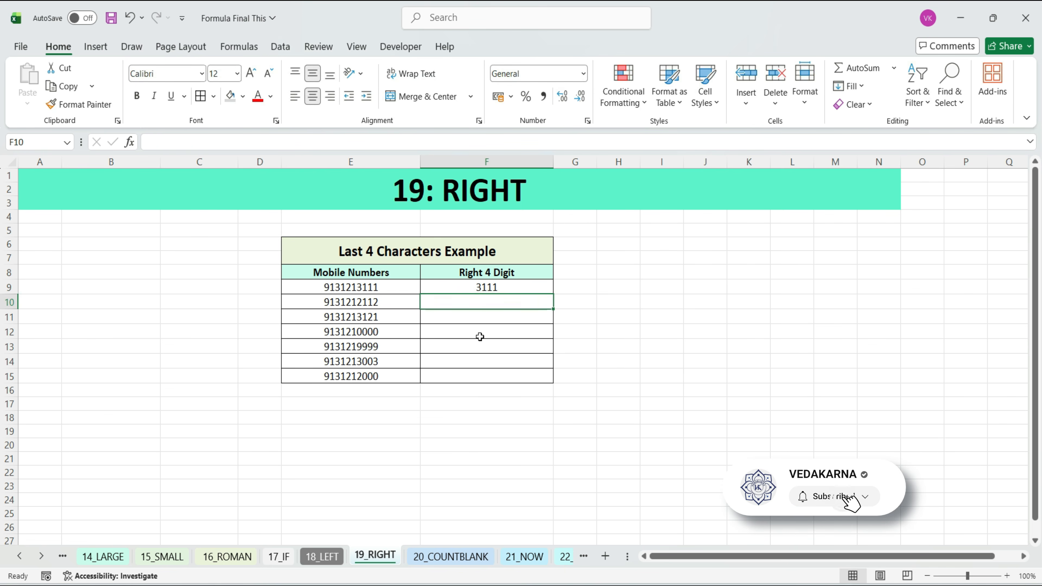
# Fill the RIGHT formula down the Right 4 Digit column from F9 to F15
pyautogui.click(484, 288)
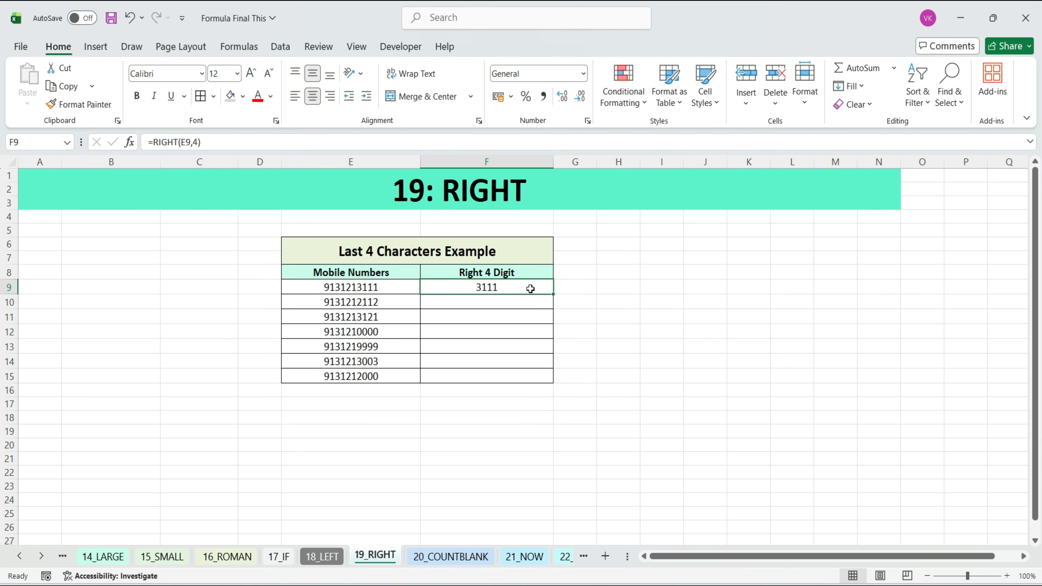
pyautogui.moveTo(530, 289); pyautogui.dragTo(529, 370)
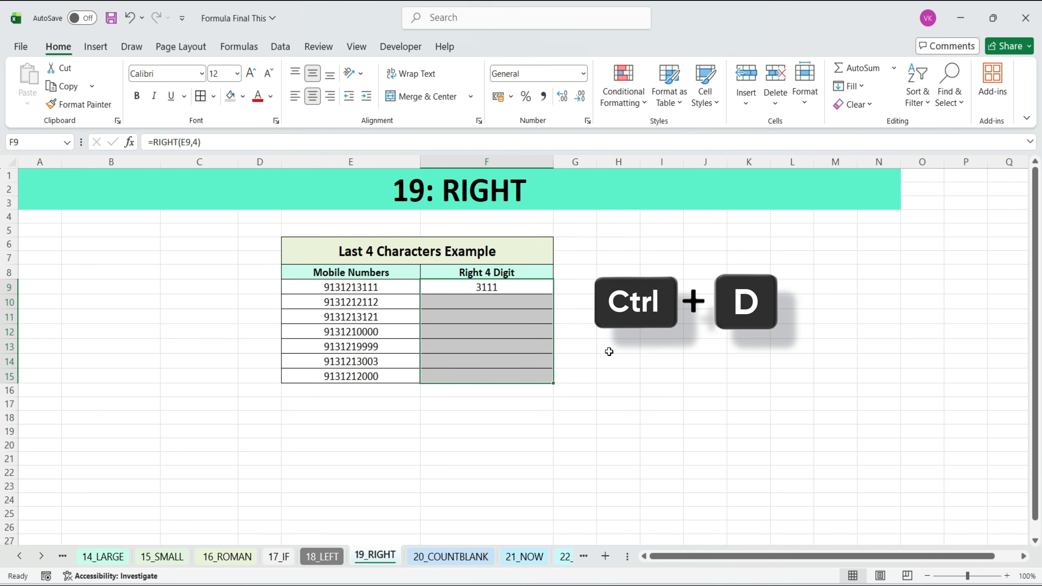
pyautogui.hotkey('ctrl', 'd')
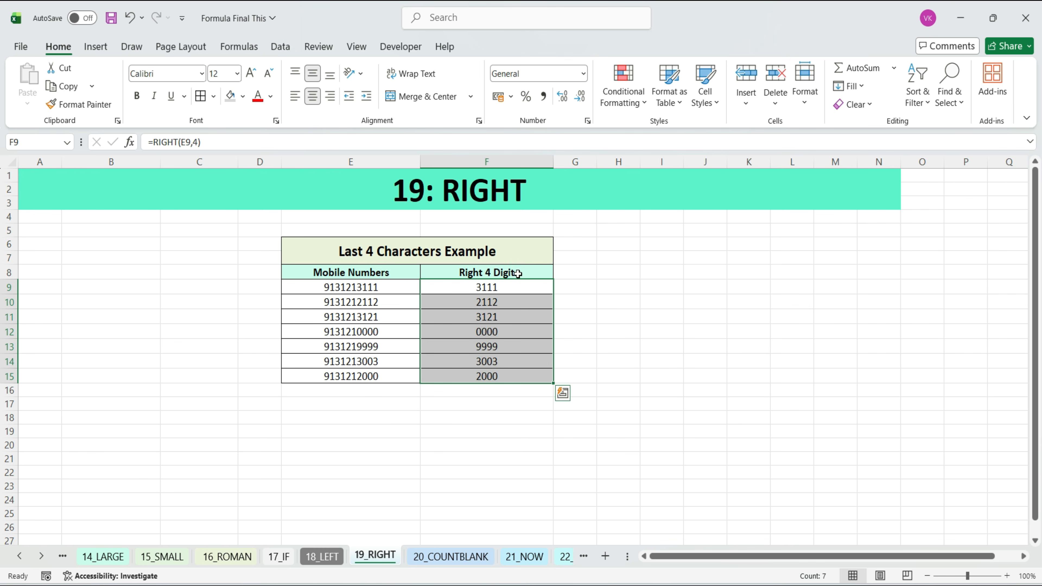
pyautogui.click(535, 274)
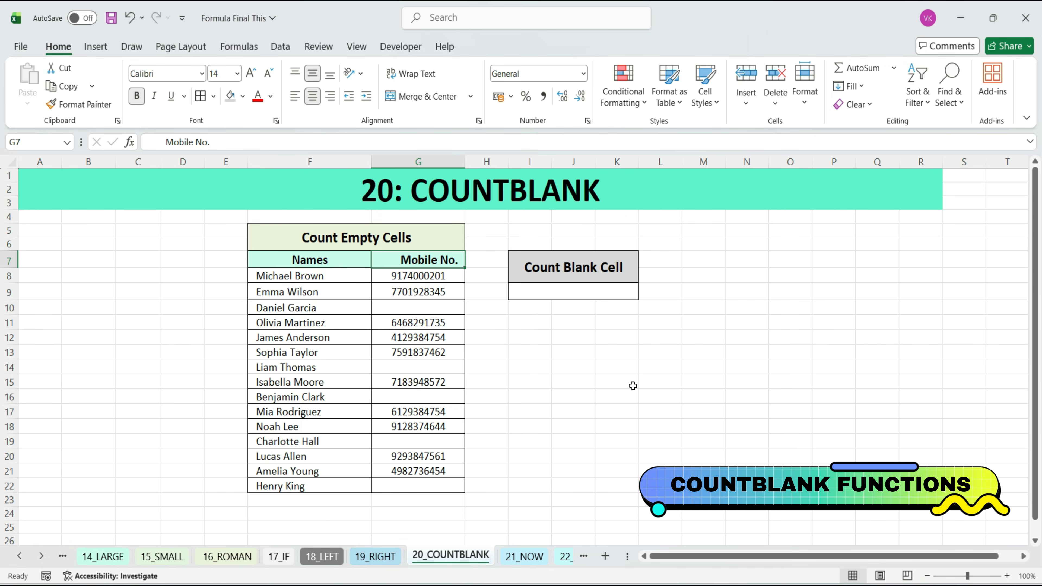
# On the 20_COUNTBLANK sheet, count the empty Mobile No. cells in I9 with =COUNTBLANK(G8:G22)
pyautogui.moveTo(312, 276); pyautogui.dragTo(400, 275)
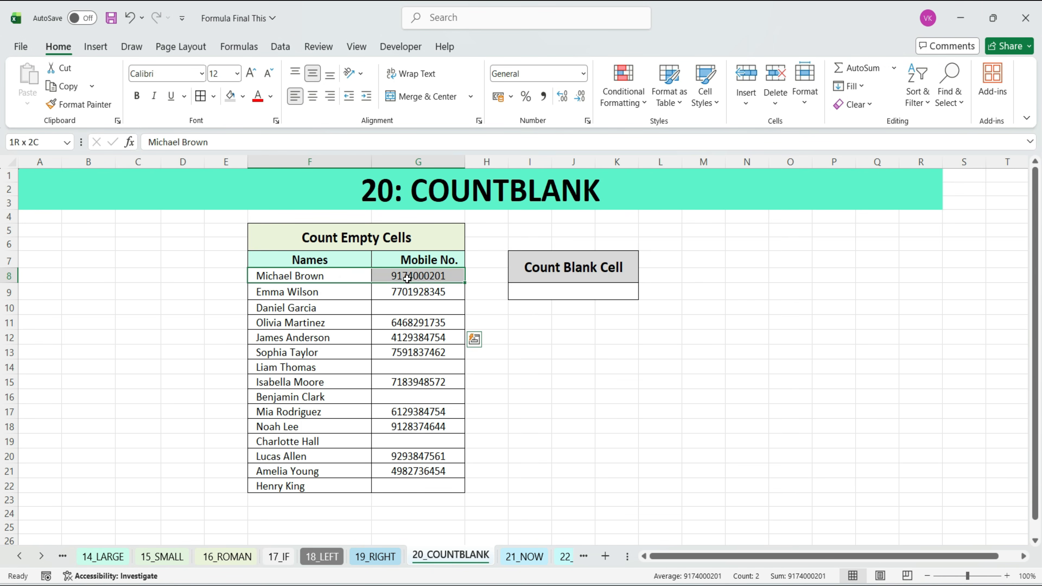
pyautogui.moveTo(291, 306); pyautogui.dragTo(403, 308)
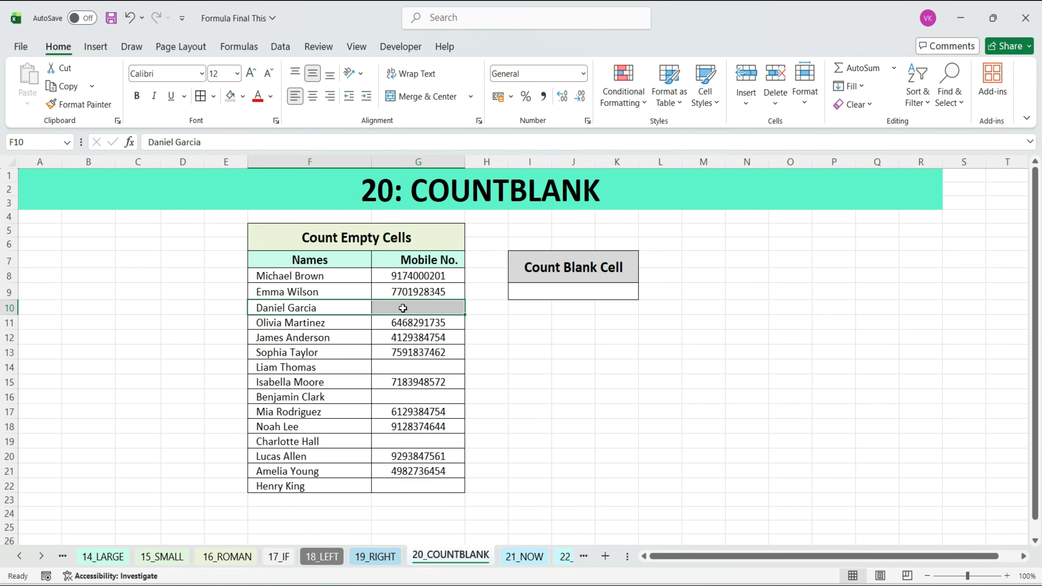
pyautogui.click(545, 296)
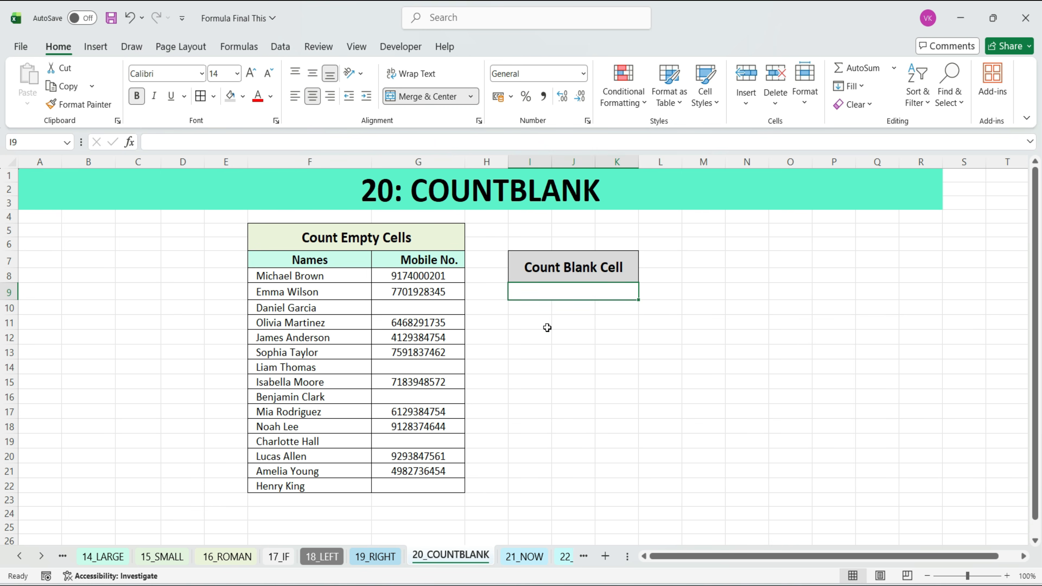
pyautogui.write('=COUNTBLANK(')
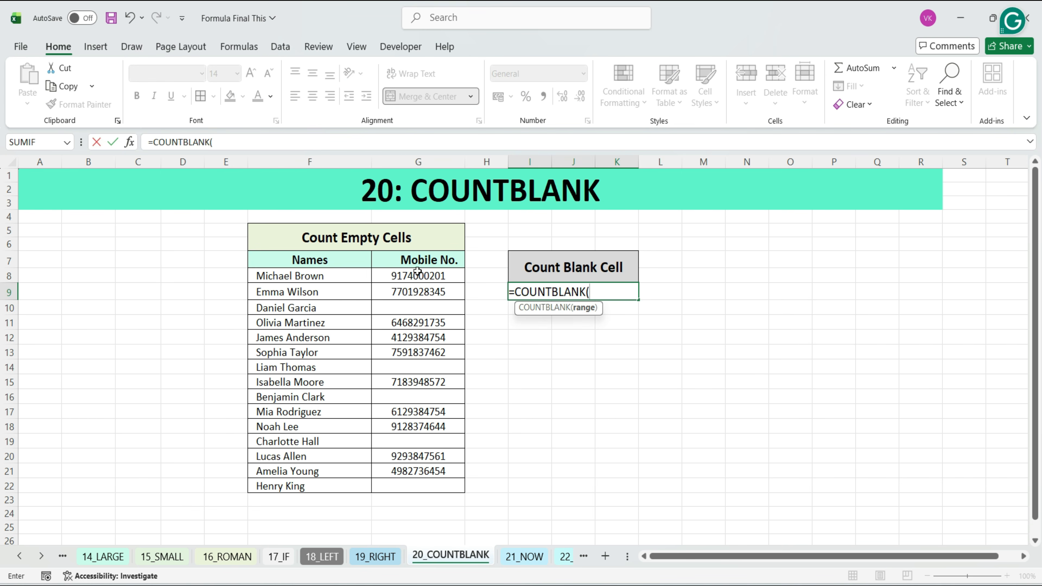
pyautogui.moveTo(416, 274); pyautogui.dragTo(433, 489)
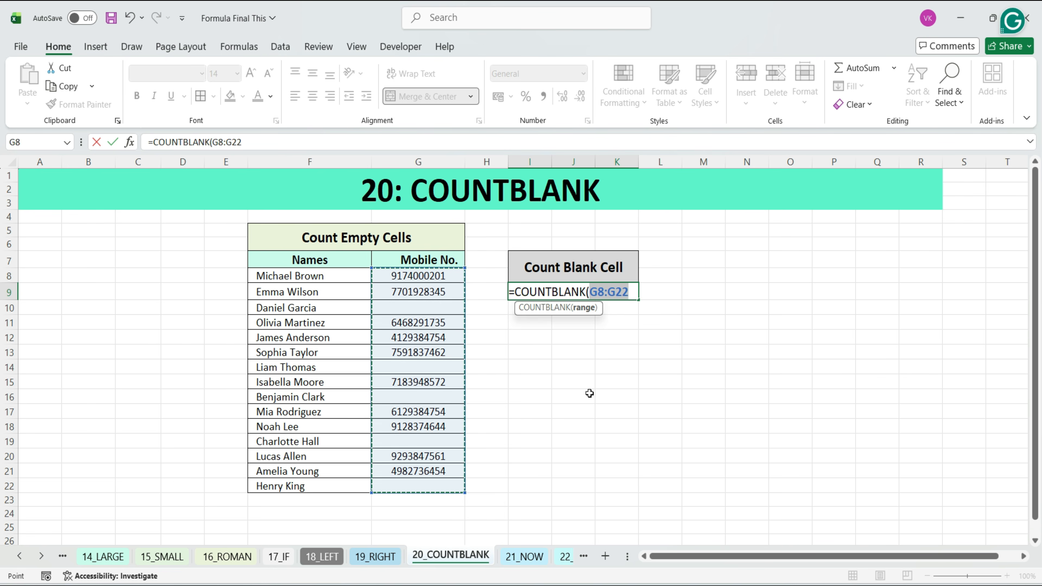
pyautogui.write(')')
pyautogui.press('Return')
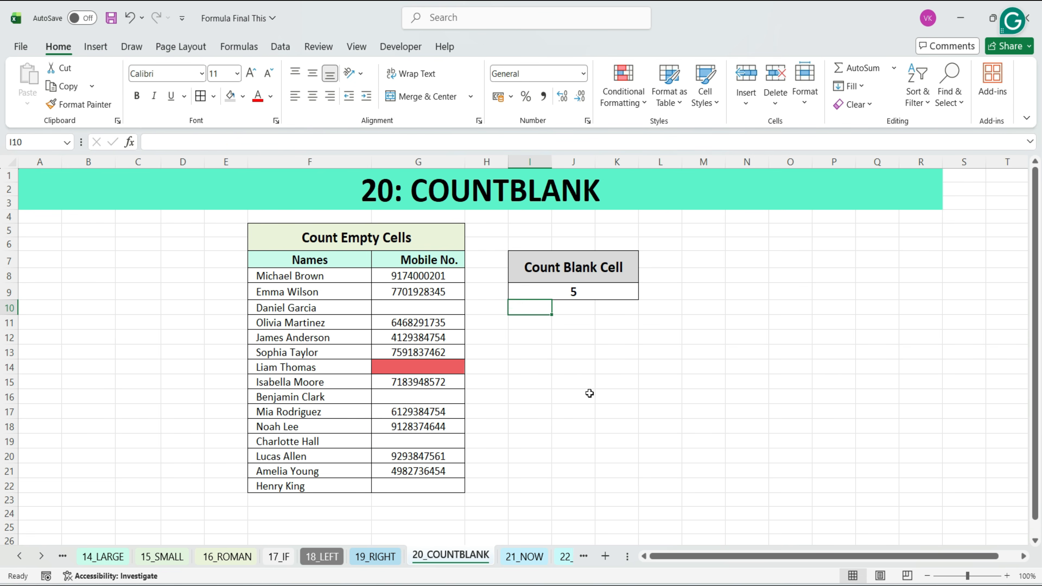
pyautogui.press('Up')
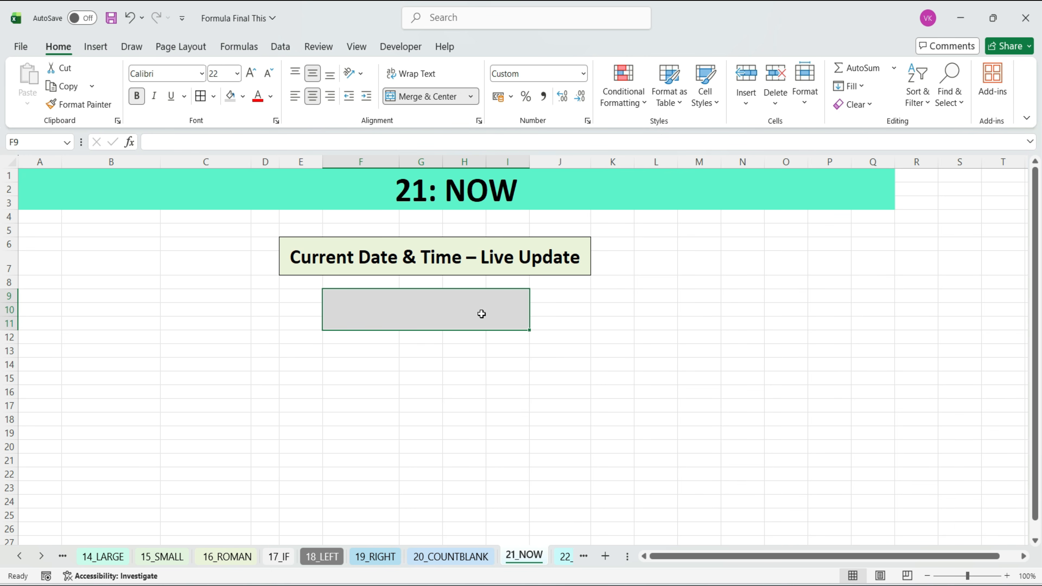
# On the 21_NOW sheet, insert the current date and time in the merged cell F9 with =NOW()
pyautogui.write('=NOW')
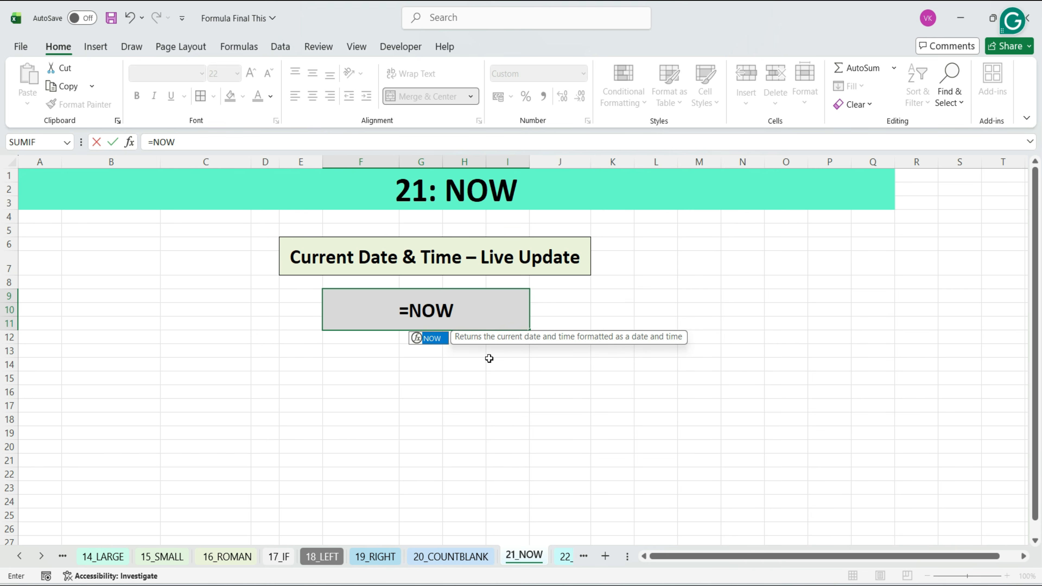
pyautogui.doubleClick(431, 339)
pyautogui.write(')')
pyautogui.press('Return')
pyautogui.press('Up')
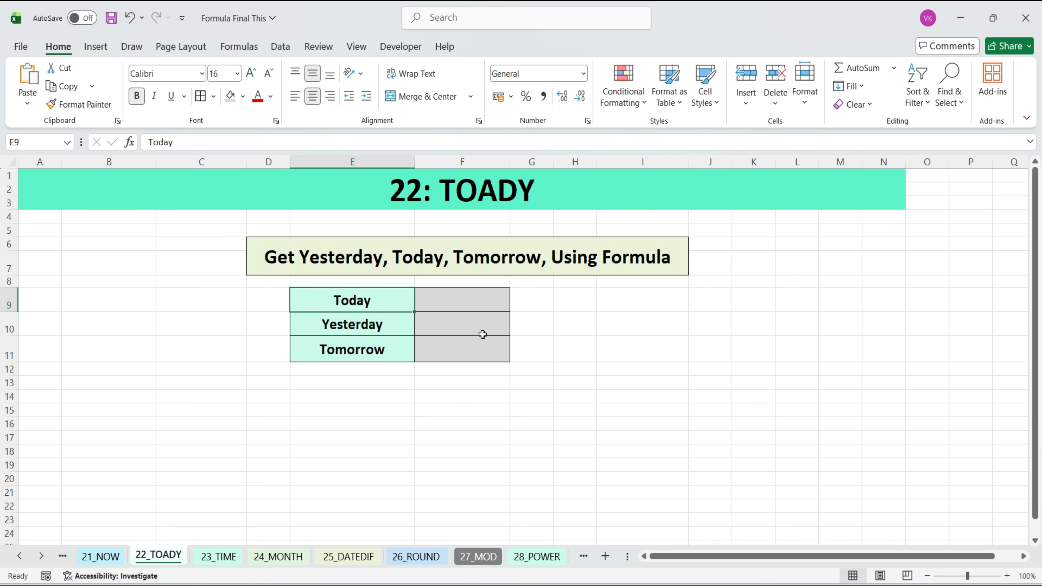
# On the 22_TOADY sheet, insert the current date beside Today in F9 with =TODAY()
pyautogui.click(455, 304)
pyautogui.write('=TODA')
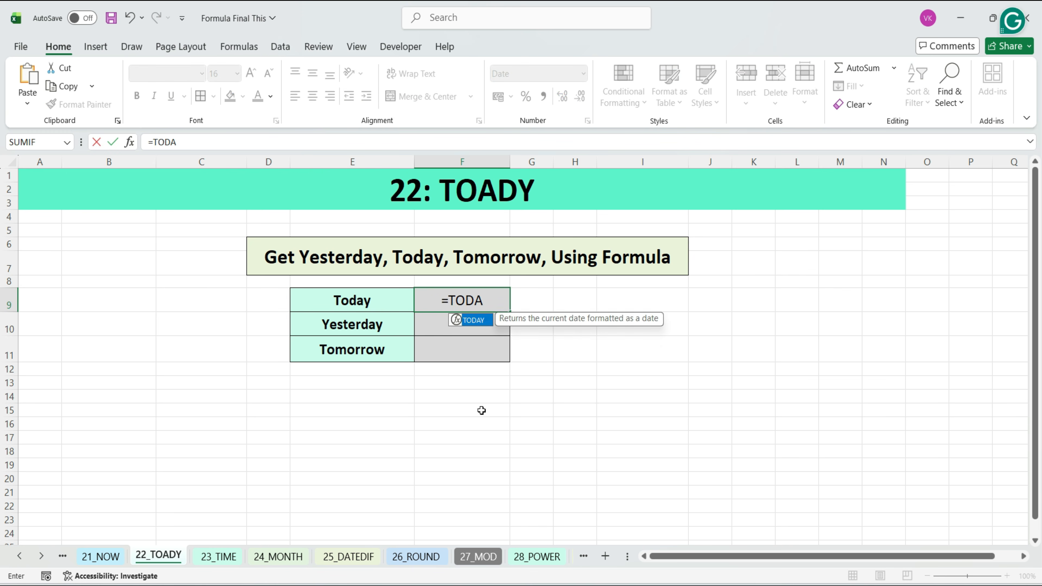
pyautogui.doubleClick(474, 320)
pyautogui.press('Return')
pyautogui.click(470, 301)
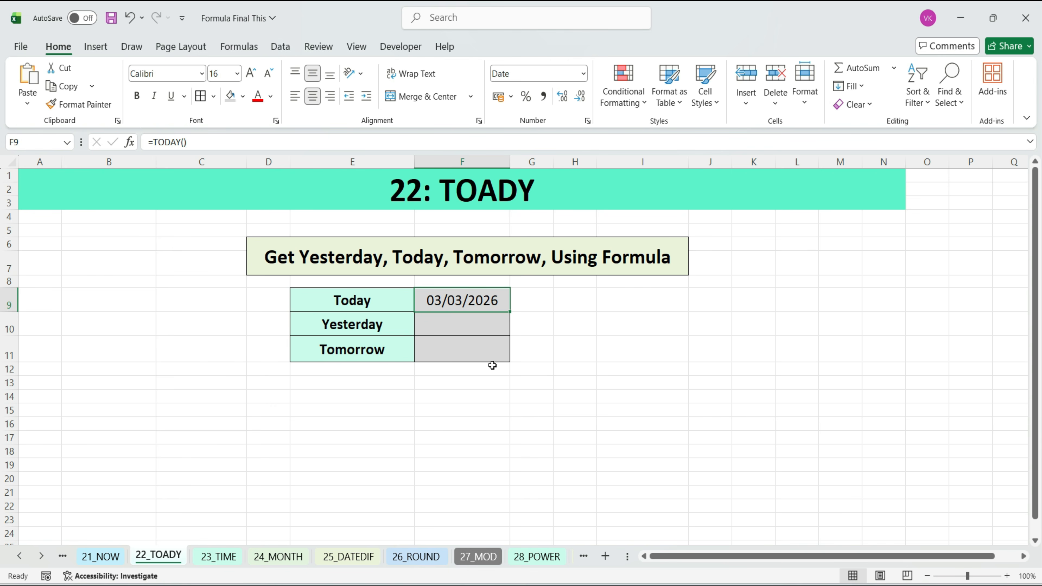
# Calculate the Yesterday date in F10 with =TODAY()-1
pyautogui.click(463, 323)
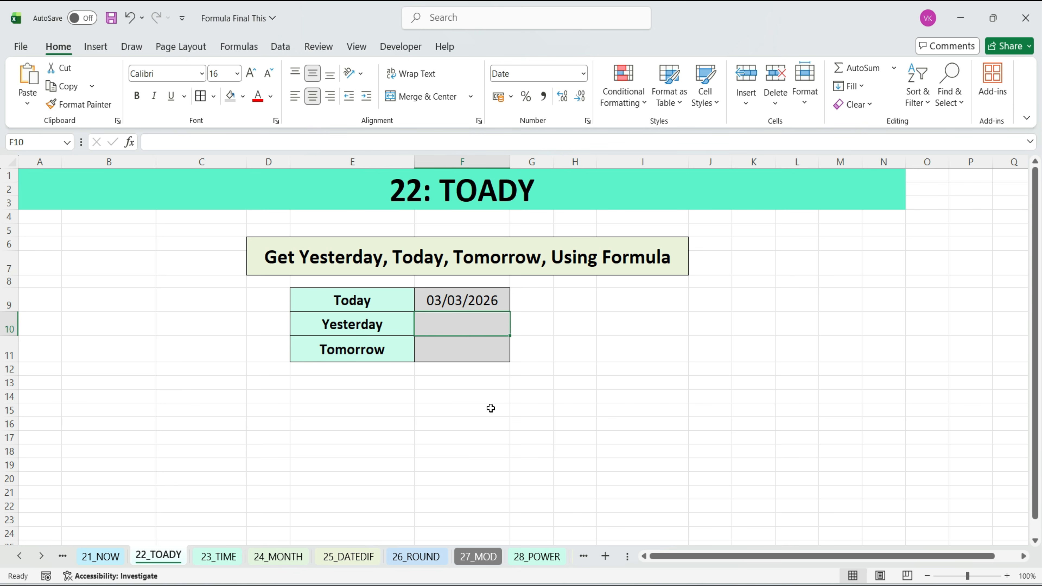
pyautogui.write('=TODAY()-1')
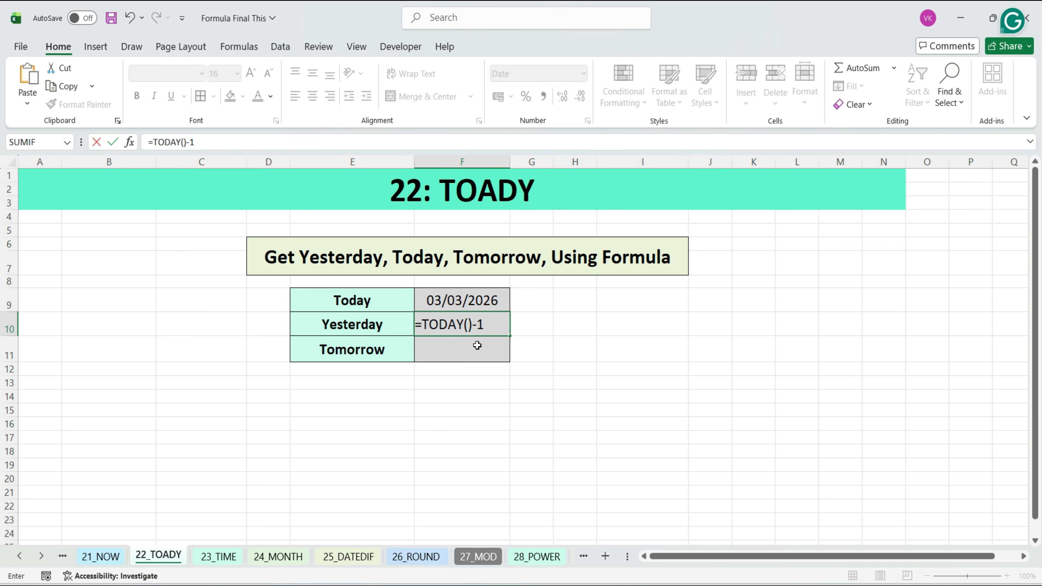
pyautogui.press('Return')
pyautogui.click(465, 322)
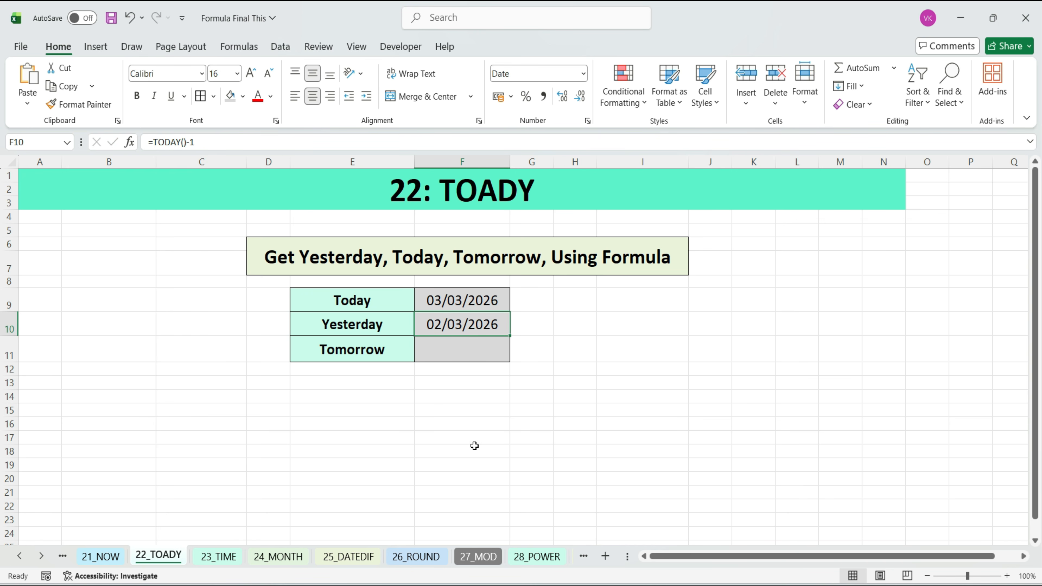
# Calculate the Tomorrow date in F11 with =TODAY()+1
pyautogui.click(447, 349)
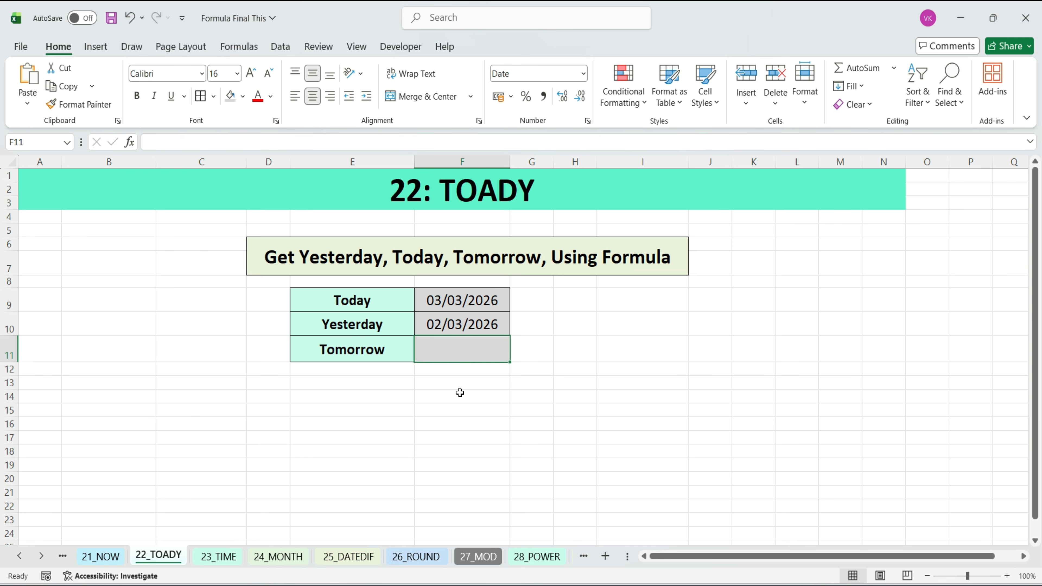
pyautogui.write('=TODAY()+1')
pyautogui.press('Return')
pyautogui.click(468, 346)
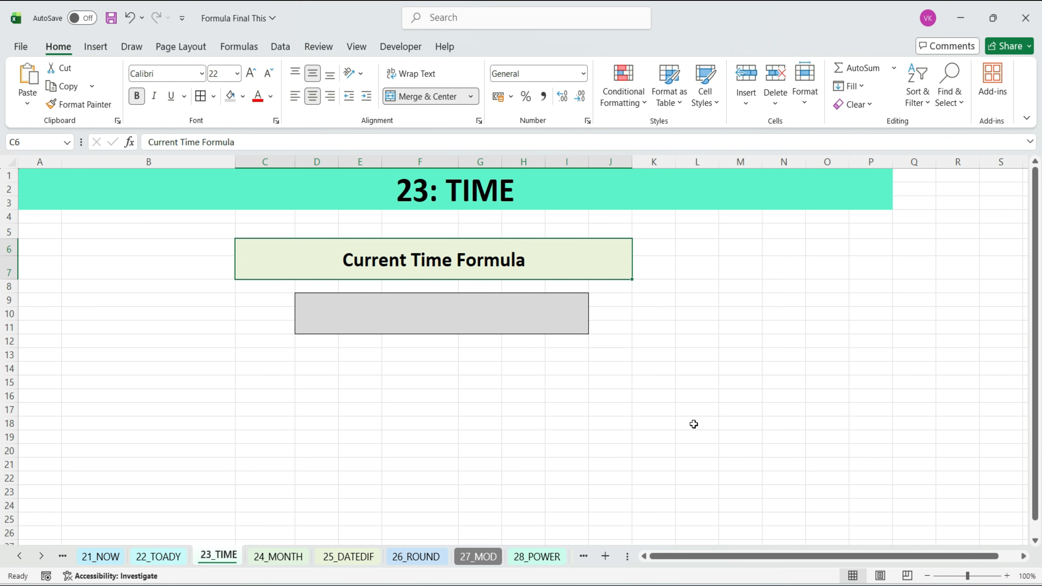
# On the 23_TIME sheet, enter a time in the merged cell D9 with =TIME(4,30,55)
pyautogui.click(468, 321)
pyautogui.write('=TIME(')
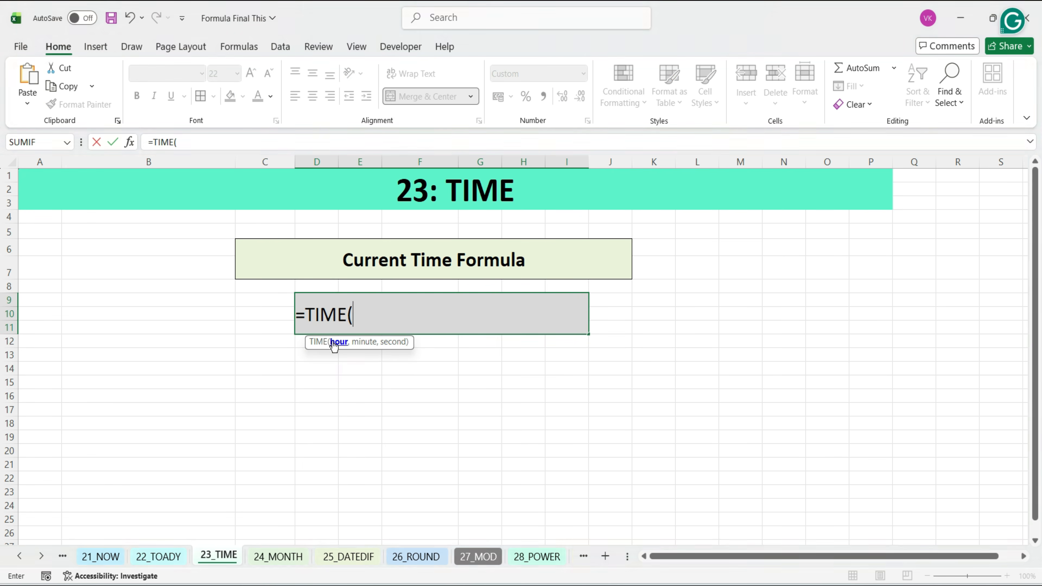
pyautogui.write('4,30,55)')
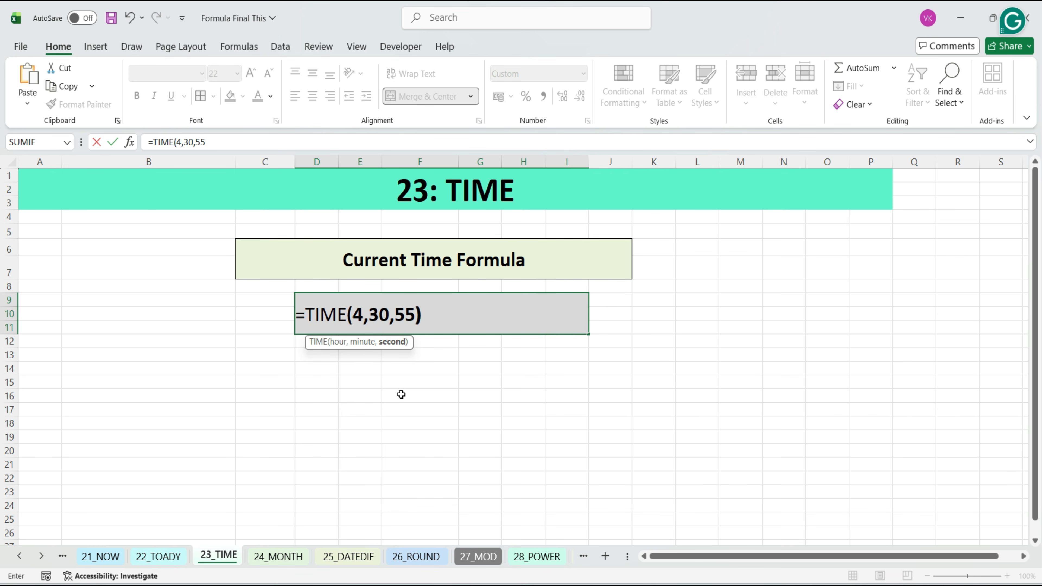
pyautogui.press('Return')
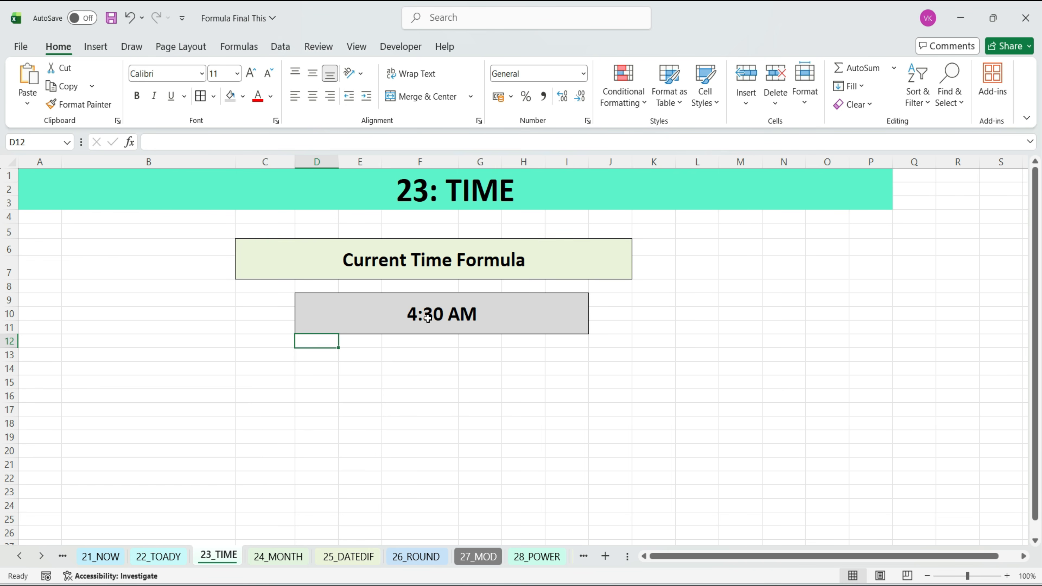
# Change the hour argument of the TIME formula in D9 to 16
pyautogui.click(428, 318)
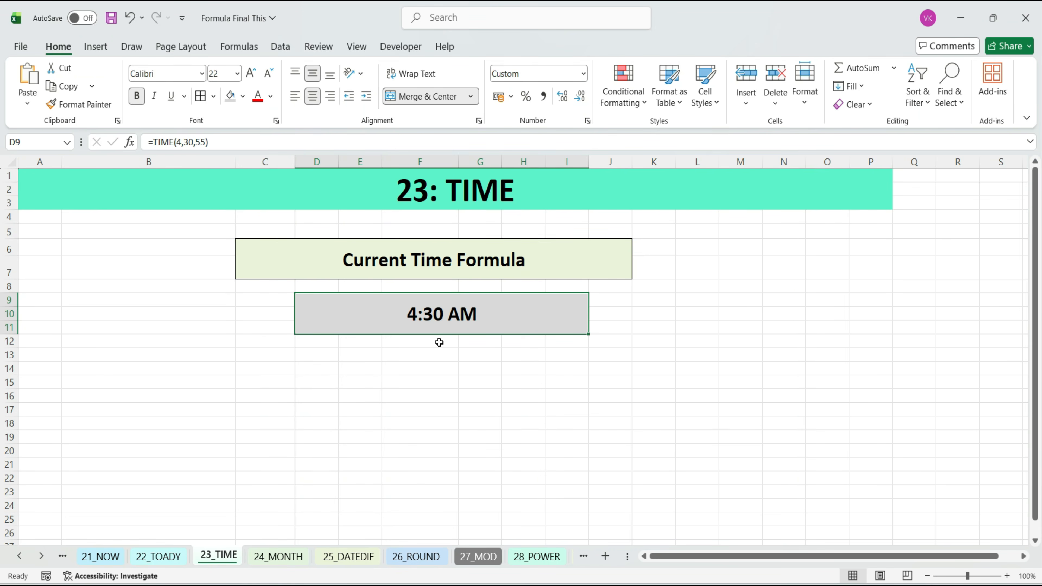
pyautogui.doubleClick(450, 326)
pyautogui.click(365, 317)
pyautogui.press('BackSpace')
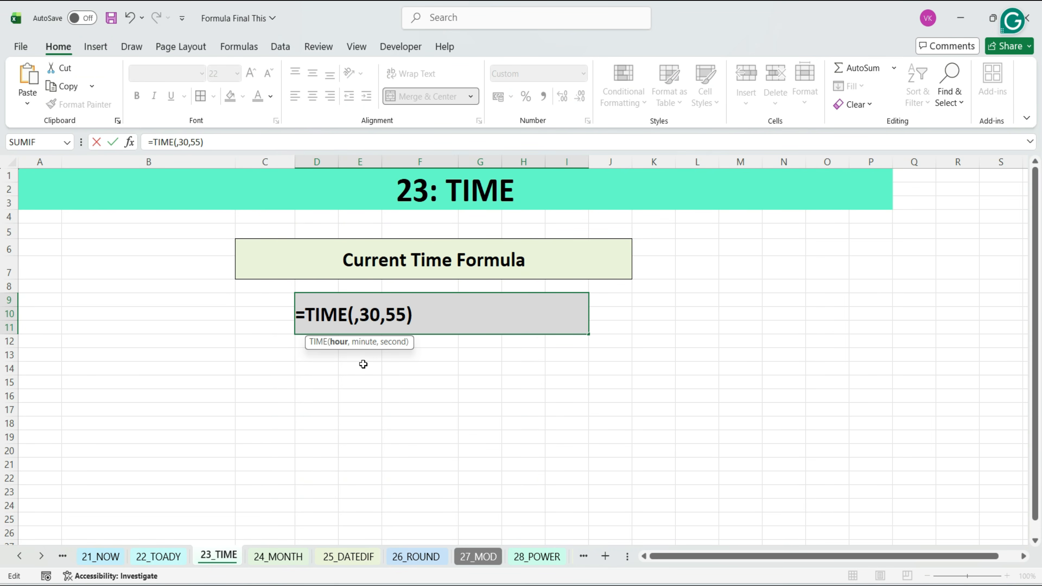
pyautogui.write('16')
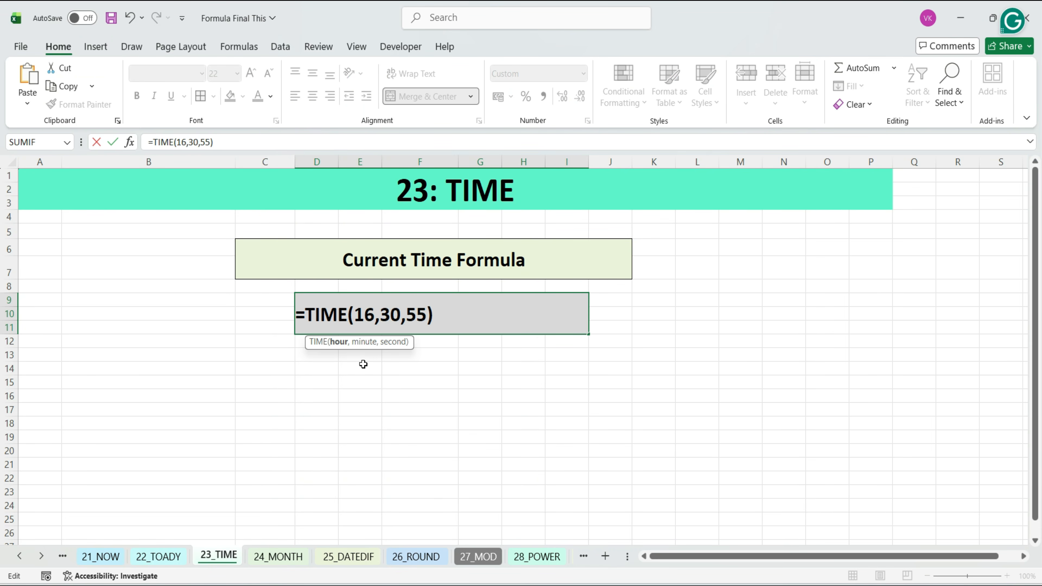
pyautogui.press('Return')
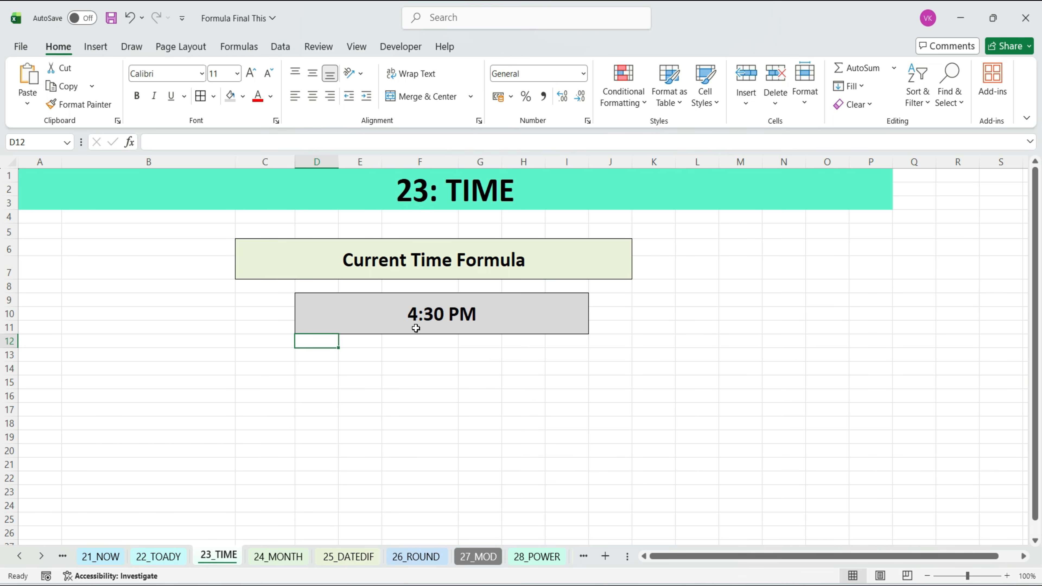
pyautogui.click(416, 329)
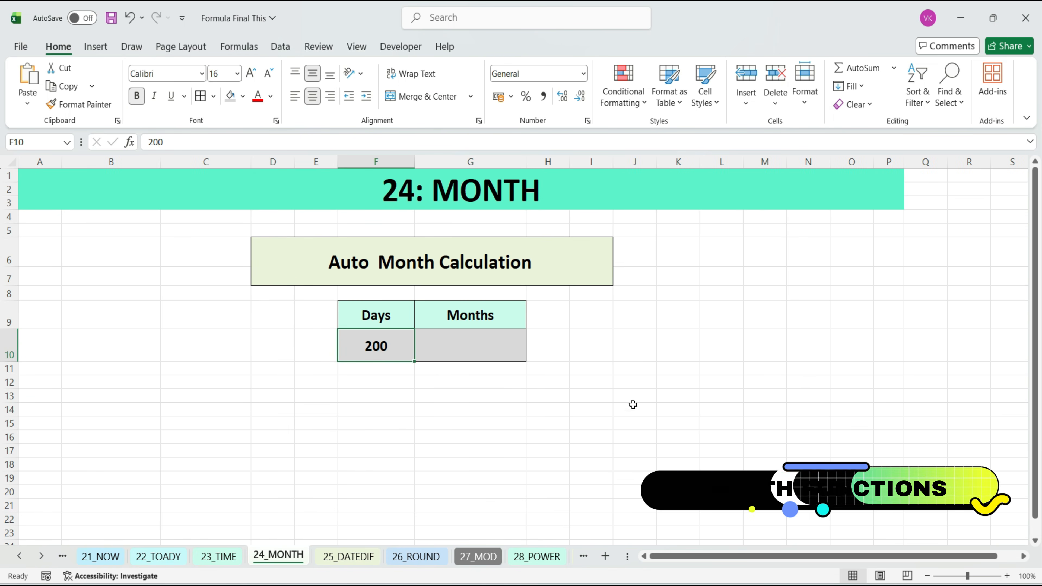
# On the 24_MONTH sheet, calculate the month from the Days value in G10 with =MONTH(F10)
pyautogui.press('Right')
pyautogui.press('Up')
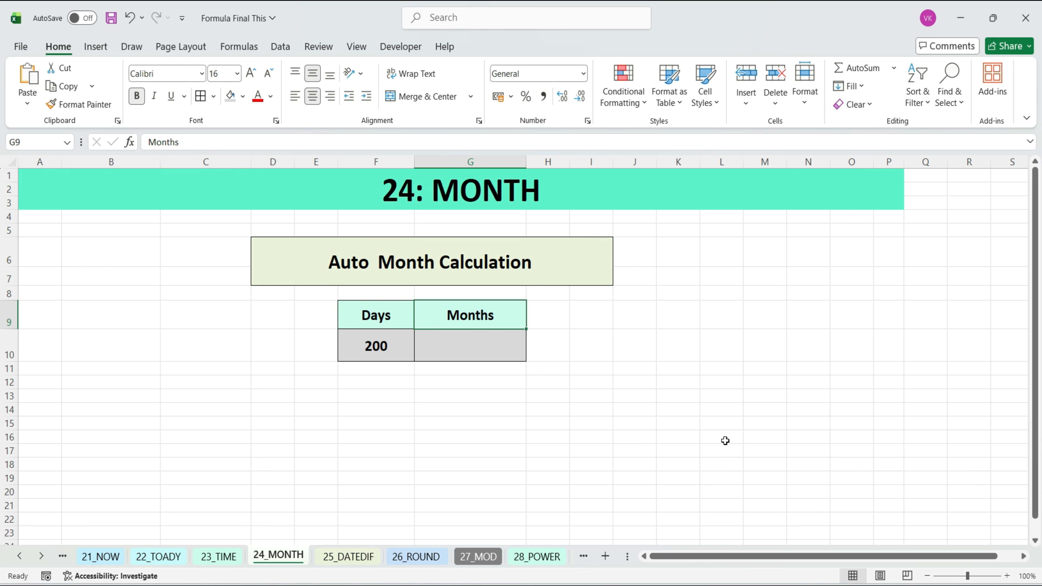
pyautogui.click(384, 321)
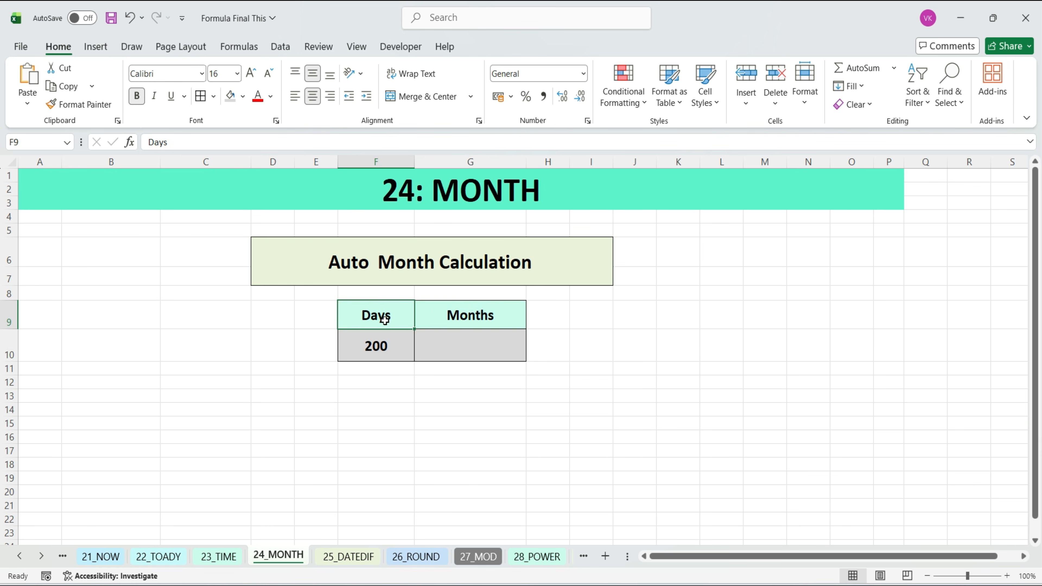
pyautogui.click(385, 346)
pyautogui.press('Right')
pyautogui.write('=MONTH(')
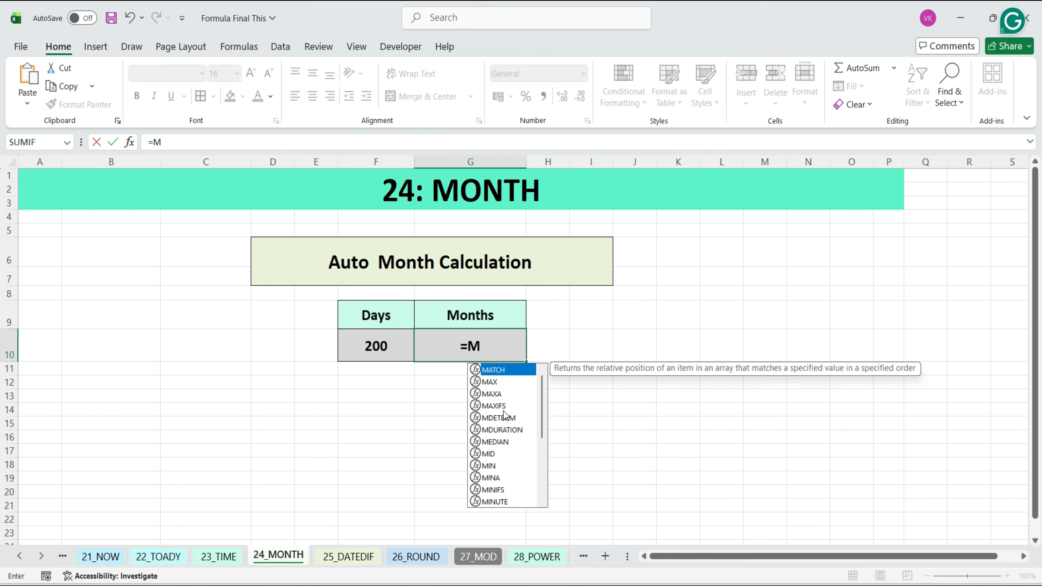
pyautogui.click(380, 350)
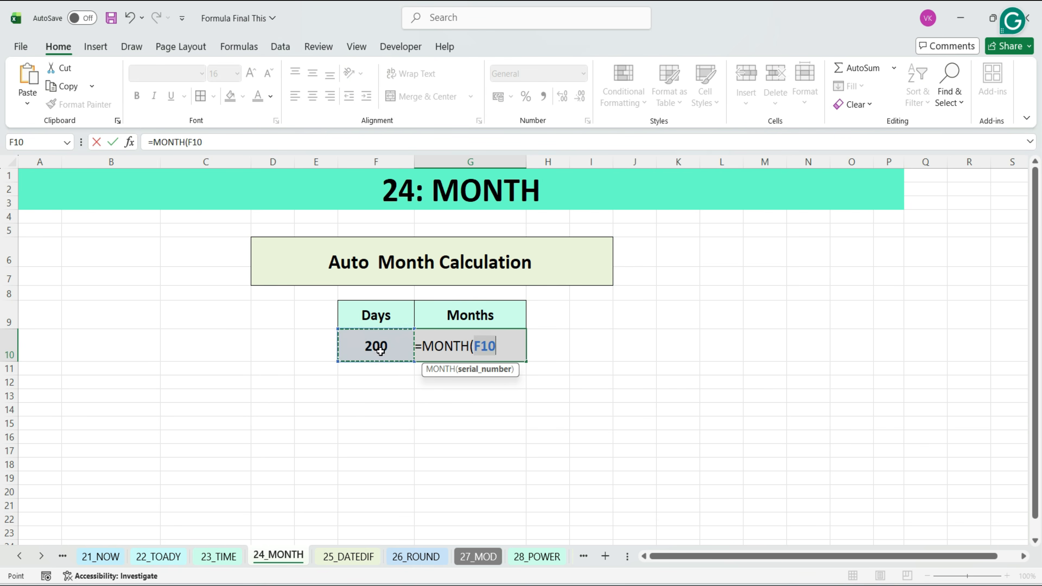
pyautogui.write(')')
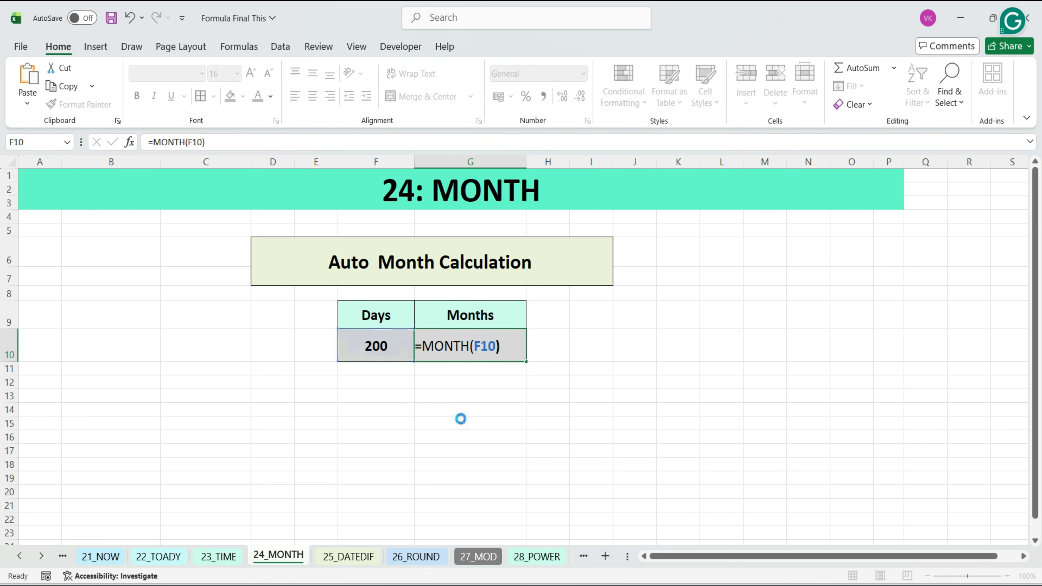
pyautogui.press('Return')
pyautogui.click(469, 352)
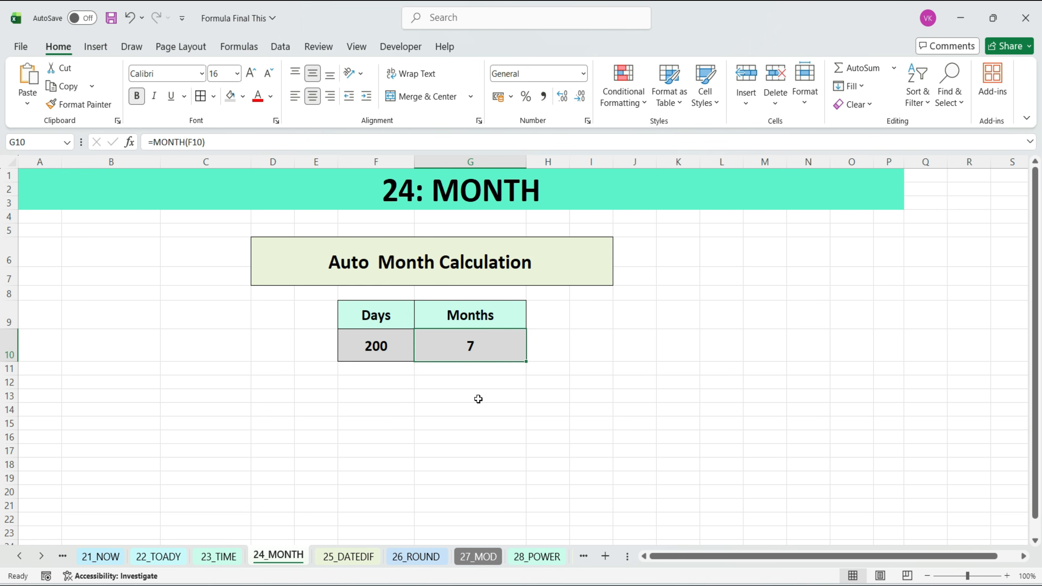
# Set the Days value in F10 to 365
pyautogui.press('Left')
pyautogui.press('BackSpace')
pyautogui.write('365')
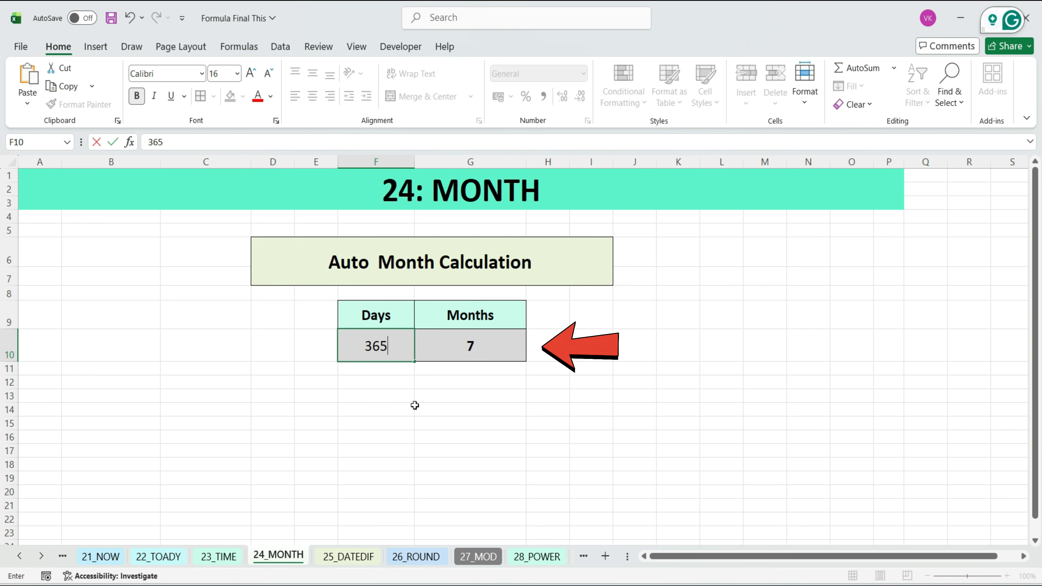
pyautogui.click(472, 349)
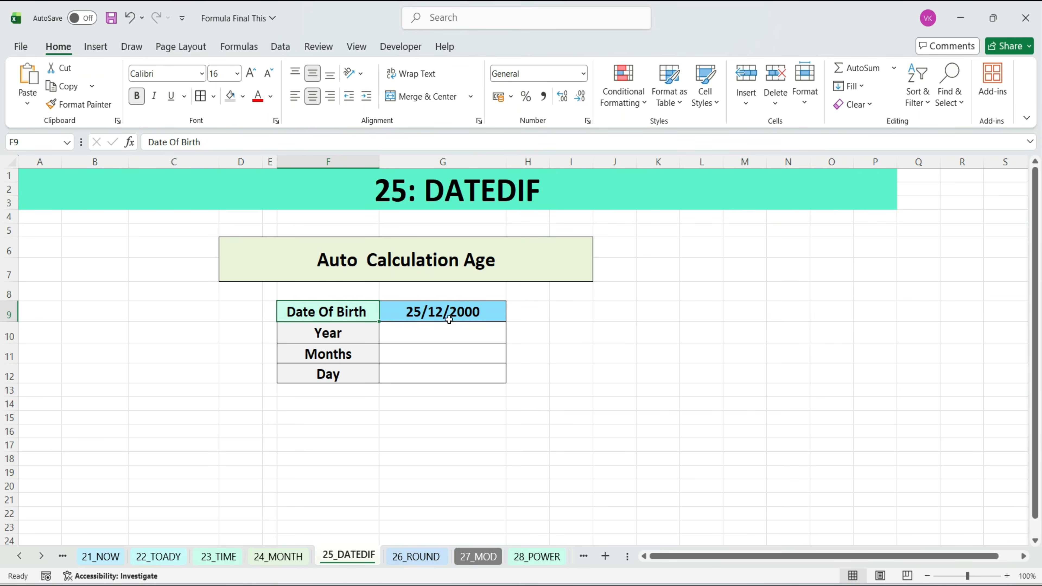
# On the 25_DATEDIF sheet, calculate the age in full years in G10 with =DATEDIF(G9,TODAY(),"Y")
pyautogui.click(444, 311)
pyautogui.click(435, 333)
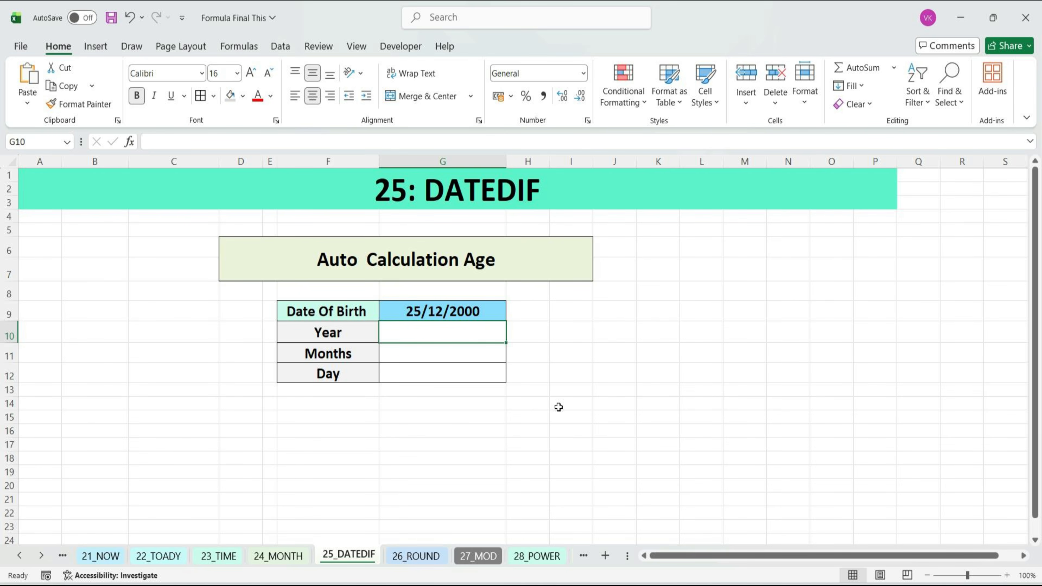
pyautogui.write('=DATEDIF(')
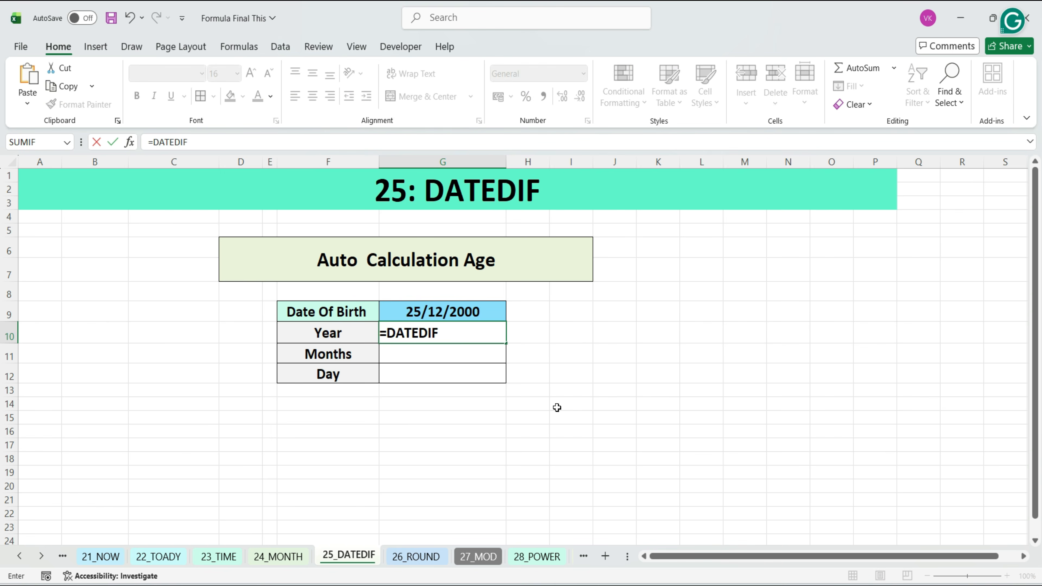
pyautogui.click(459, 311)
pyautogui.write(',TODAY(),"Y')
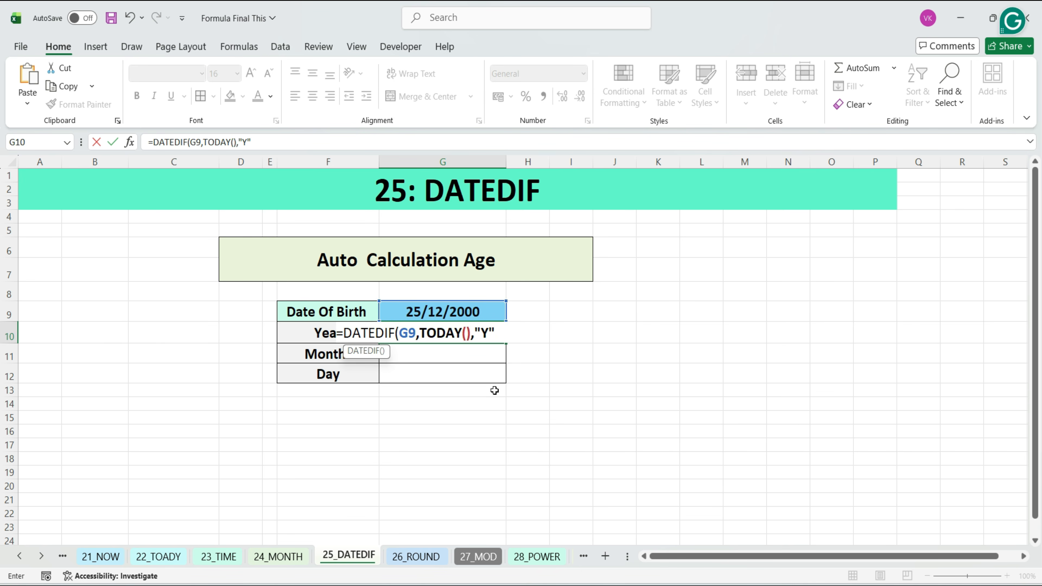
pyautogui.write('")')
pyautogui.press('Return')
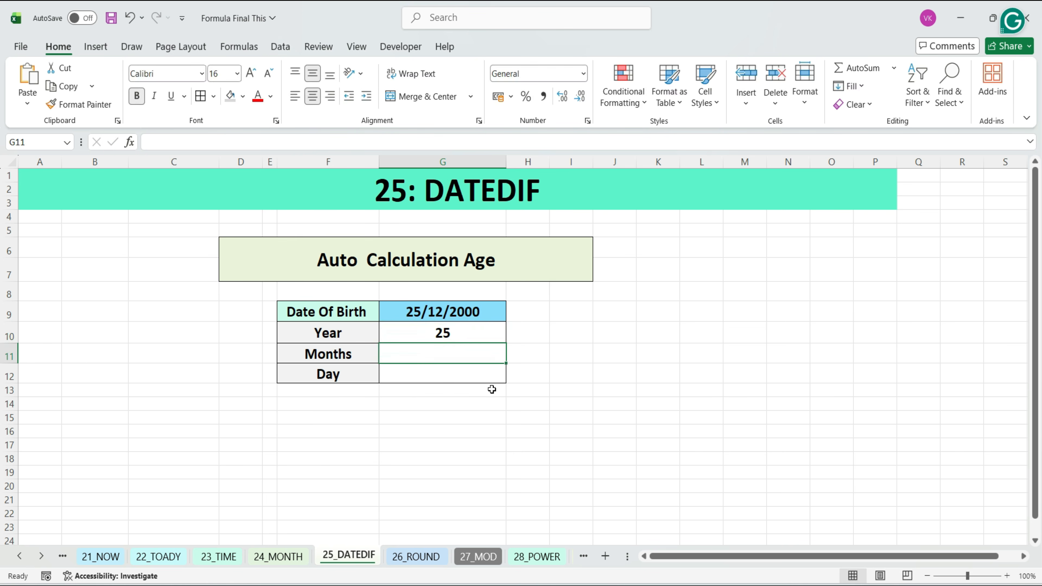
# Calculate the remaining months of the age in G11 with =DATEDIF(G9,TODAY(),"YM")
pyautogui.write('=DATEDIF(')
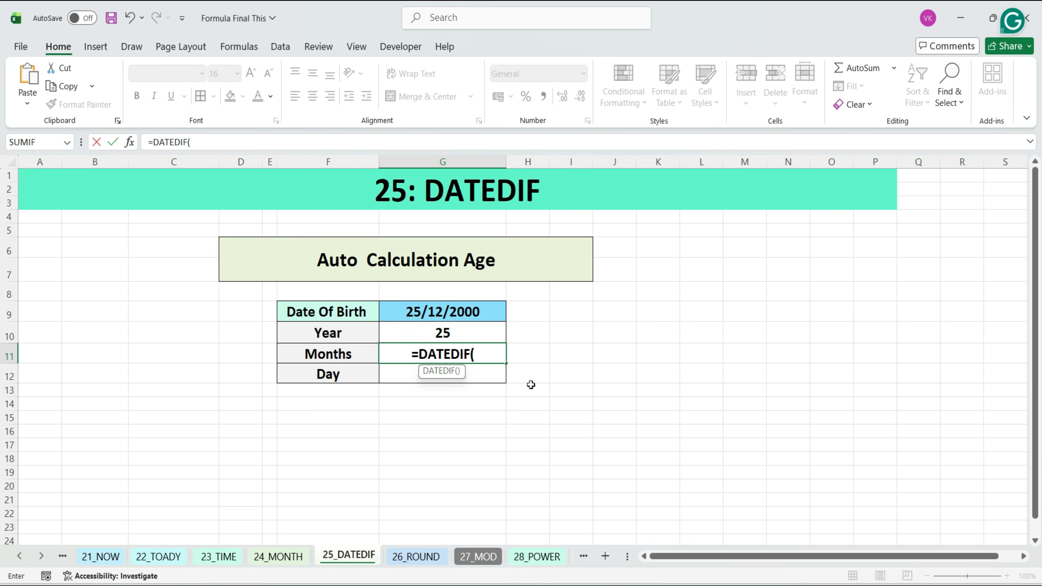
pyautogui.click(466, 313)
pyautogui.write(',TODAY(),')
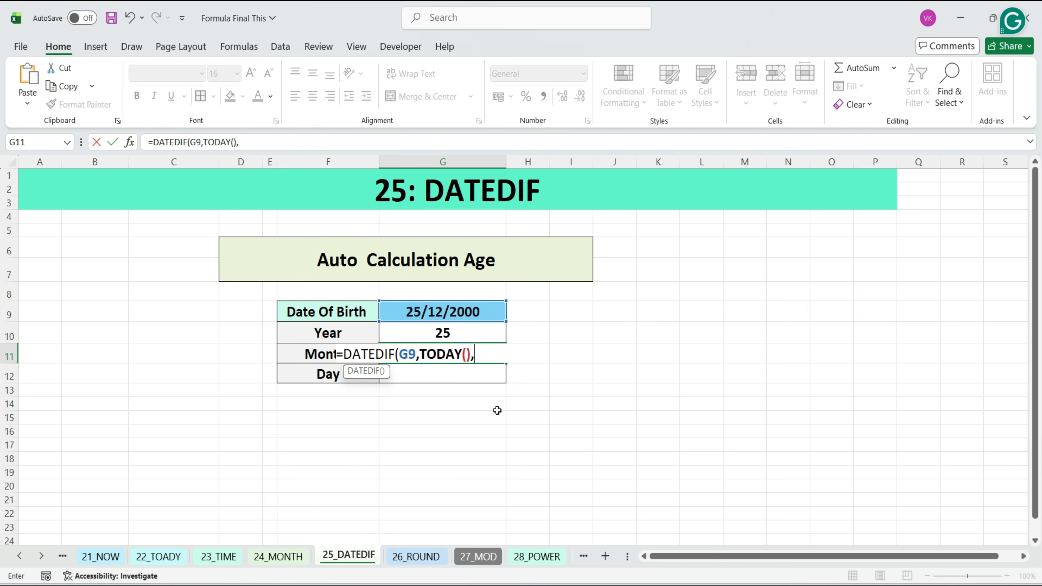
pyautogui.write('"Y')
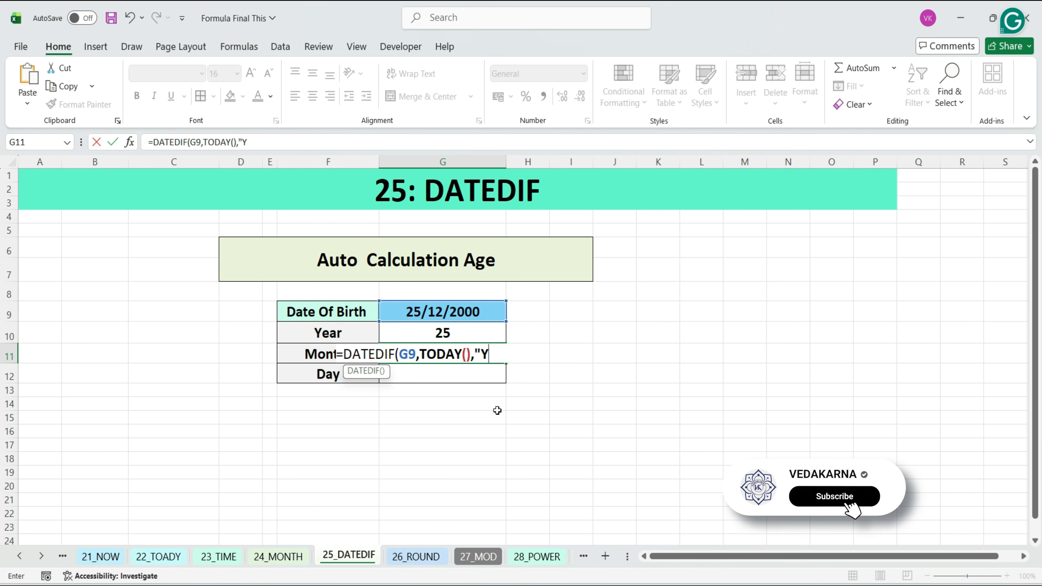
pyautogui.write('M")')
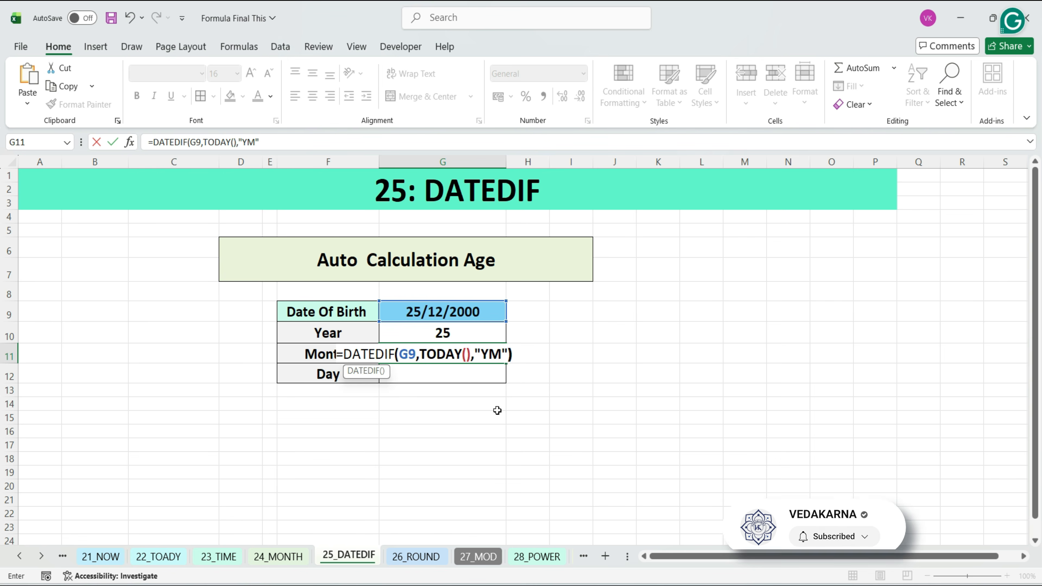
pyautogui.press('Return')
pyautogui.click(458, 354)
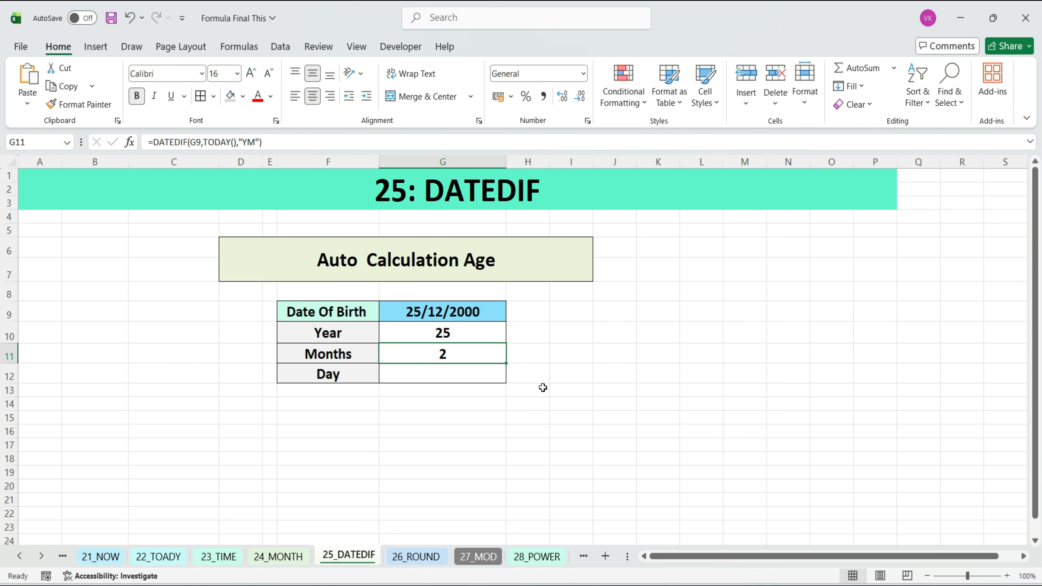
# Calculate the remaining days of the age in G12 with =DATEDIF(G9,TODAY(),"MD")
pyautogui.press('Down')
pyautogui.write('=DATEDIF(')
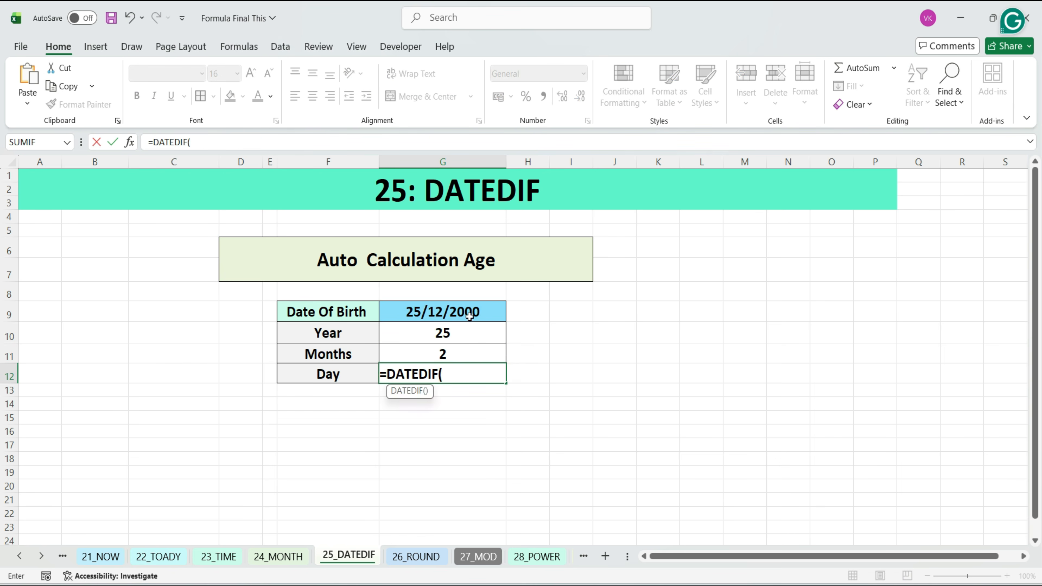
pyautogui.click(467, 309)
pyautogui.write(',TODAY(')
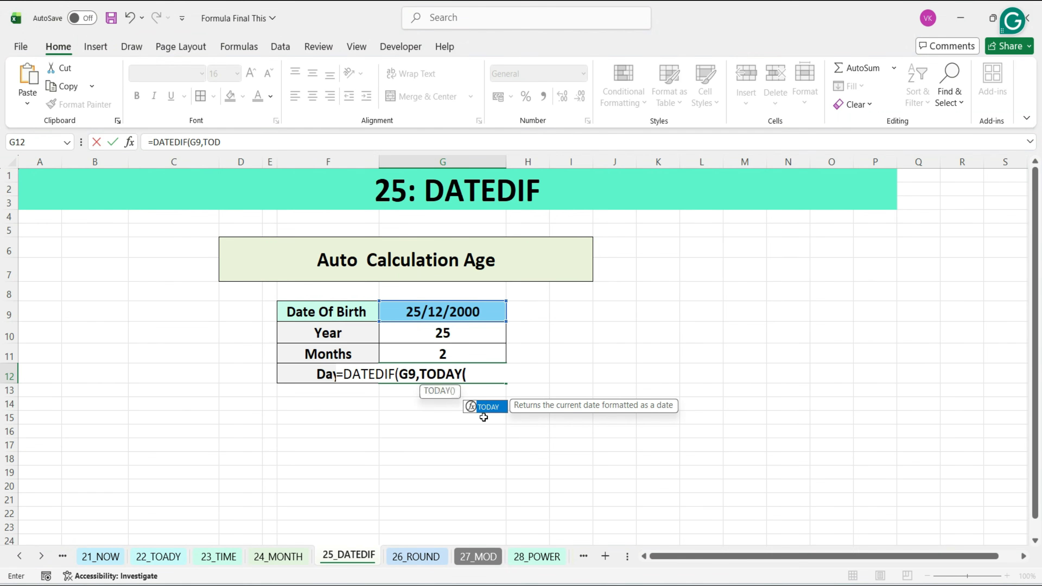
pyautogui.write('),"MD")')
pyautogui.press('Return')
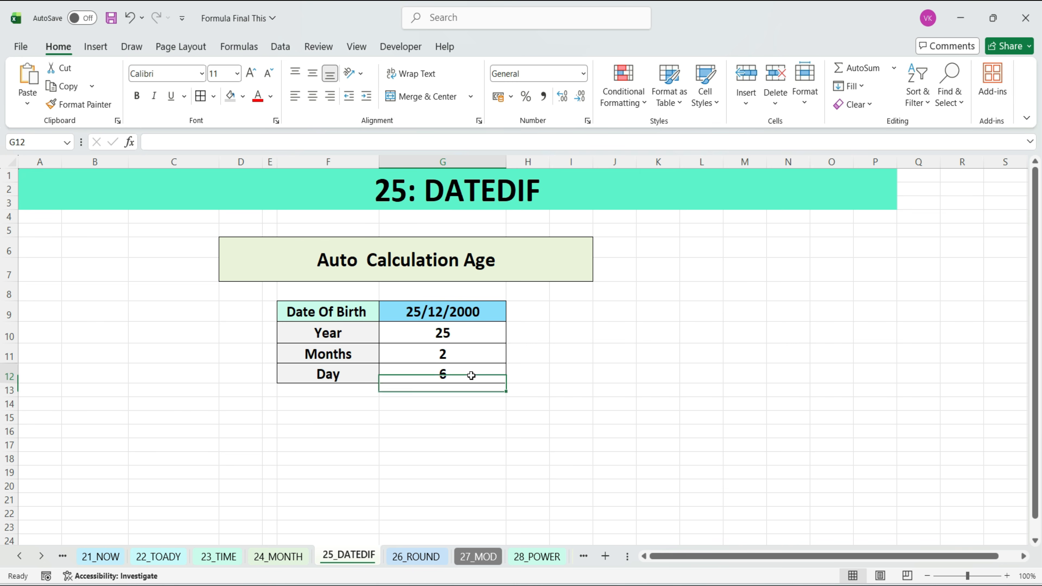
pyautogui.click(471, 375)
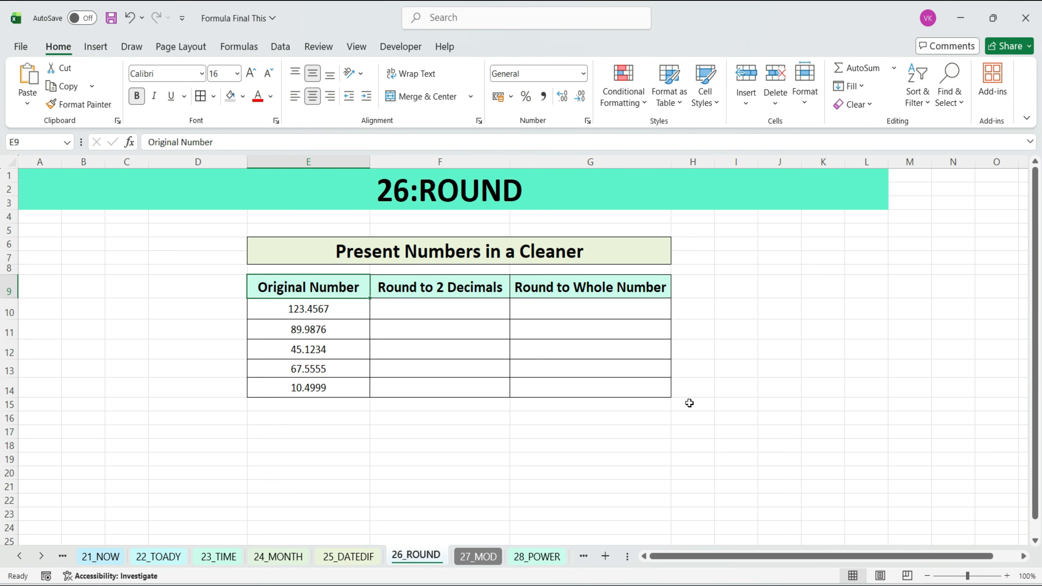
# On the 26_ROUND sheet, round the first original number to two decimals in F10 with =ROUND(E10,2)
pyautogui.click(318, 311)
pyautogui.click(310, 330)
pyautogui.click(309, 351)
pyautogui.click(309, 372)
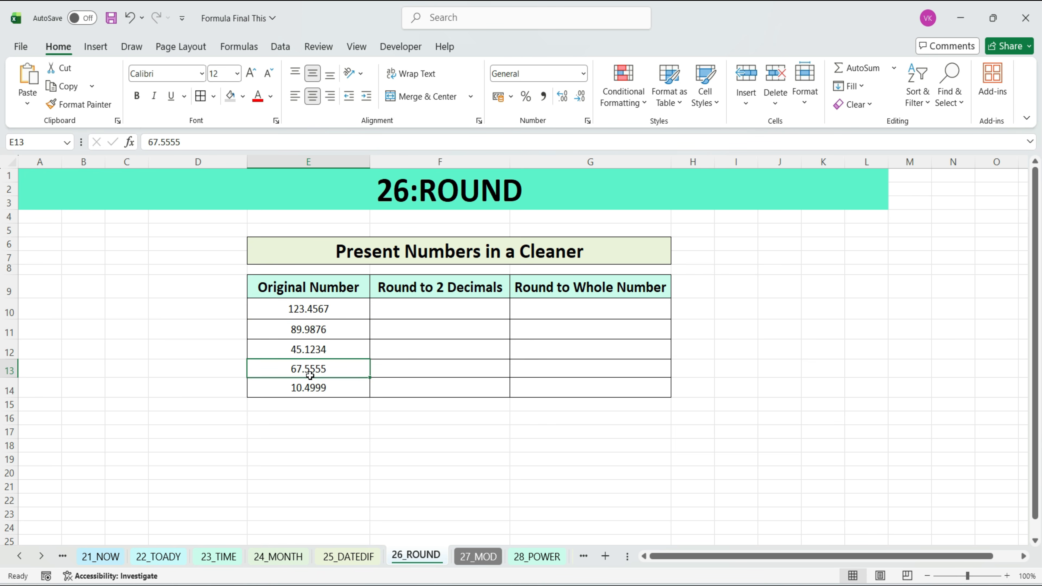
pyautogui.click(395, 309)
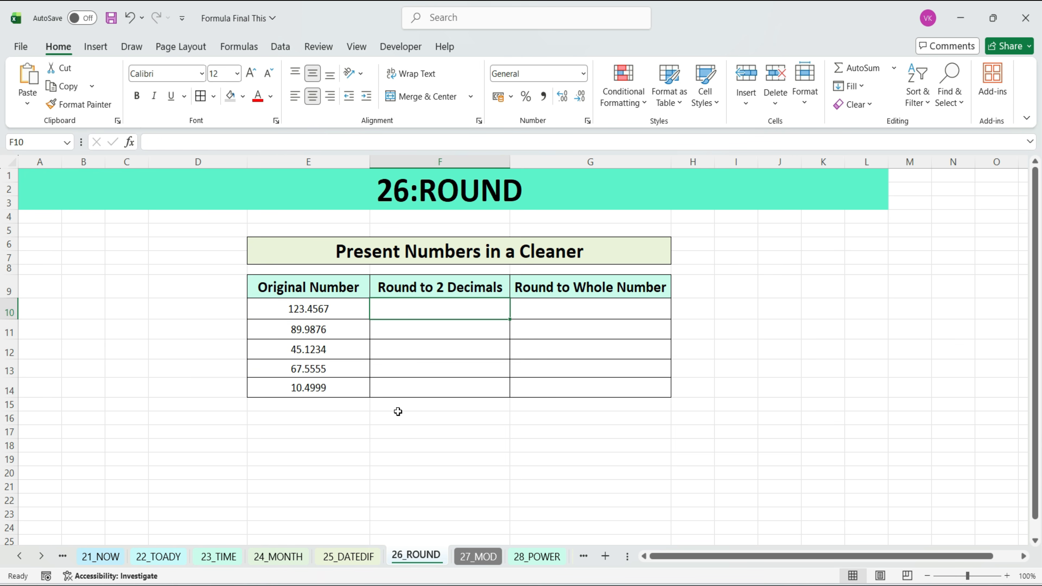
pyautogui.write('=ROUND(')
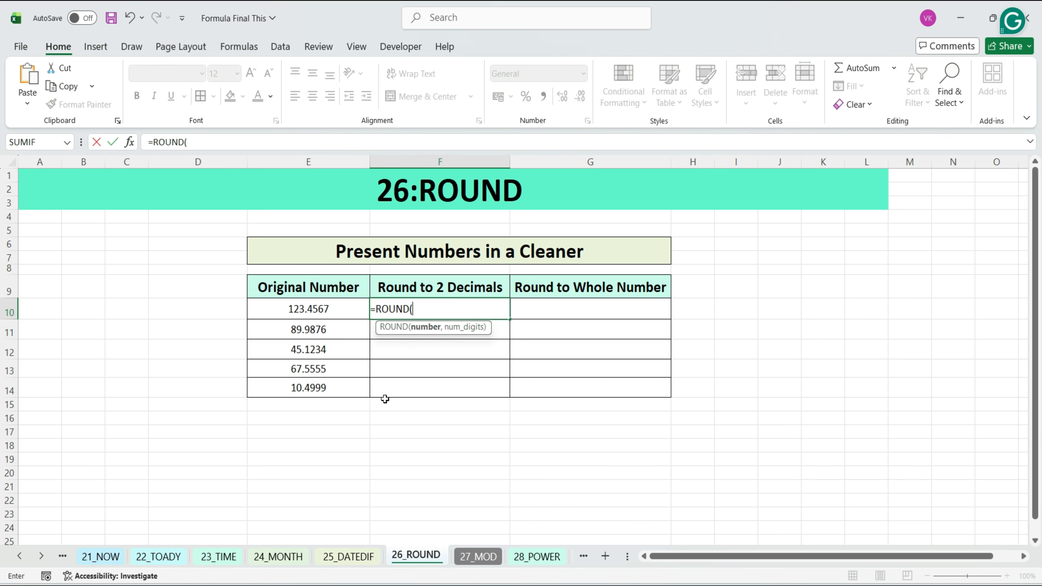
pyautogui.click(330, 311)
pyautogui.write(',2')
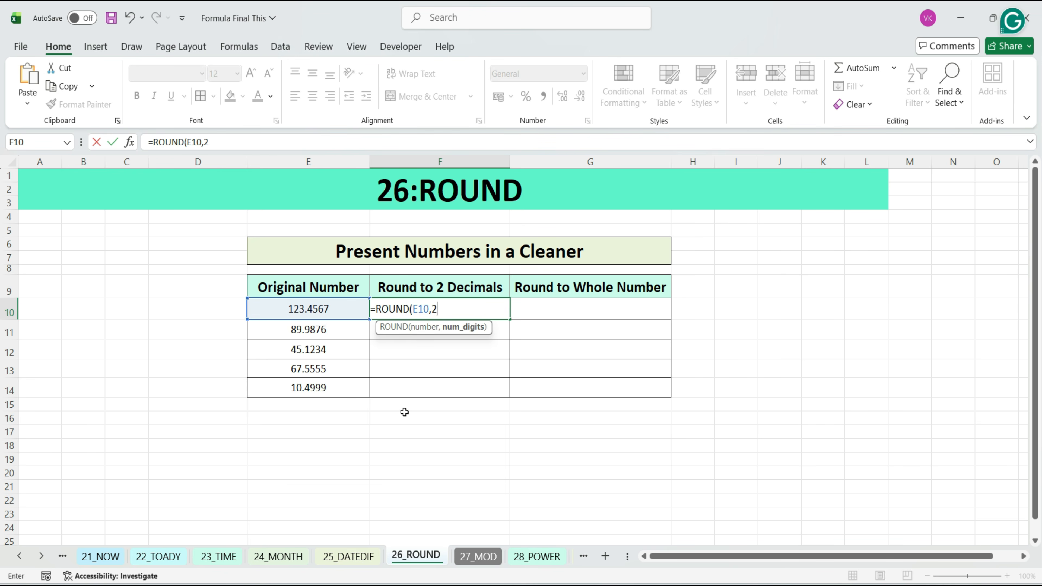
pyautogui.write(')')
pyautogui.press('Return')
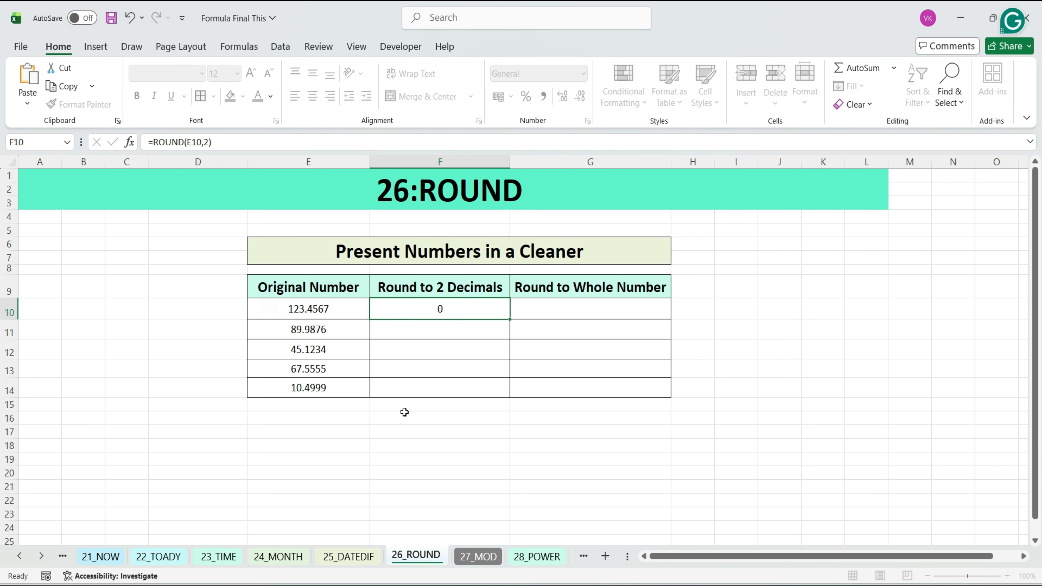
pyautogui.click(449, 311)
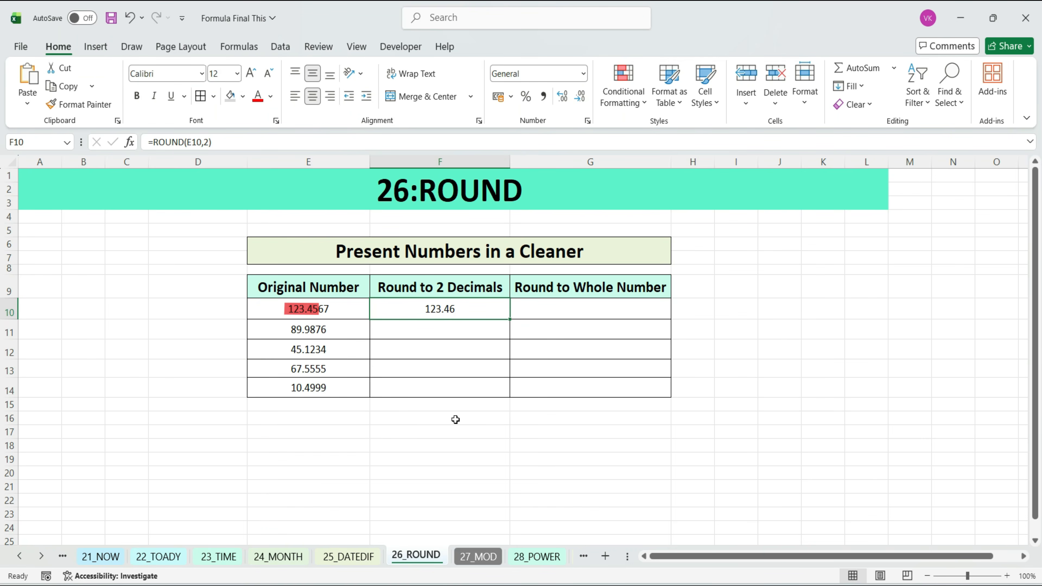
# Round the first original number to a whole number in G10 with =ROUND(E10,0)
pyautogui.press('Right')
pyautogui.write('=ROUND(')
pyautogui.click(326, 312)
pyautogui.write(',')
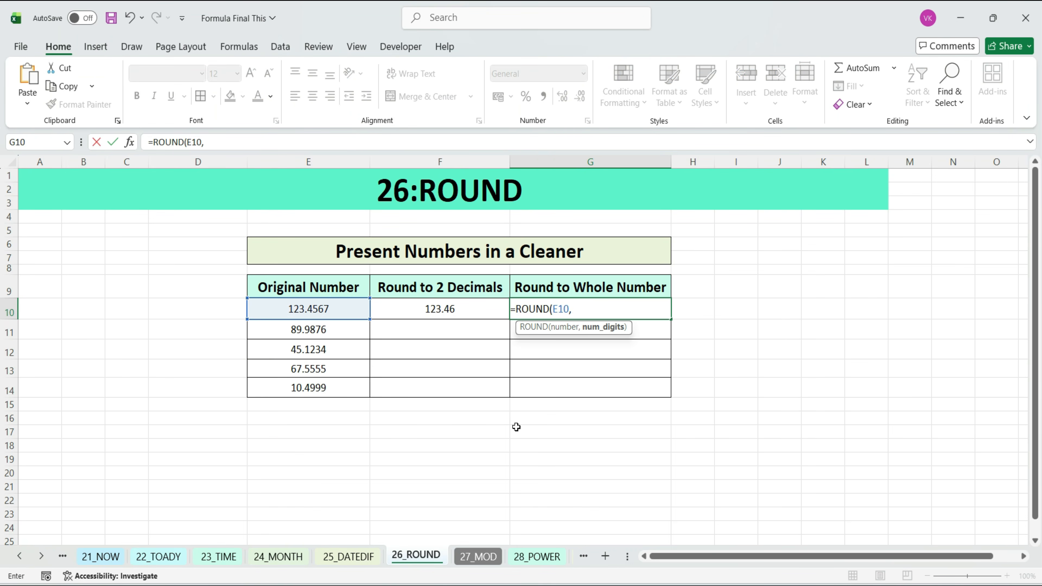
pyautogui.write('0)')
pyautogui.press('Return')
pyautogui.click(553, 311)
pyautogui.moveTo(307, 312); pyautogui.dragTo(454, 310)
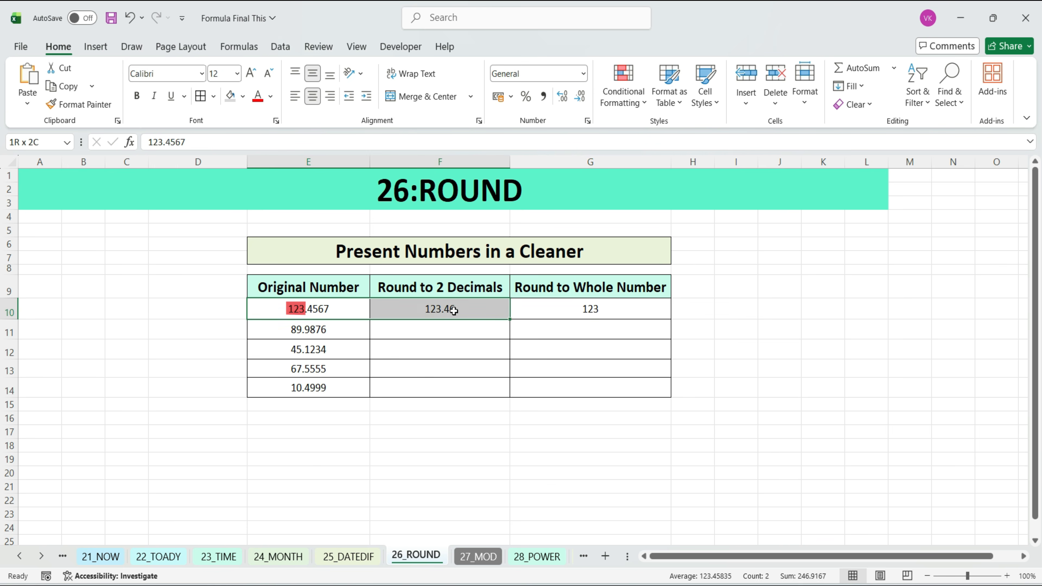
# Change the formula in G10 to round to one decimal: =ROUND(E10,1)
pyautogui.doubleClick(578, 310)
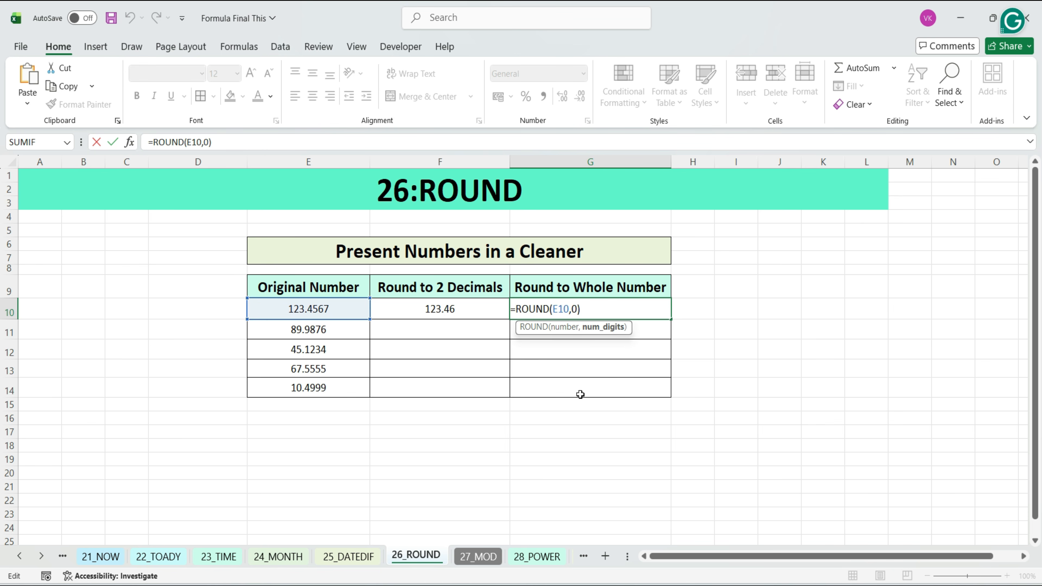
pyautogui.press('BackSpace')
pyautogui.write('1')
pyautogui.press('Return')
# Fill both ROUND formulas from F10:G10 down through row 14
pyautogui.click(467, 305)
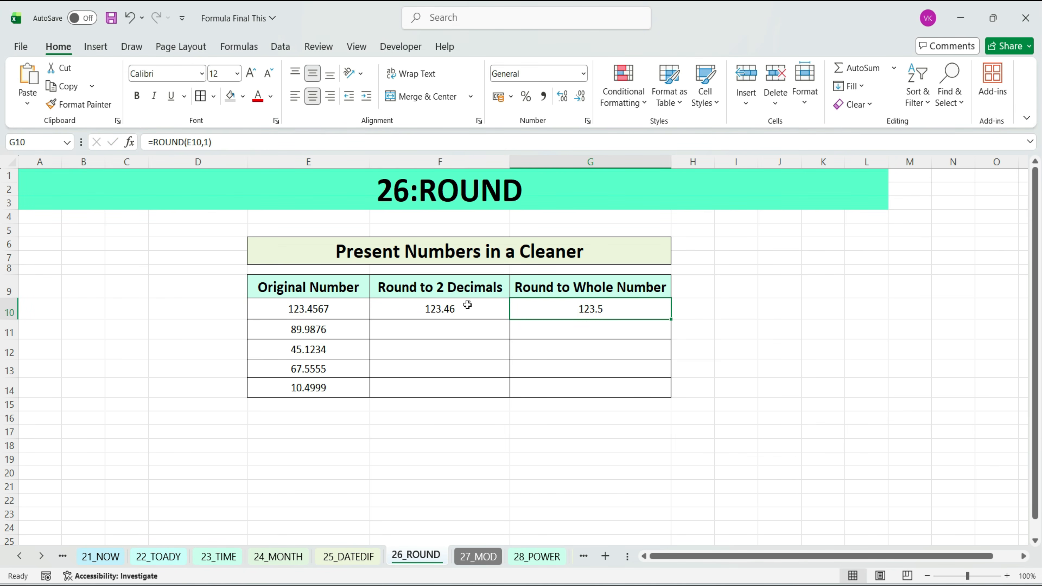
pyautogui.moveTo(496, 312); pyautogui.dragTo(557, 390)
pyautogui.hotkey('ctrl', 'd')
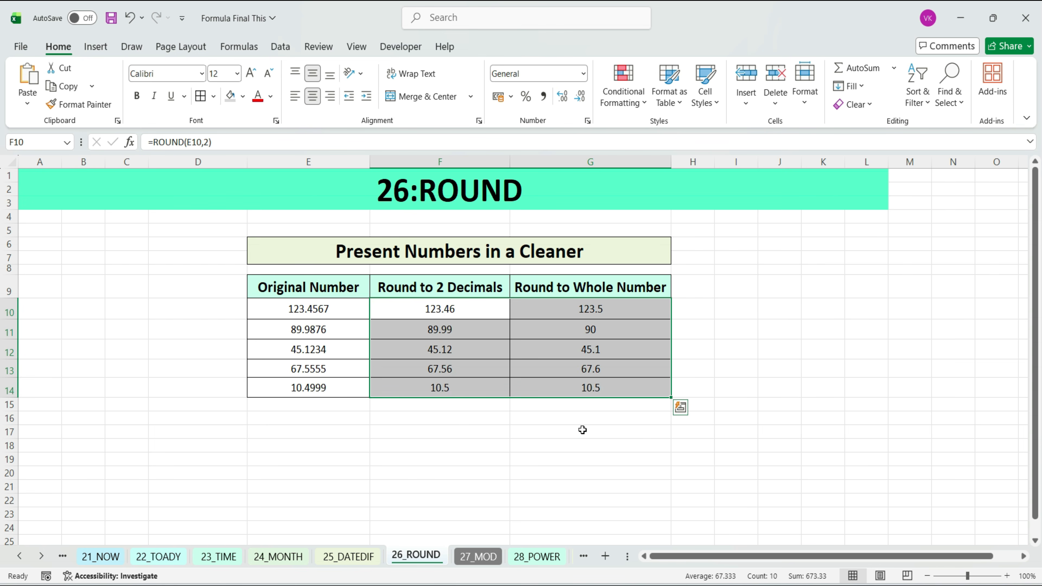
pyautogui.click(593, 421)
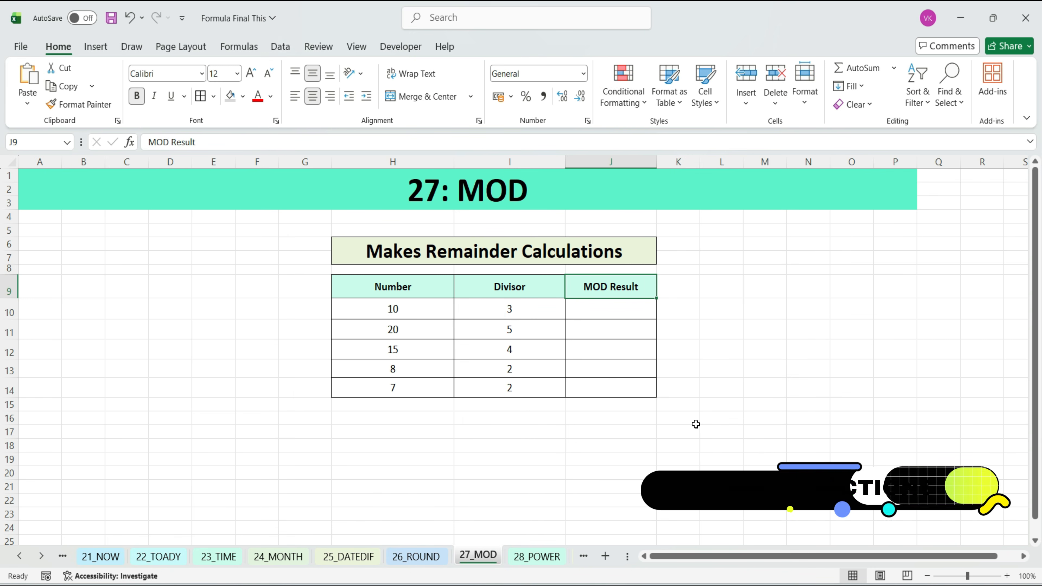
# On the 27_MOD sheet, calculate the remainder for the first number in J10 with =MOD(H10,I10)
pyautogui.click(417, 289)
pyautogui.click(508, 287)
pyautogui.click(592, 289)
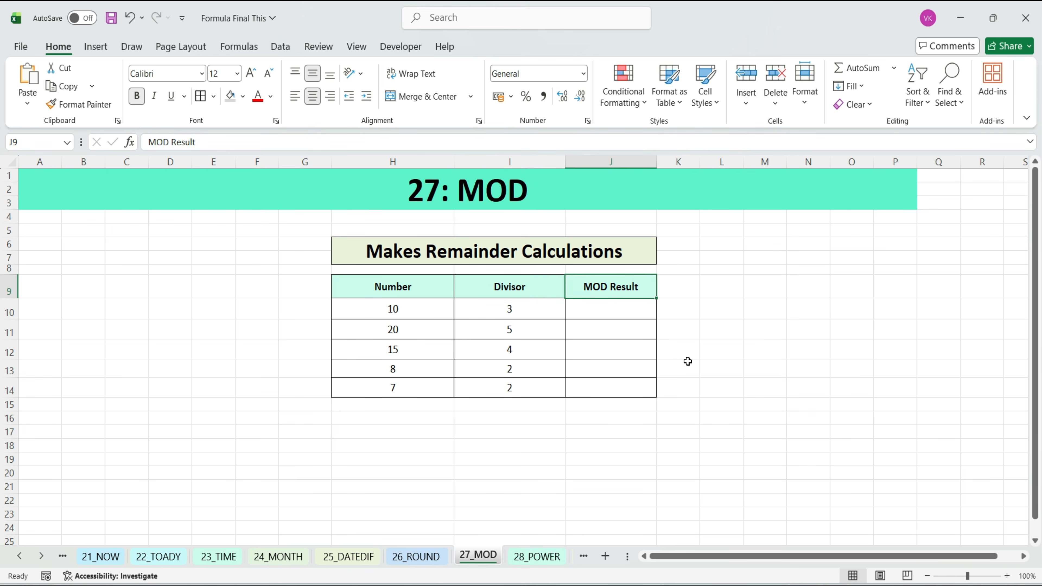
pyautogui.click(622, 308)
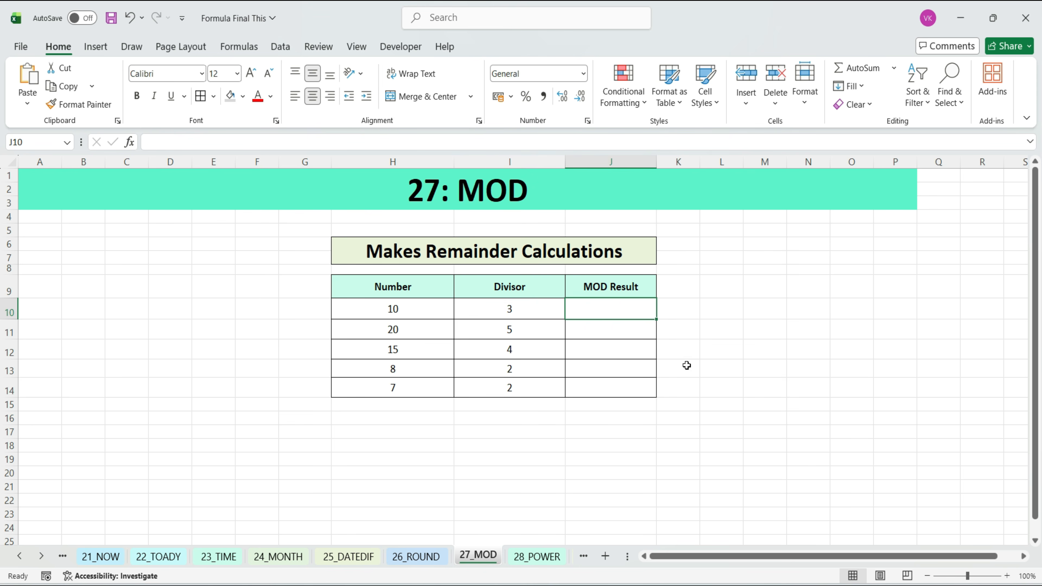
pyautogui.write('=MOD')
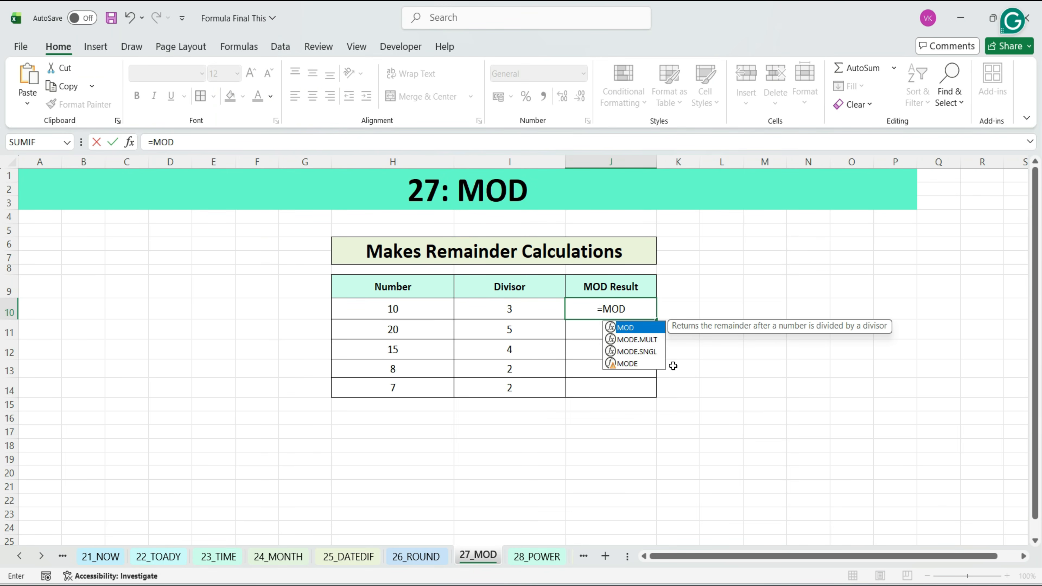
pyautogui.doubleClick(641, 328)
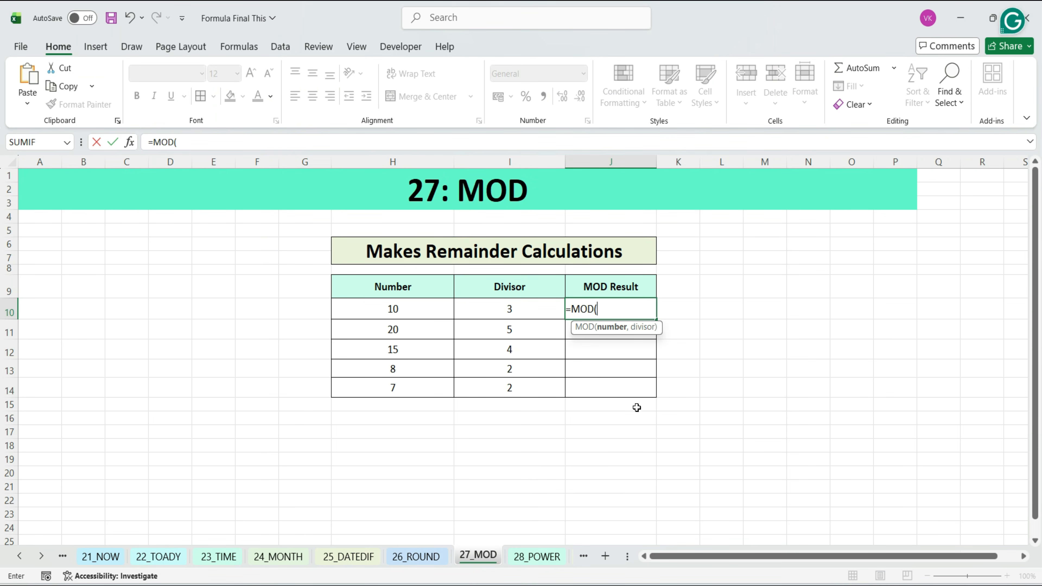
pyautogui.click(398, 309)
pyautogui.write(',')
pyautogui.click(495, 317)
pyautogui.write(')')
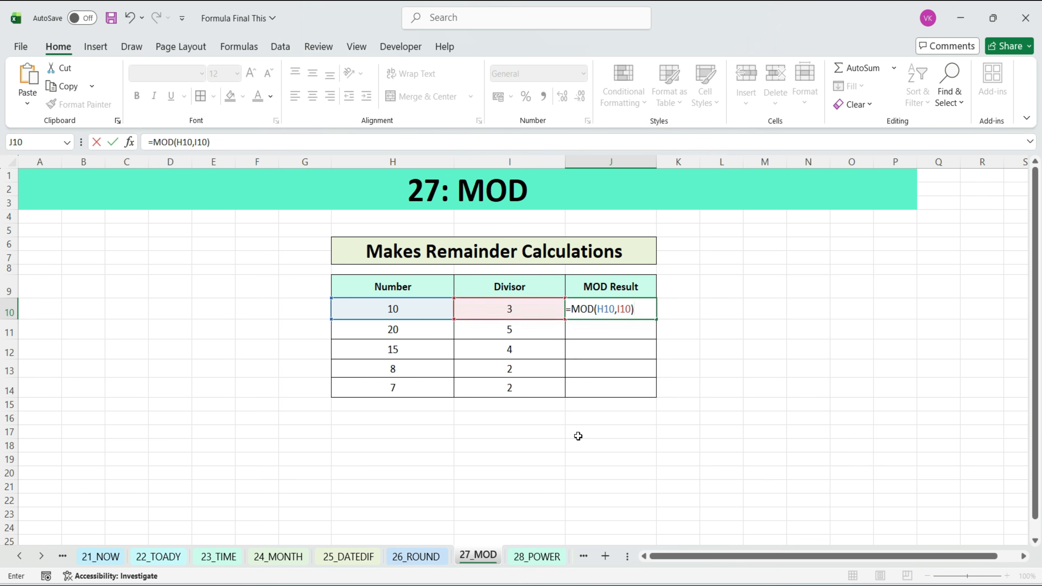
pyautogui.press('Return')
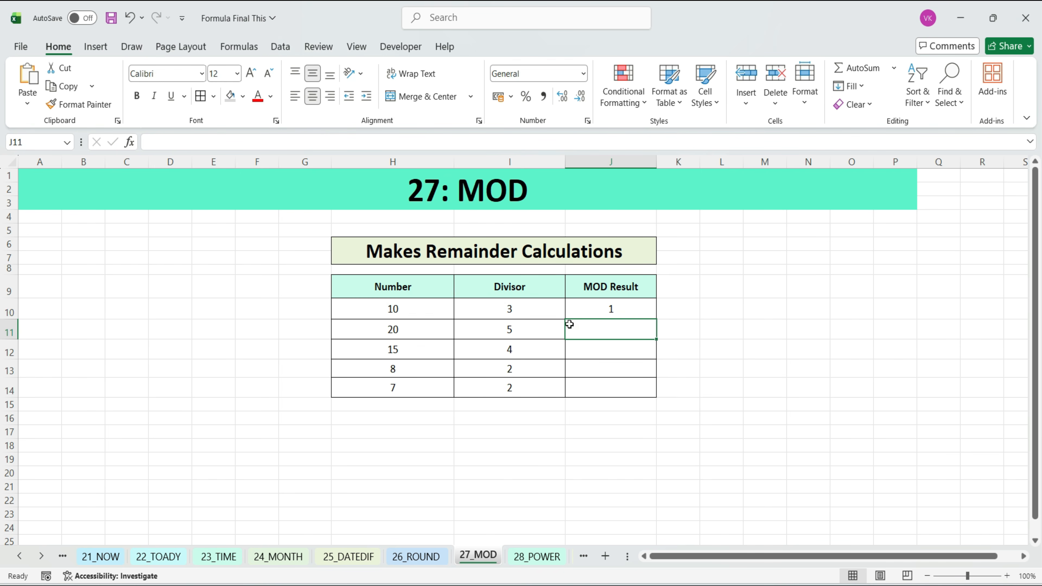
pyautogui.click(581, 311)
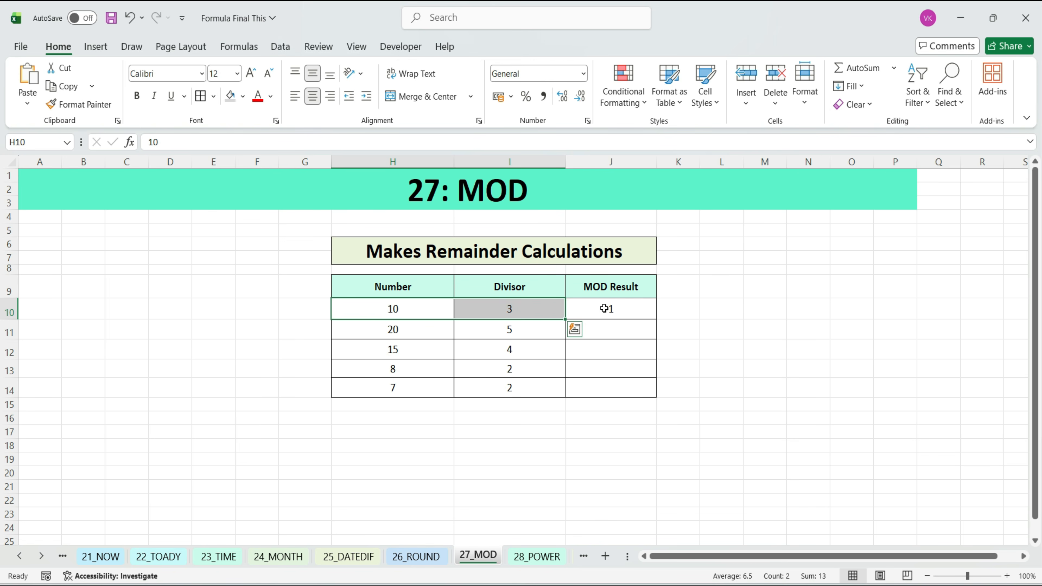
# Calculate the remainder for the second number in J11 with =MOD(H11,I11)
pyautogui.click(611, 329)
pyautogui.write('=MOD(')
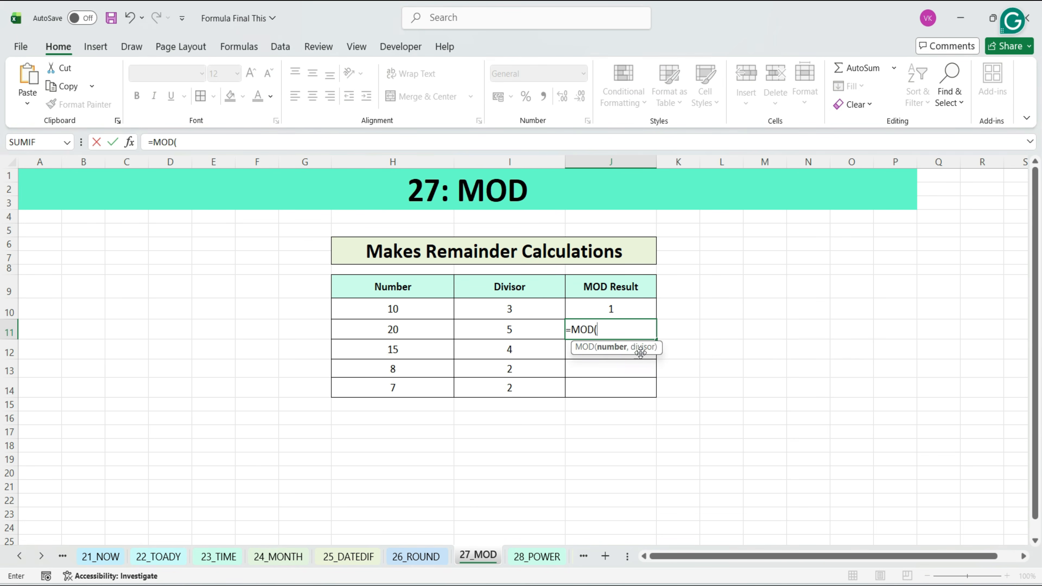
pyautogui.click(409, 330)
pyautogui.write(',')
pyautogui.press('Left')
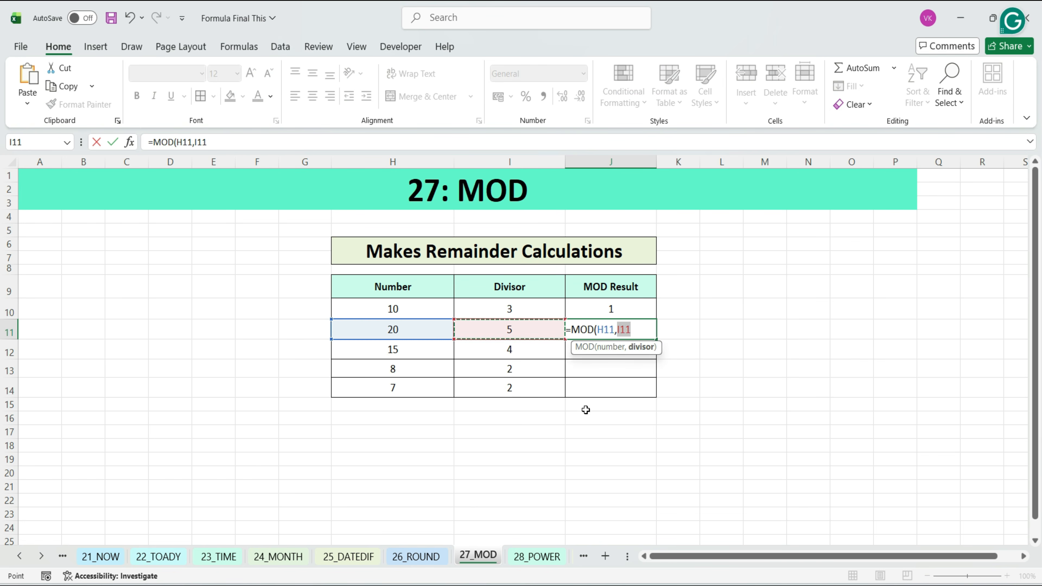
pyautogui.write(')')
pyautogui.press('Return')
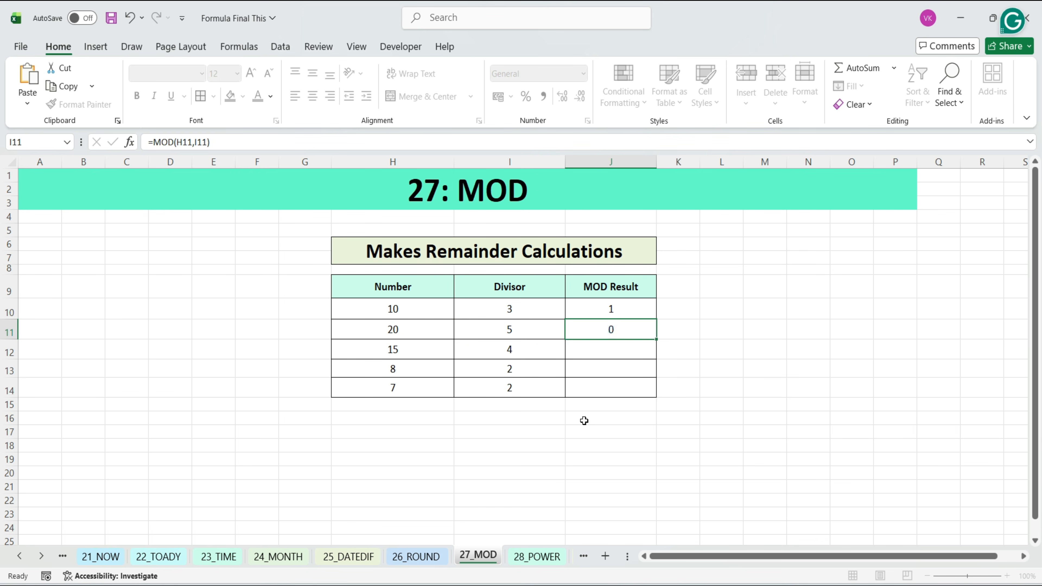
pyautogui.click(603, 331)
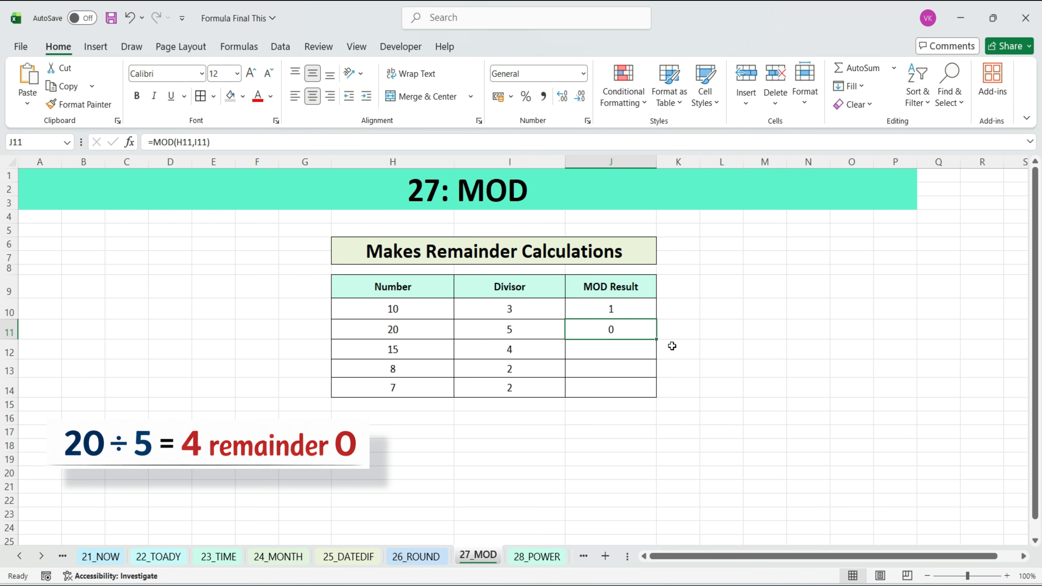
# Fill the MOD formula from J10 down through J14
pyautogui.moveTo(635, 308); pyautogui.dragTo(630, 381)
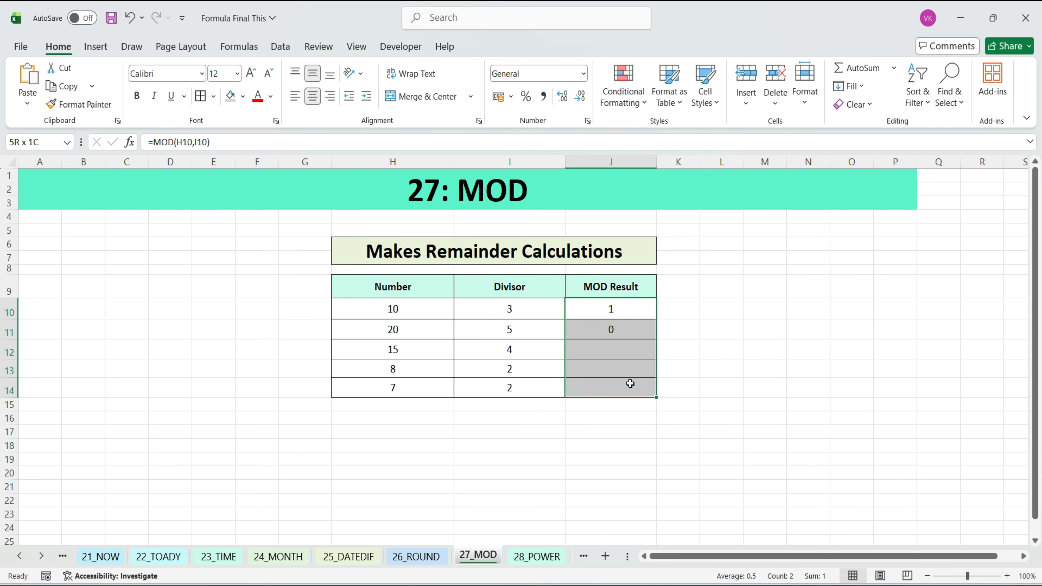
pyautogui.hotkey('ctrl', 'd')
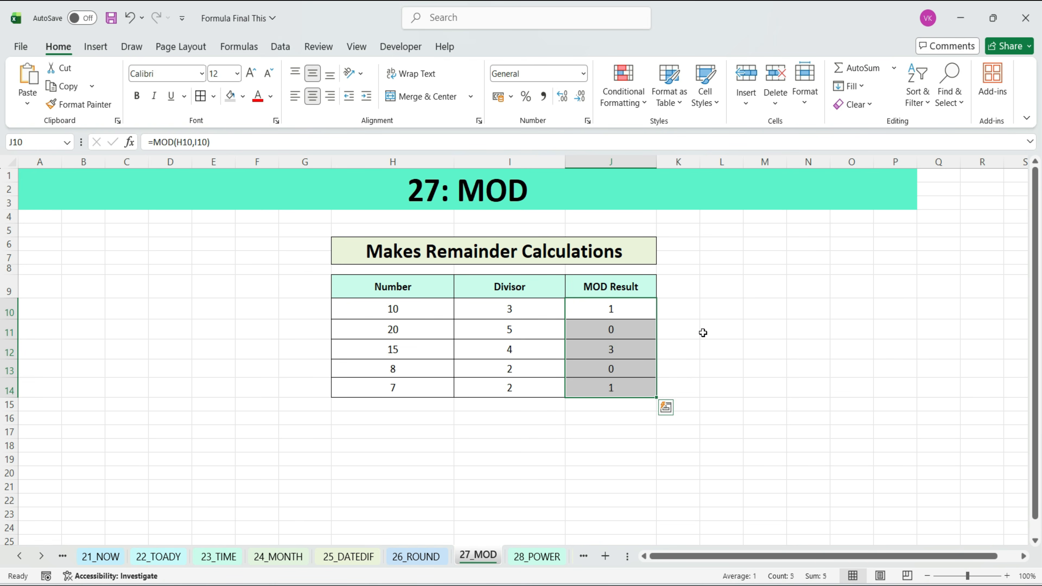
pyautogui.click(706, 326)
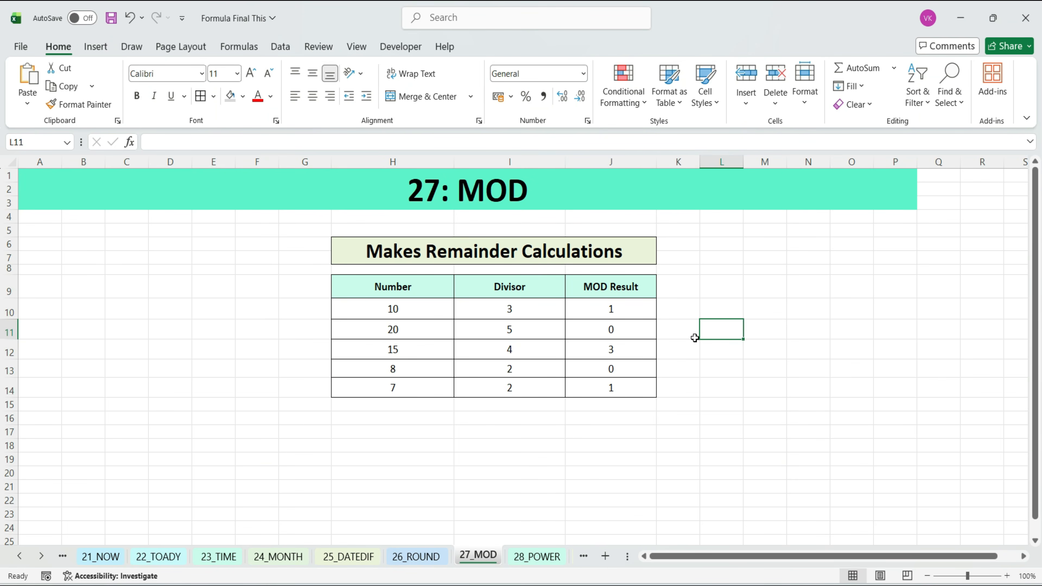
pyautogui.click(641, 283)
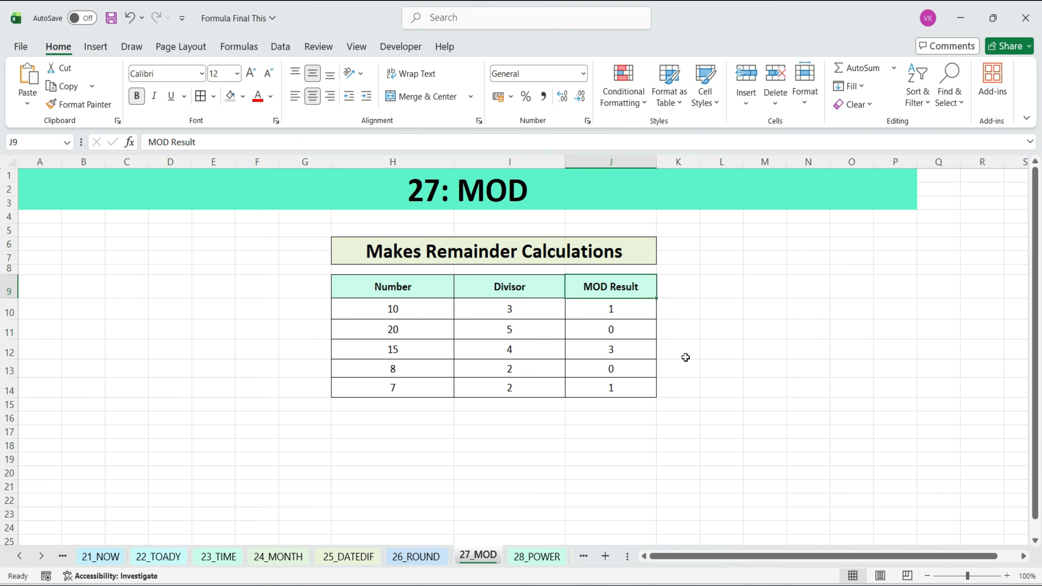
# On the 28_POWER sheet, raise the first number to its power in I10 with =POWER(G10,H10)
pyautogui.hotkey('ctrl', 'pagedown')
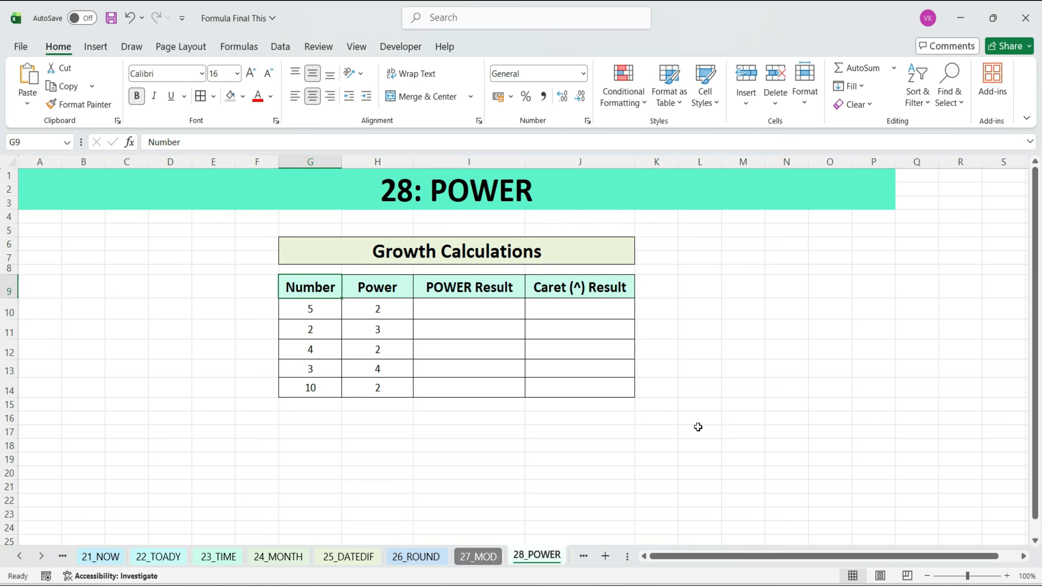
pyautogui.click(478, 312)
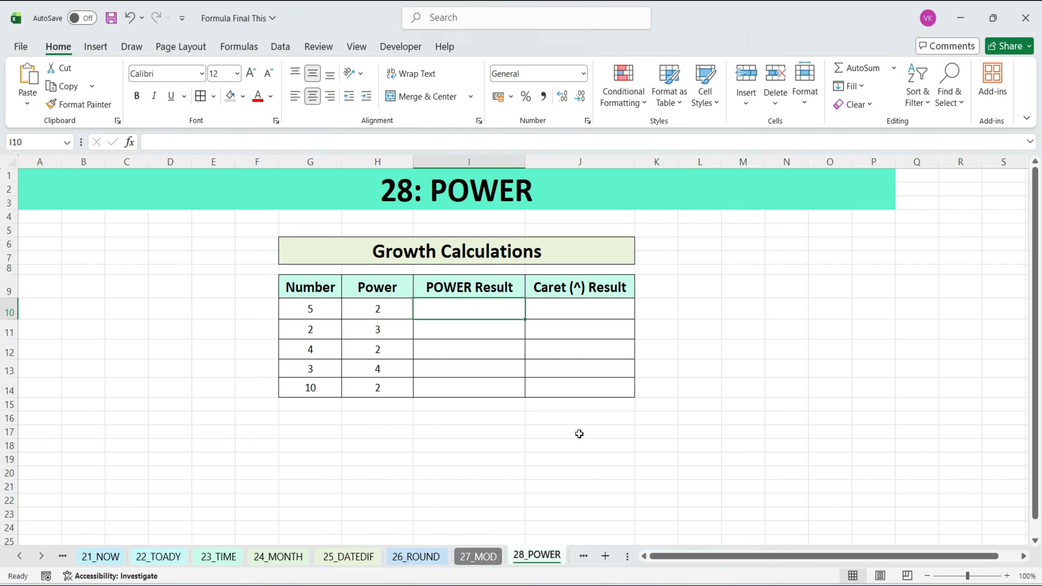
pyautogui.write('=POWER(')
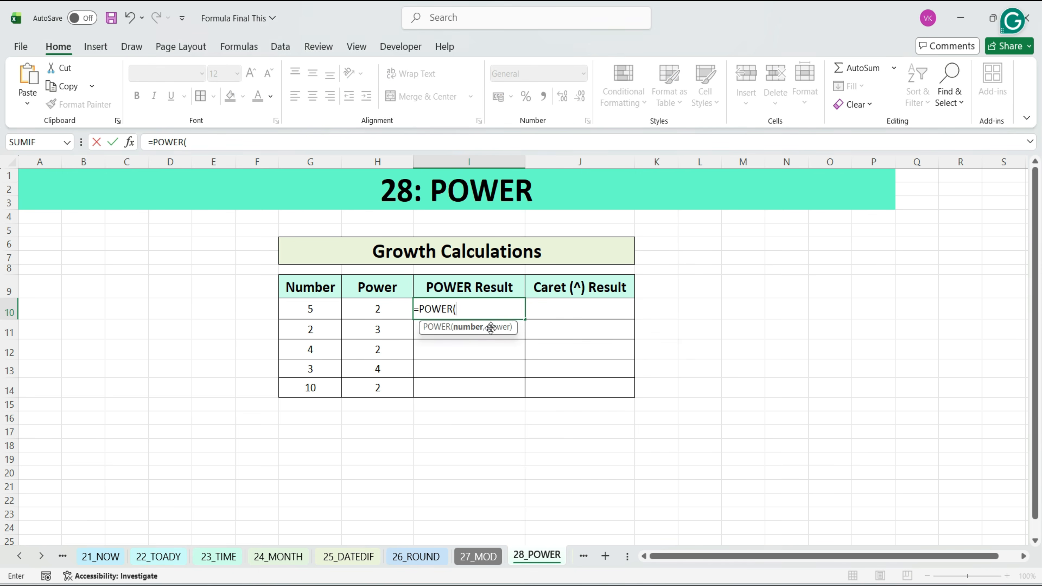
pyautogui.click(311, 308)
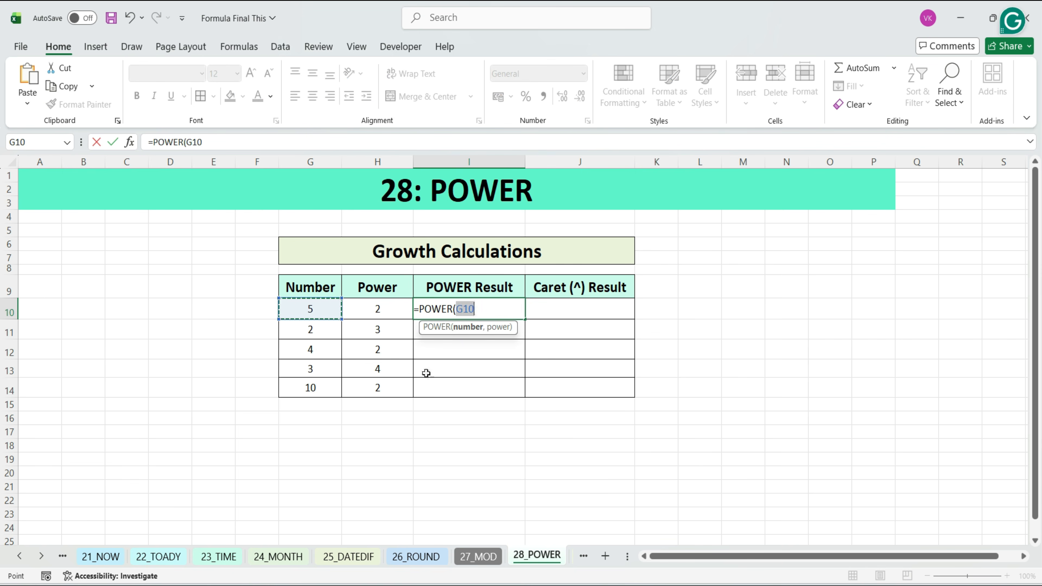
pyautogui.write(',')
pyautogui.press('Left')
pyautogui.write(')')
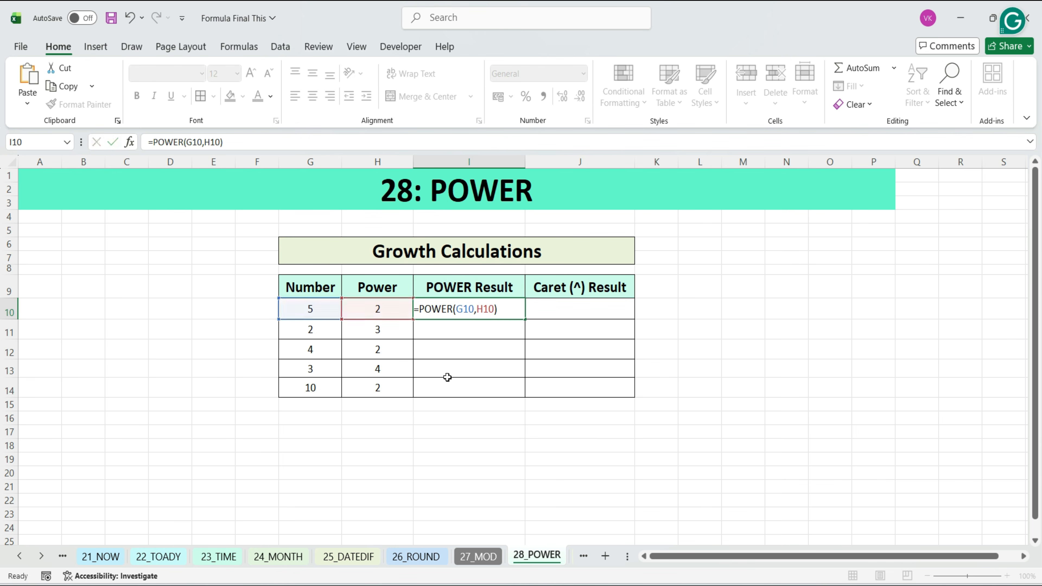
pyautogui.press('Return')
pyautogui.click(491, 308)
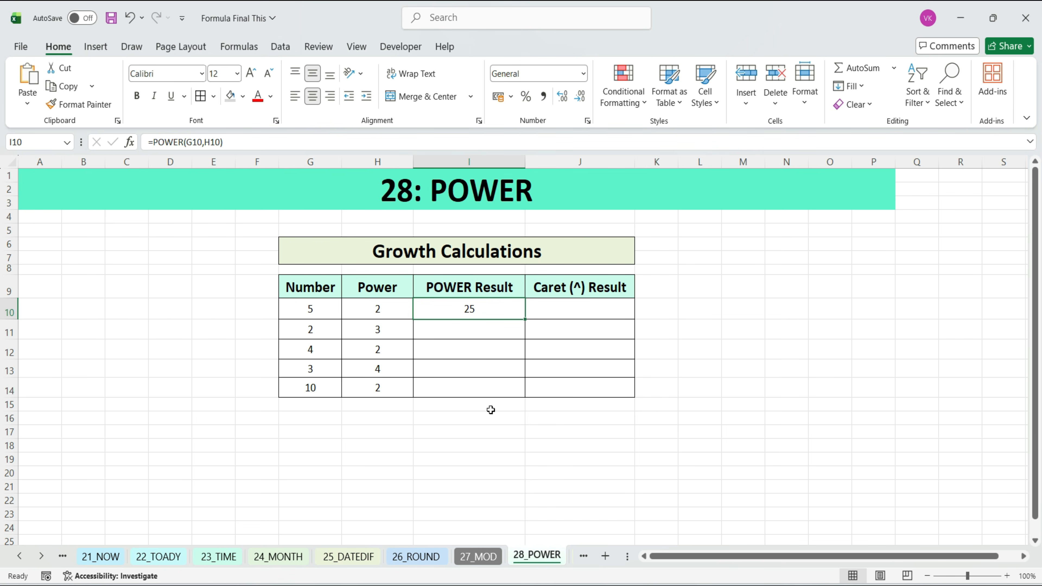
# Raise the second number to its power in I11 with =POWER(G11,H11)
pyautogui.click(457, 331)
pyautogui.write('=POWER(')
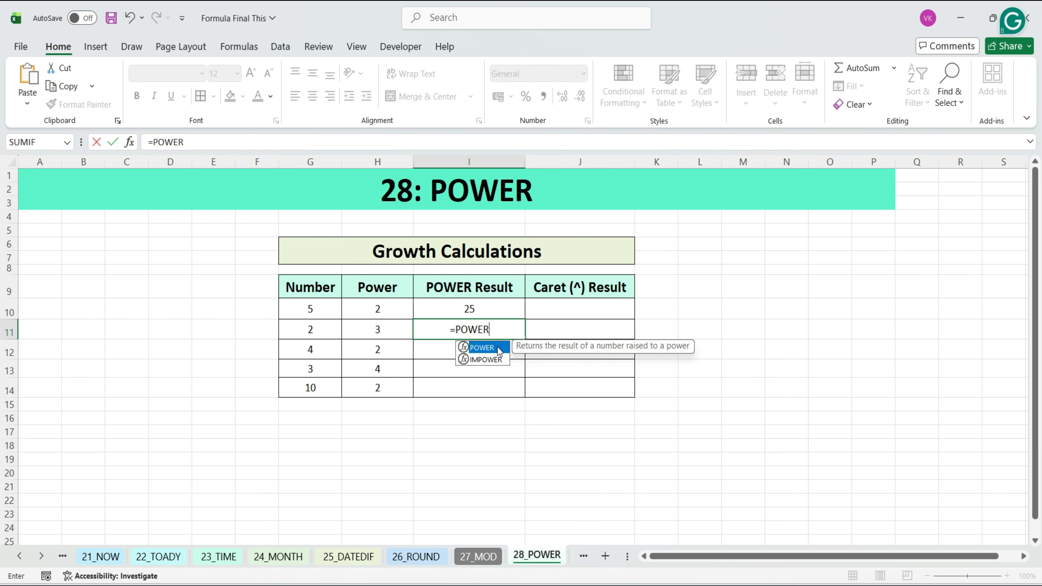
pyautogui.click(320, 326)
pyautogui.write(',')
pyautogui.press('Left')
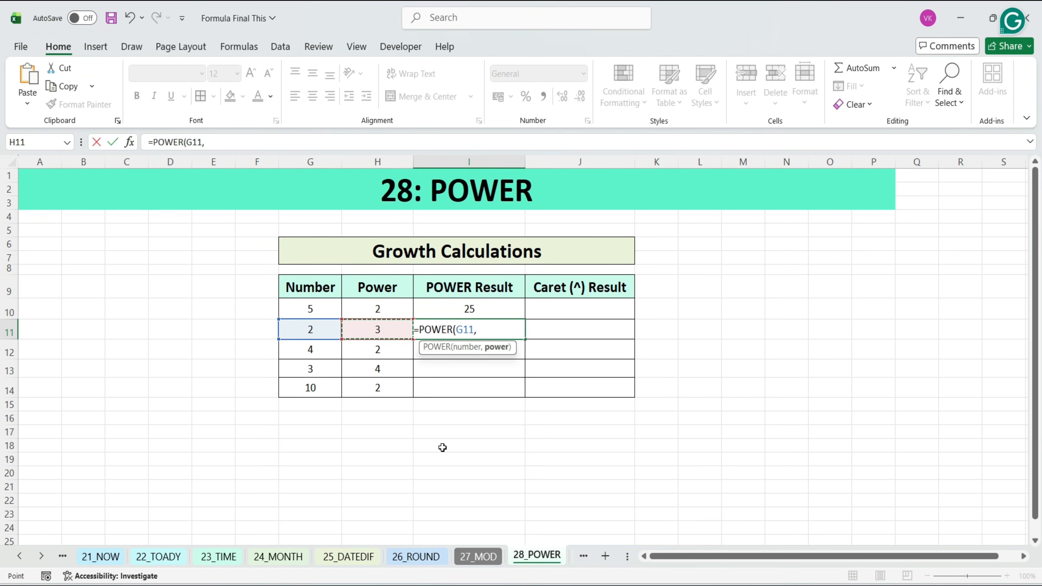
pyautogui.write(')')
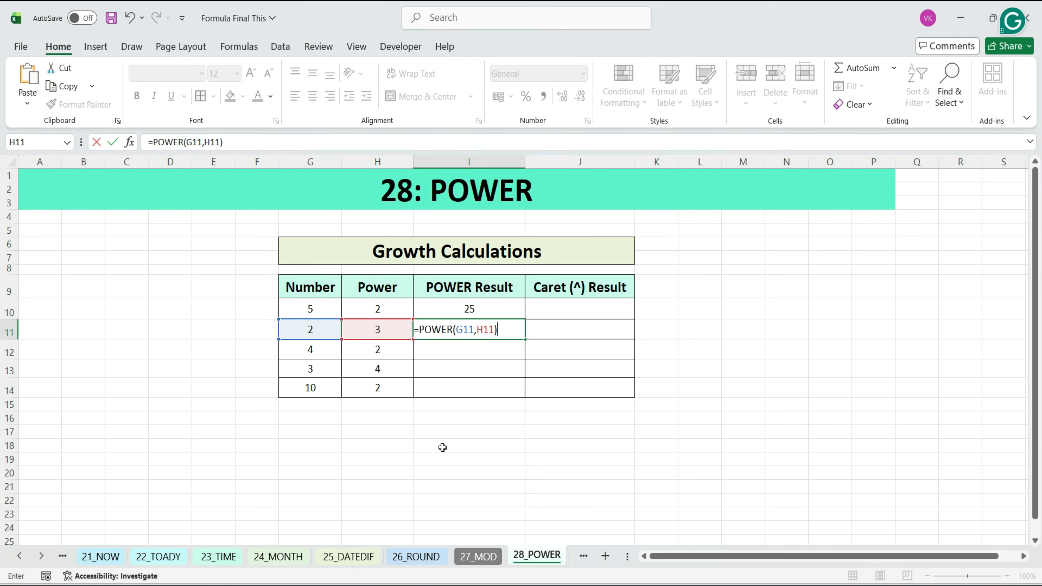
pyautogui.press('Return')
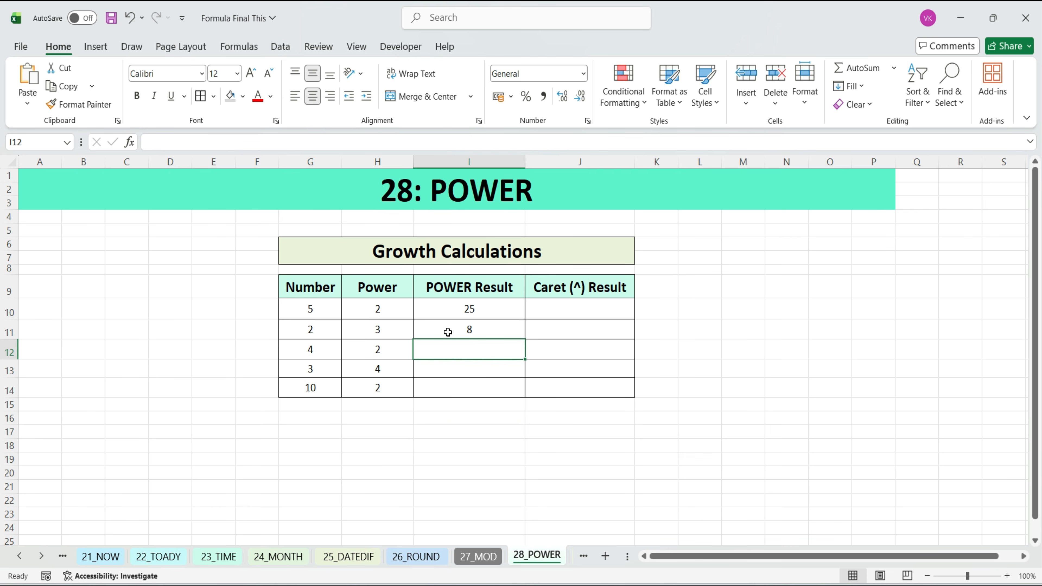
pyautogui.click(447, 332)
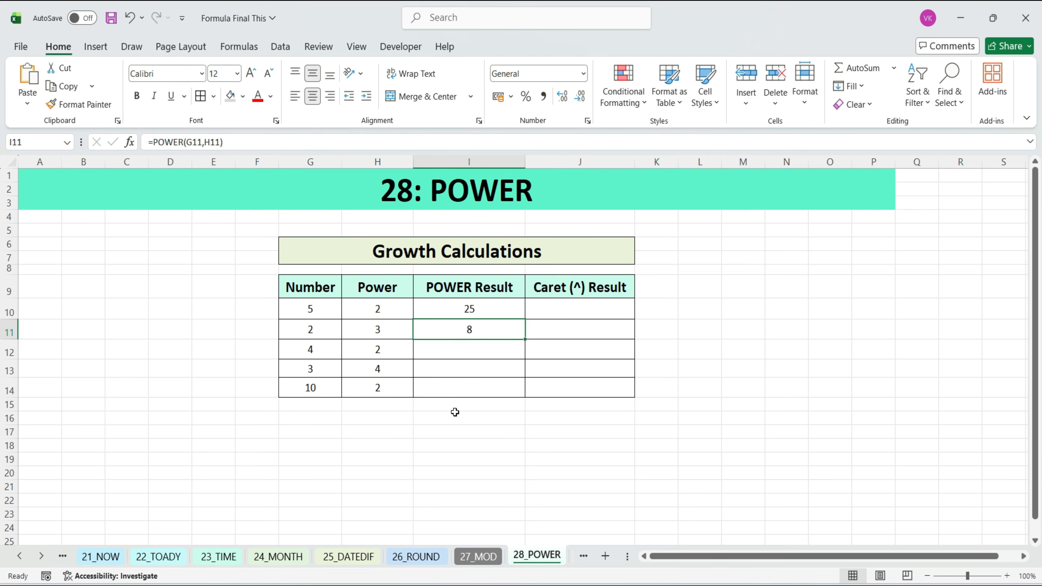
# Calculate the first caret result in J10 with =G10^H10
pyautogui.click(551, 310)
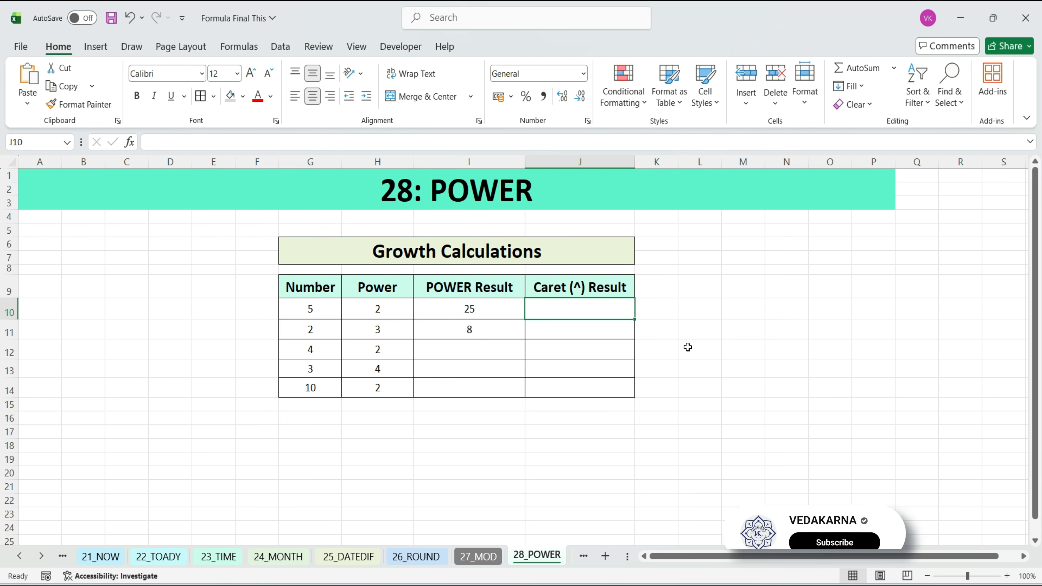
pyautogui.write('=')
pyautogui.click(321, 310)
pyautogui.write('^')
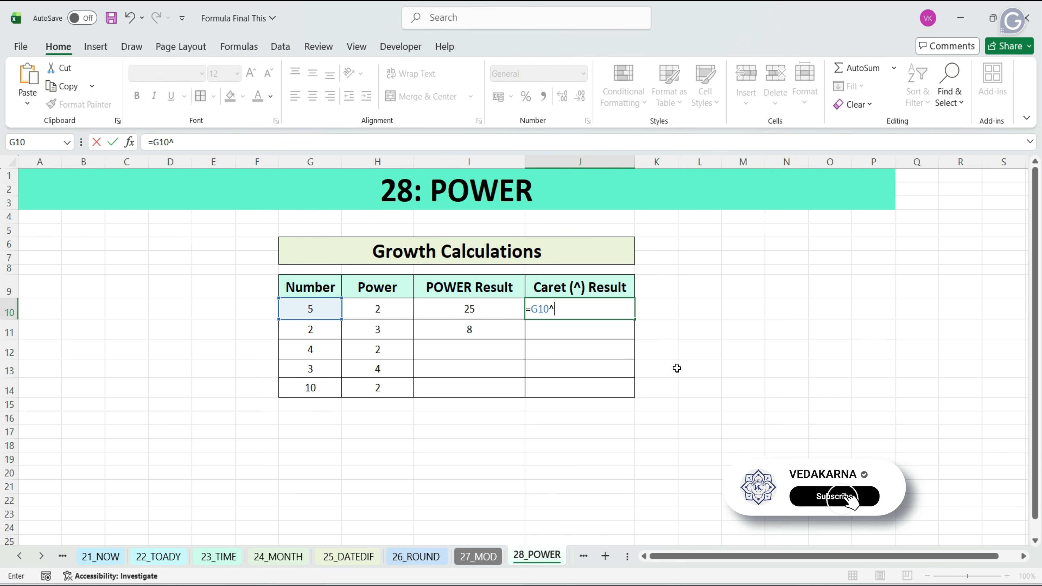
pyautogui.click(388, 306)
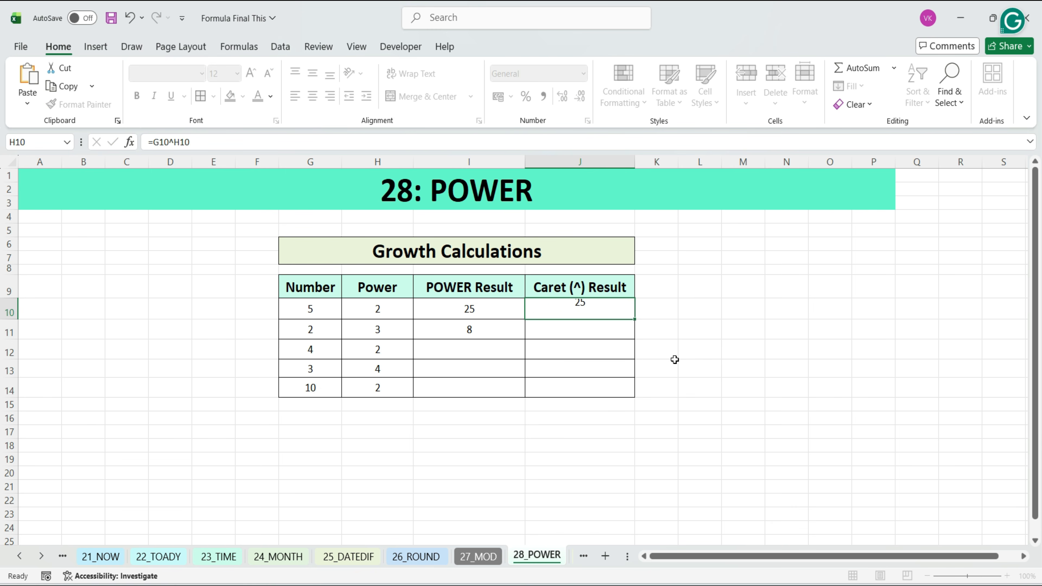
pyautogui.press('Return')
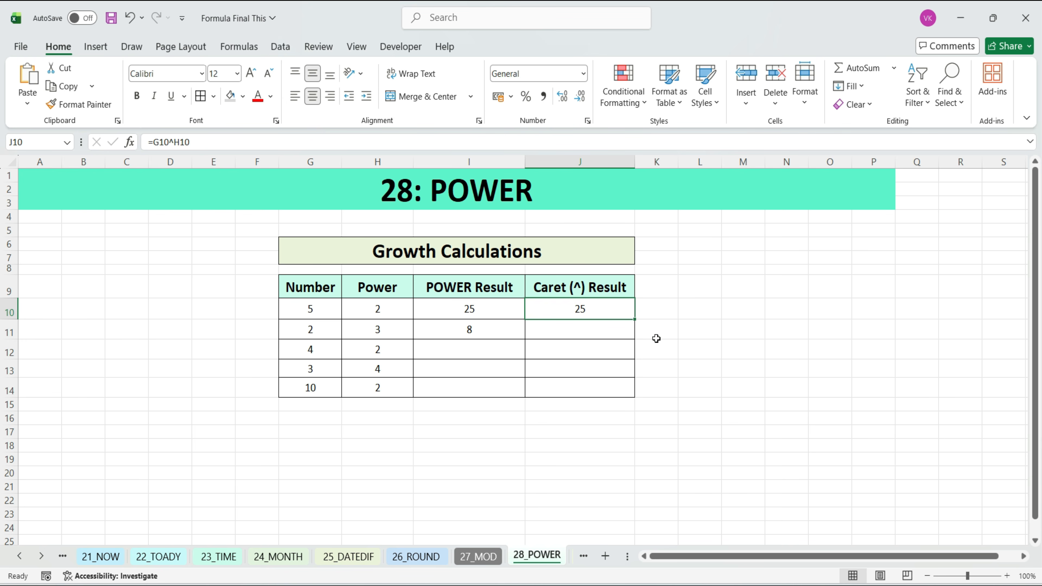
# Fill the POWER and caret formulas in I10:J10 down through row 14
pyautogui.moveTo(466, 312); pyautogui.dragTo(621, 384)
pyautogui.hotkey('ctrl', 'd')
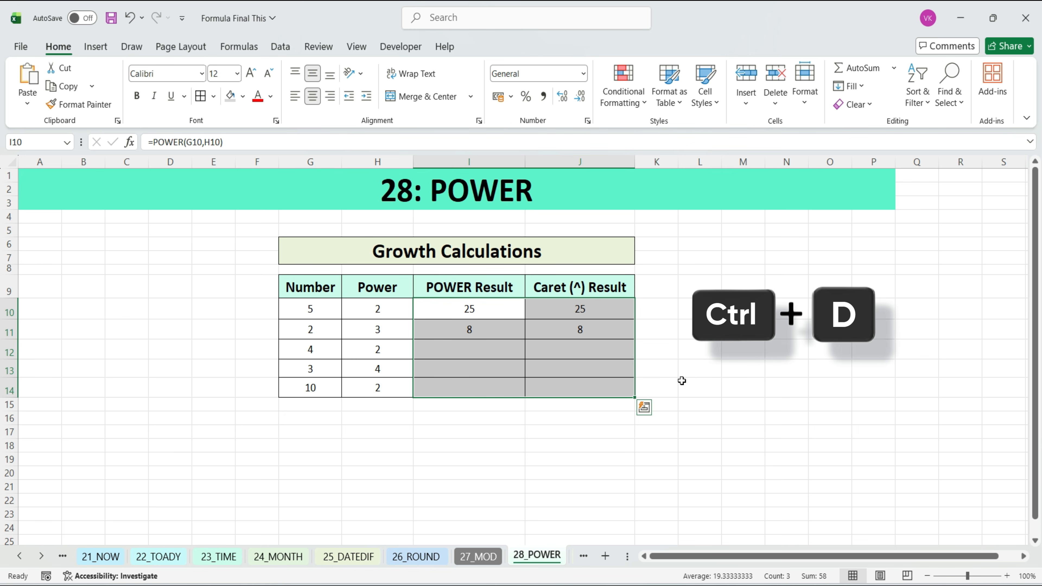
pyautogui.click(577, 283)
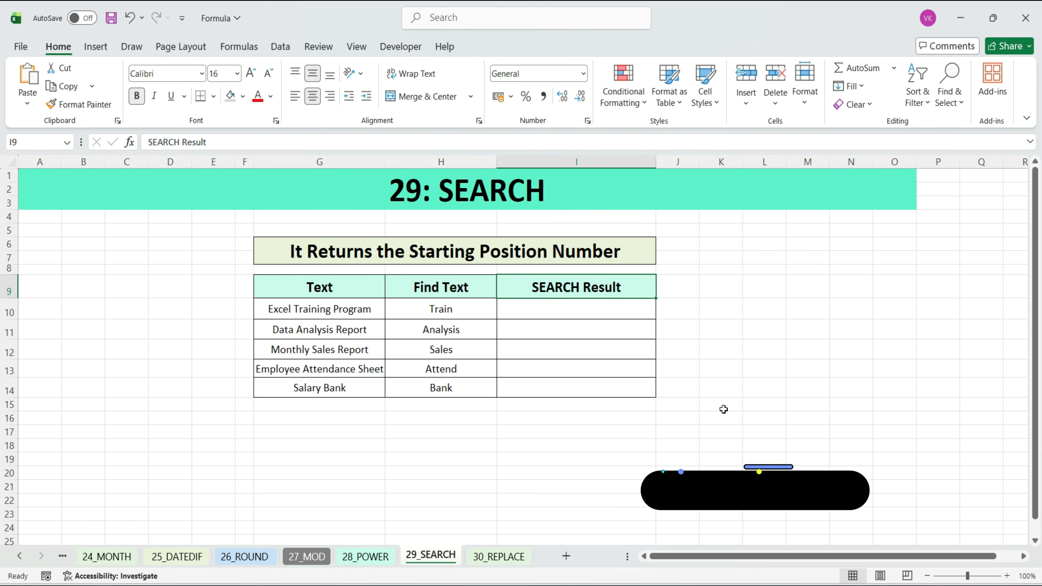
pyautogui.click(328, 291)
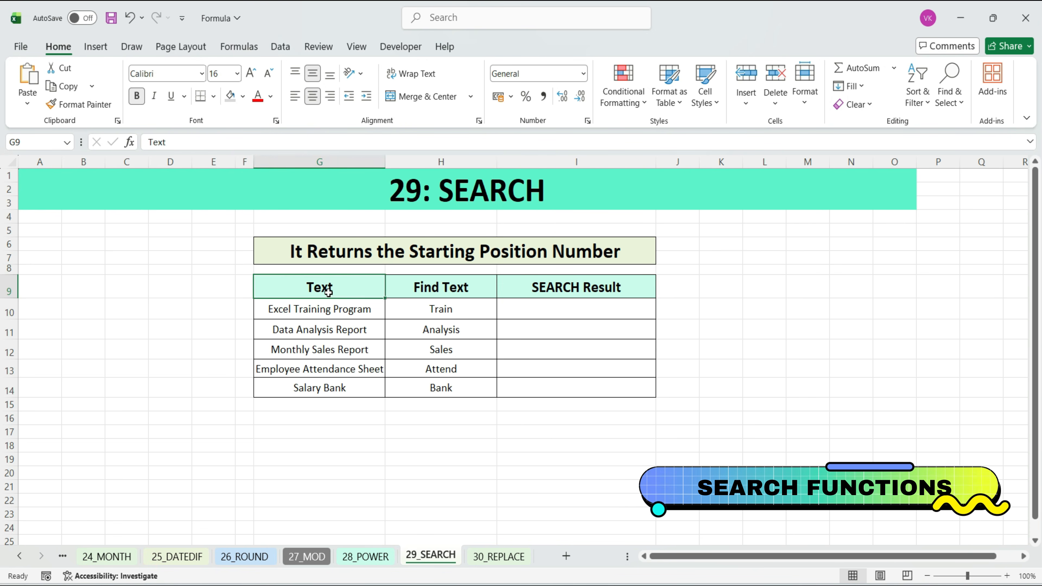
pyautogui.click(409, 288)
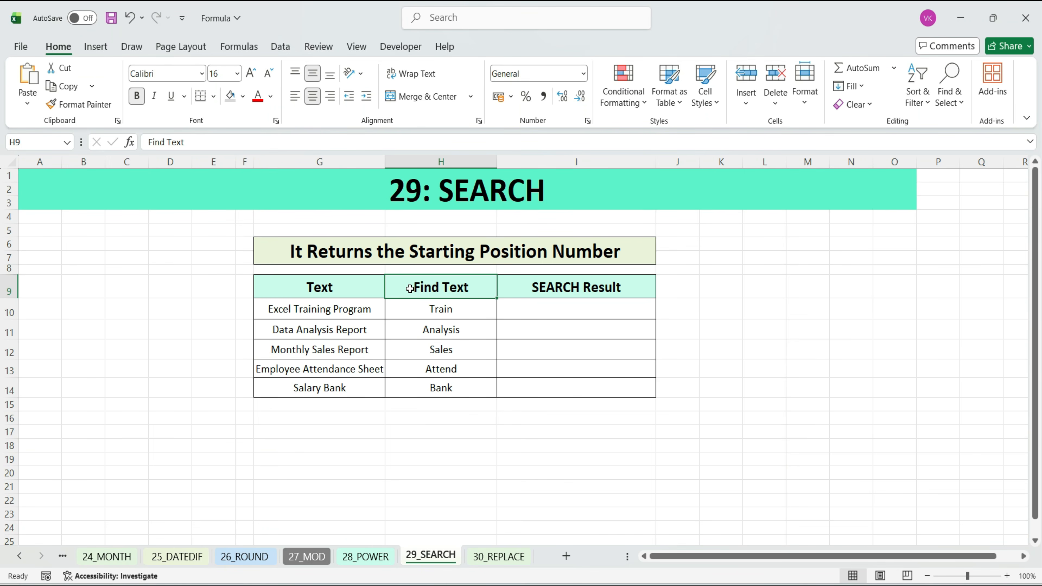
pyautogui.click(533, 287)
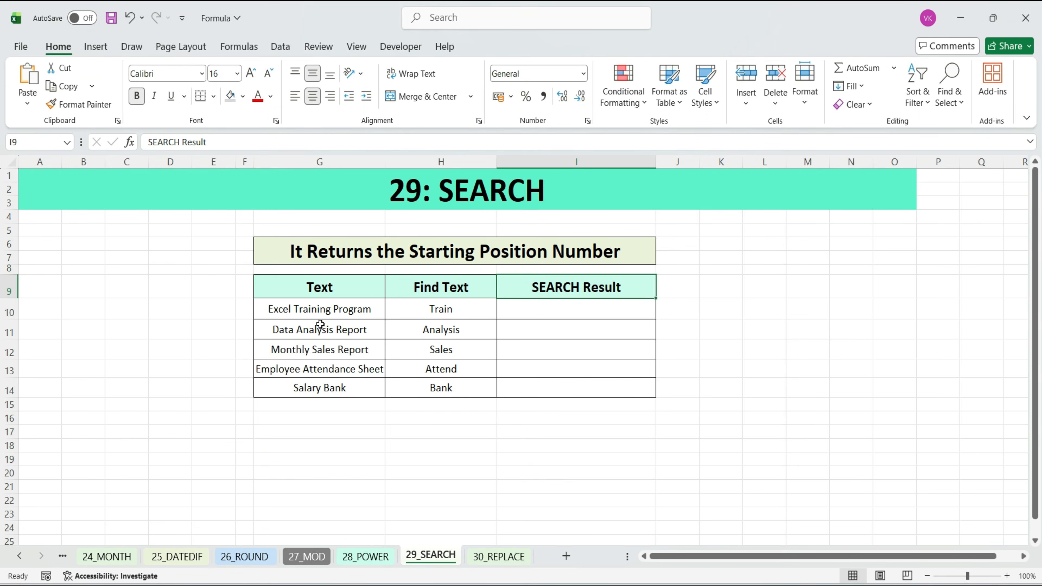
pyautogui.moveTo(320, 315); pyautogui.dragTo(309, 387)
pyautogui.moveTo(409, 304); pyautogui.dragTo(420, 386)
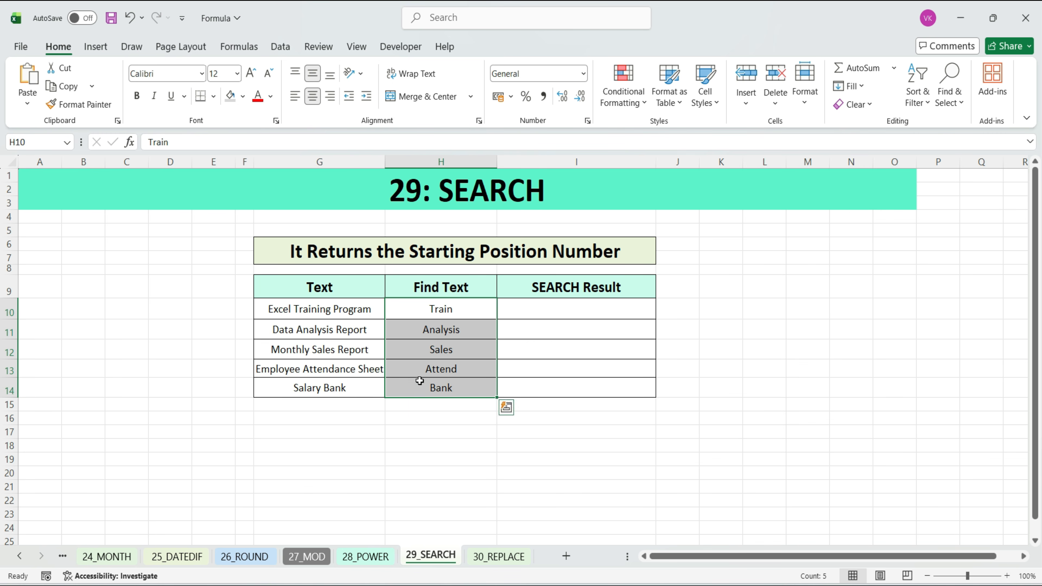
# On the 29_SEARCH sheet, find the starting position of Train in the first text in I10 with =SEARCH("Train",G10)
pyautogui.click(577, 305)
pyautogui.write('=SEA')
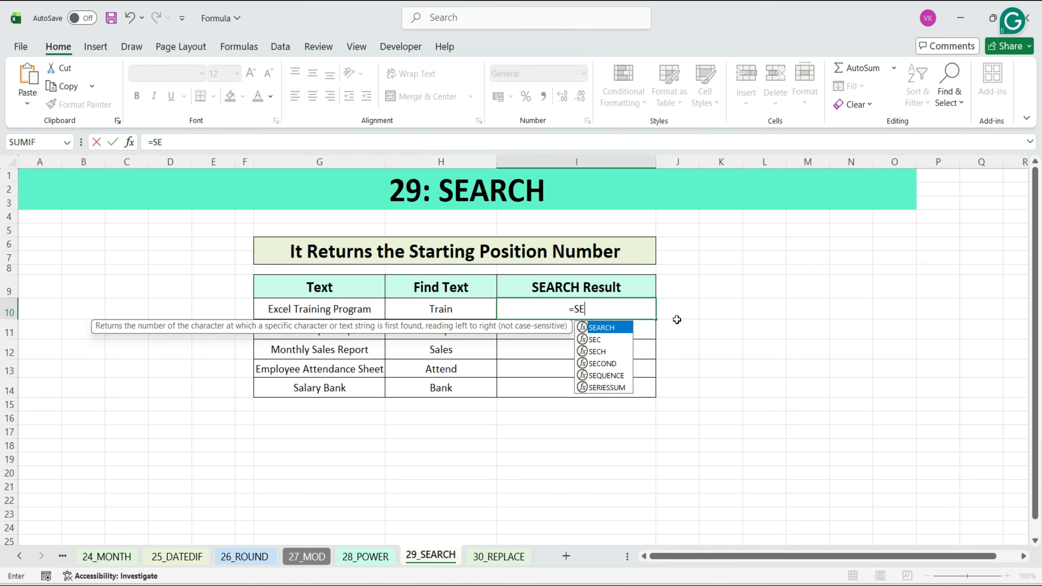
pyautogui.doubleClick(611, 328)
pyautogui.write('"Train')
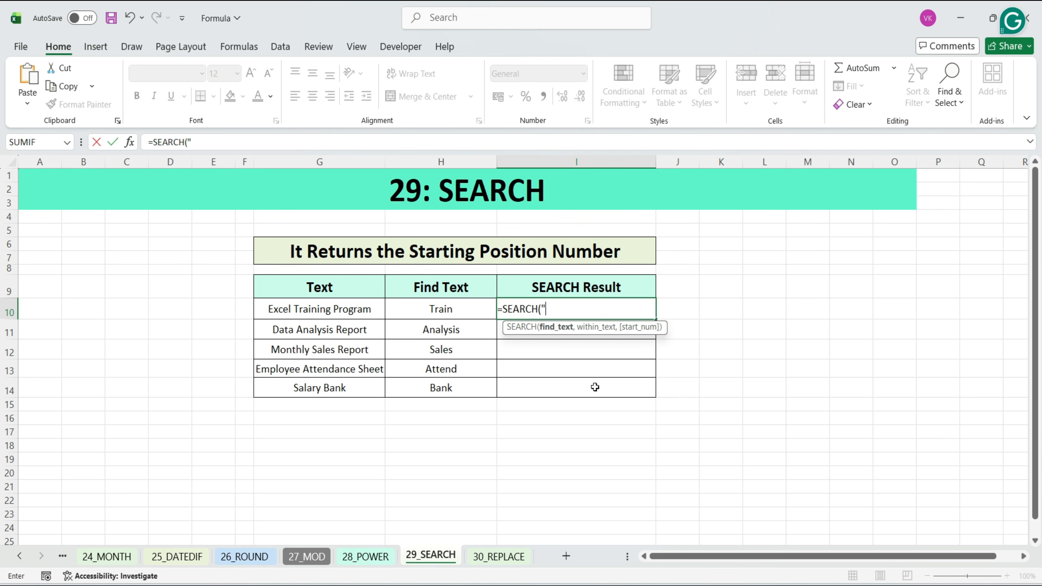
pyautogui.write('",')
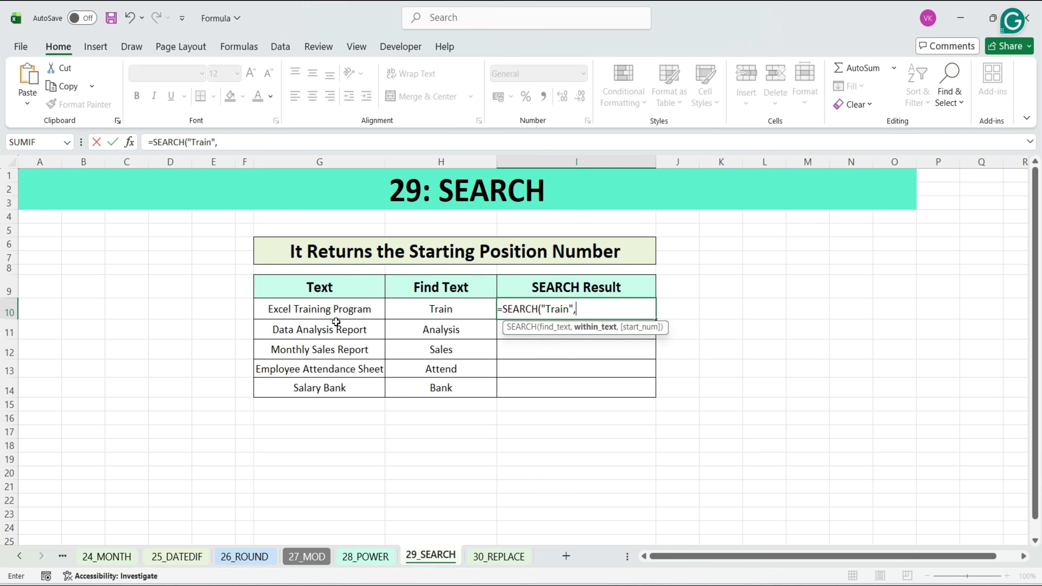
pyautogui.click(336, 310)
pyautogui.write(')')
pyautogui.press('Return')
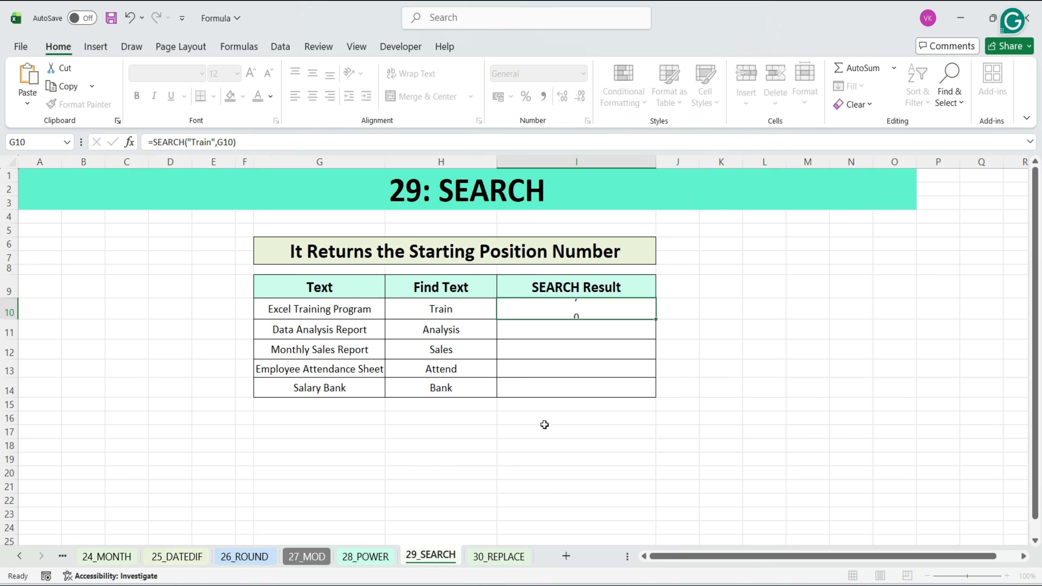
pyautogui.click(540, 315)
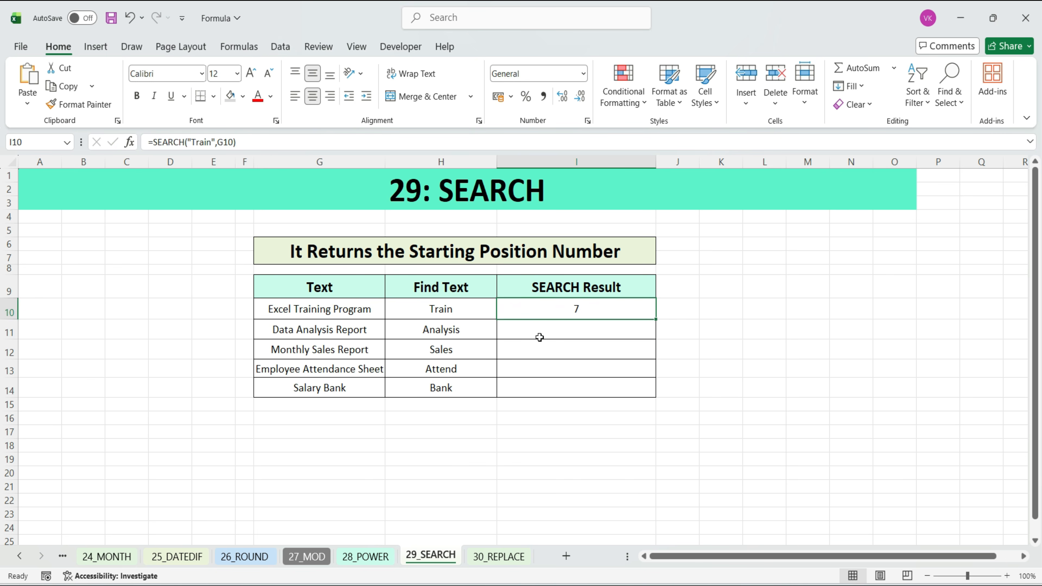
# Review the first row's text and search term, and check the SEARCH formulas in I10 through I14
pyautogui.moveTo(274, 319); pyautogui.dragTo(414, 308)
pyautogui.click(579, 308)
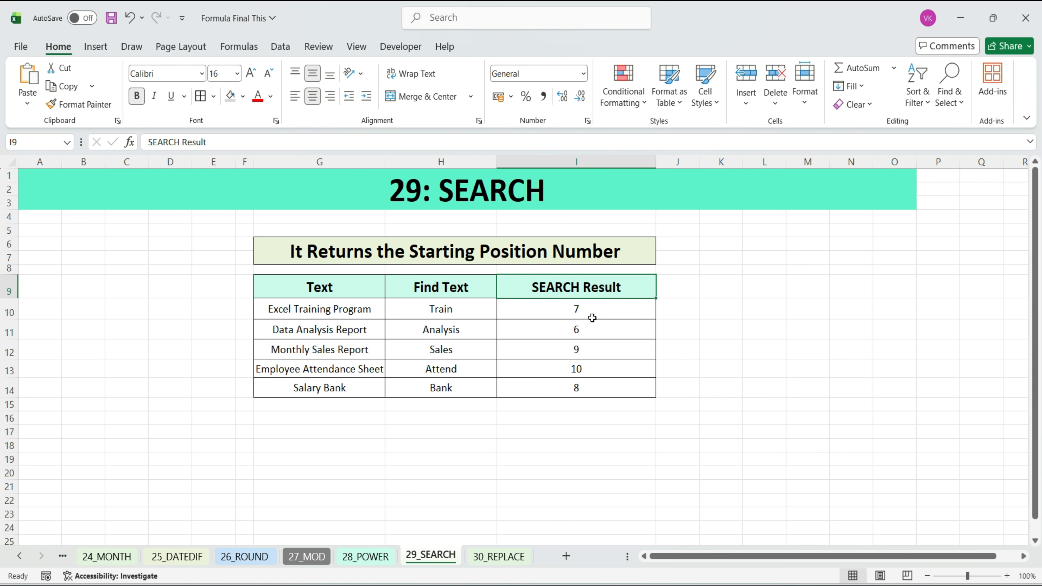
pyautogui.click(591, 317)
pyautogui.click(585, 334)
pyautogui.click(585, 353)
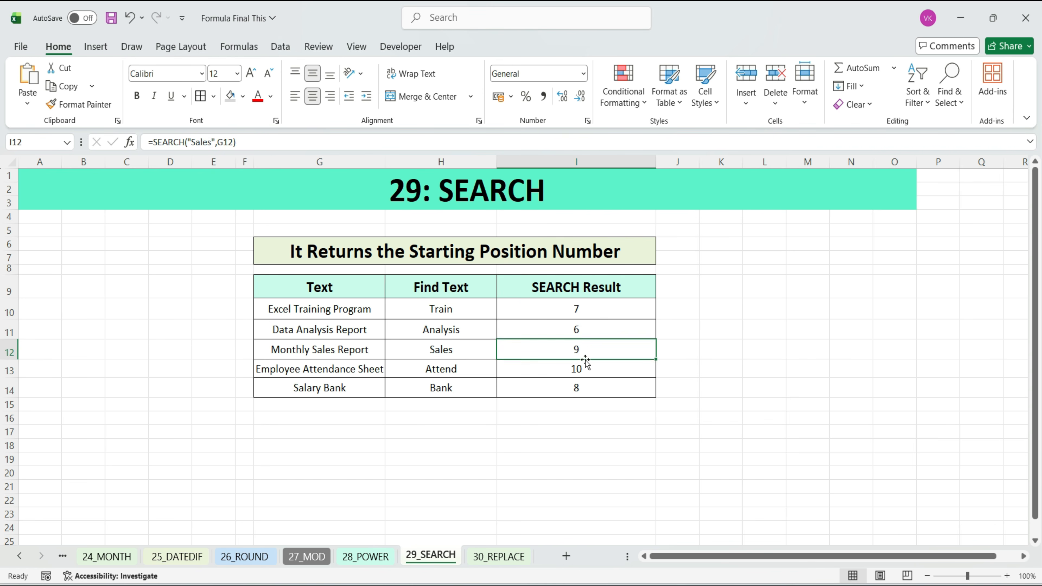
pyautogui.click(587, 366)
pyautogui.click(590, 388)
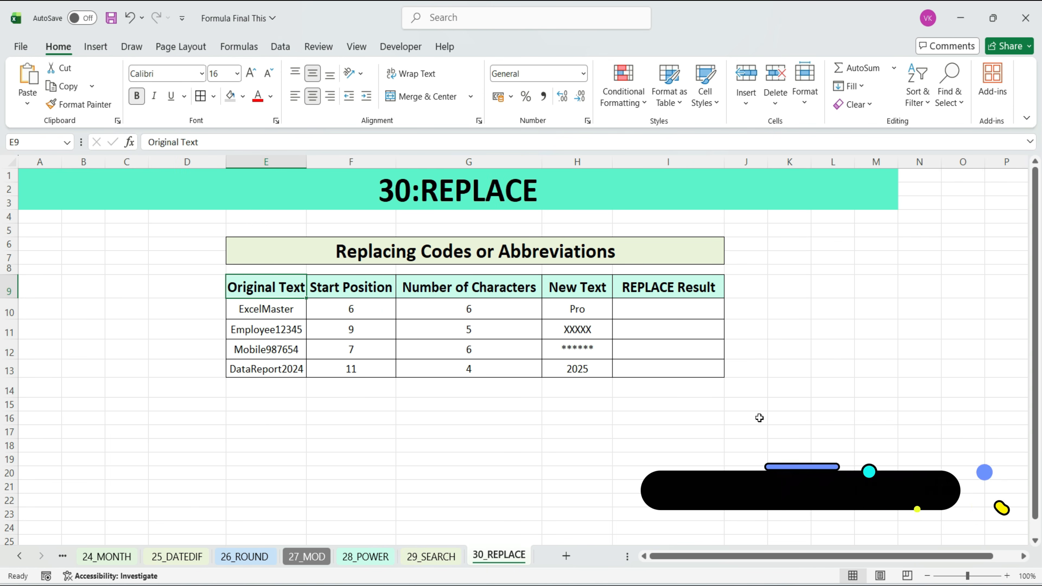
pyautogui.click(334, 288)
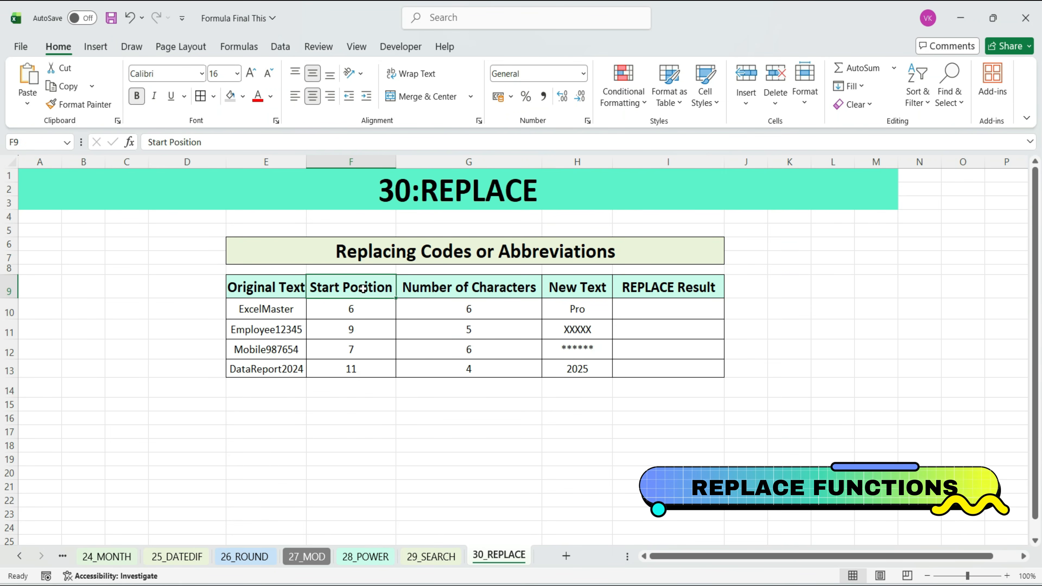
pyautogui.click(431, 290)
pyautogui.click(562, 288)
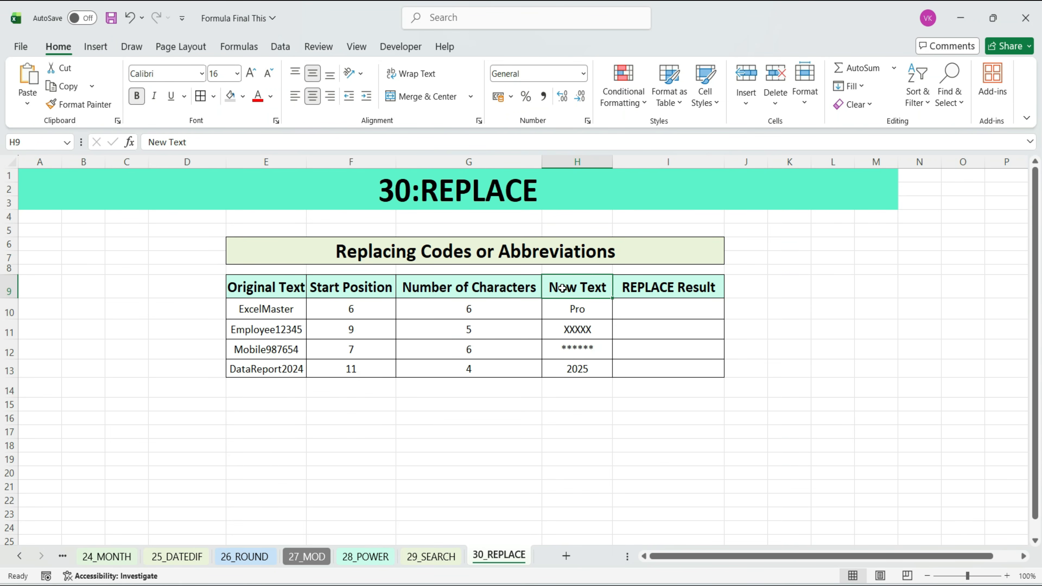
pyautogui.click(652, 289)
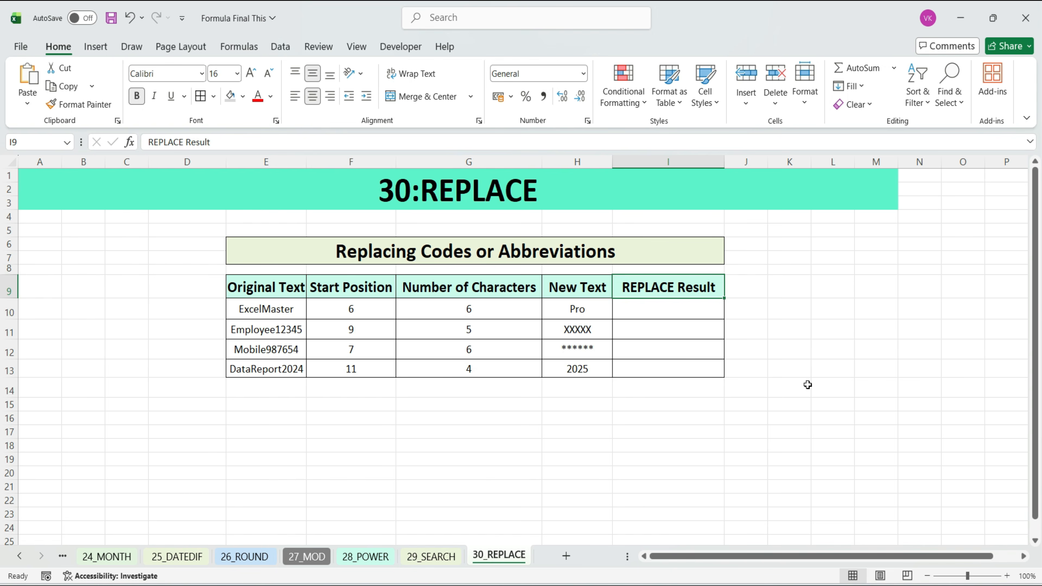
pyautogui.click(281, 313)
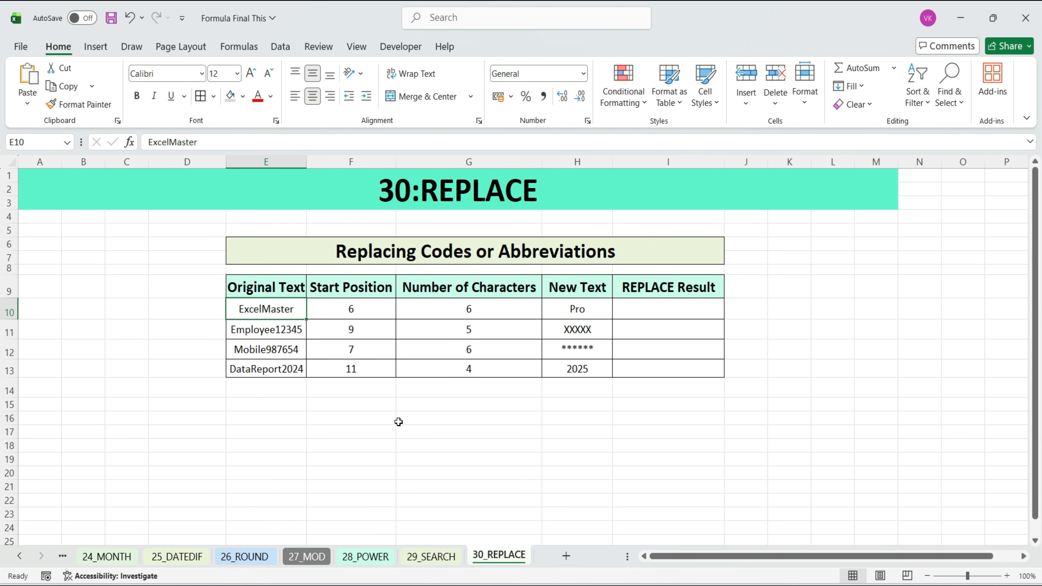
# On the 30_REPLACE sheet, replace part of the first original text in I10 with =REPLACE(E10,F10,G10,H10)
pyautogui.click(637, 317)
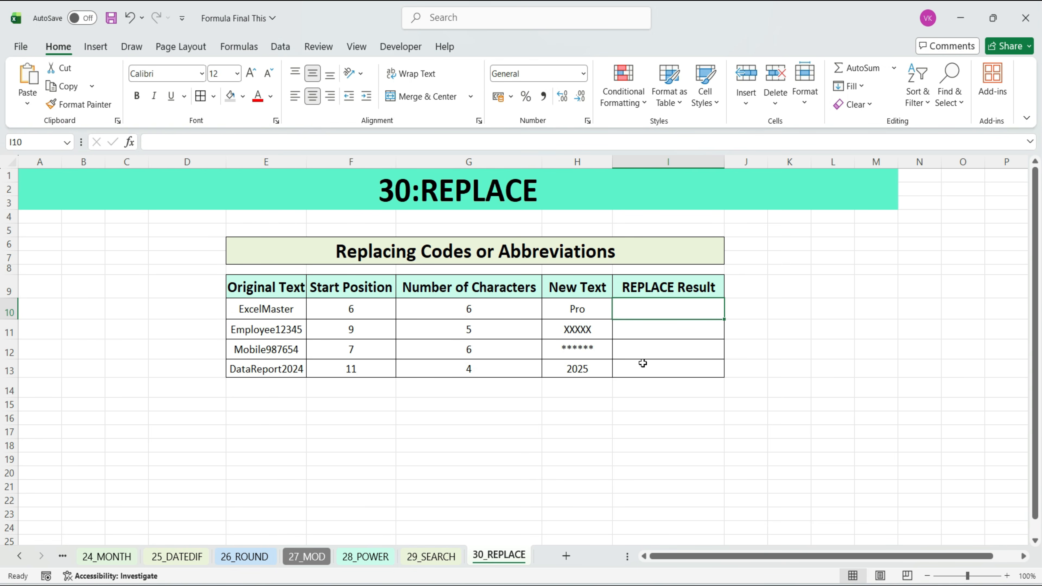
pyautogui.write('=REPLACE')
pyautogui.doubleClick(681, 328)
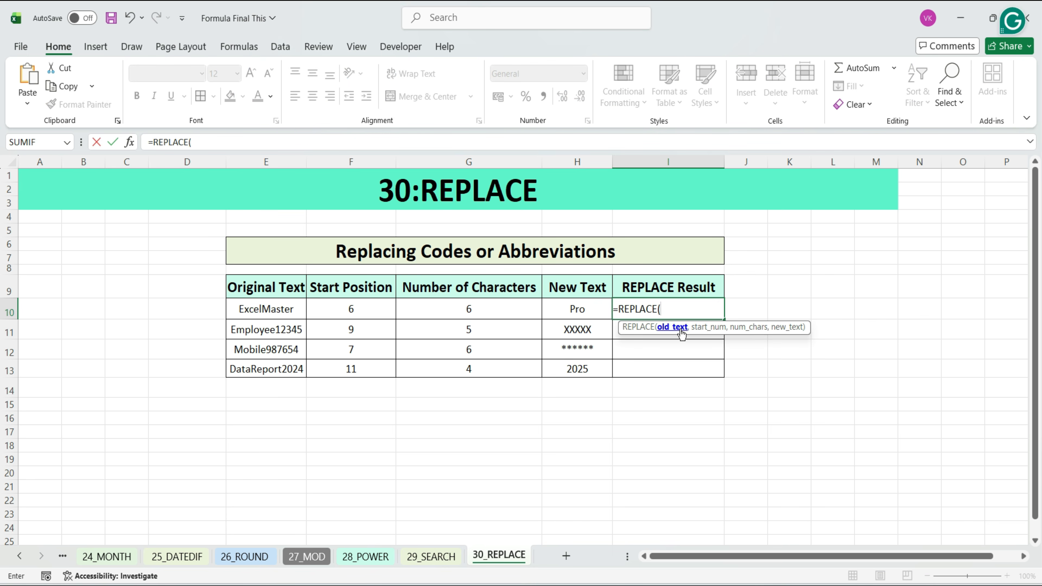
pyautogui.click(264, 312)
pyautogui.write(',')
pyautogui.click(346, 312)
pyautogui.write(',')
pyautogui.click(427, 314)
pyautogui.write(',')
pyautogui.click(557, 315)
pyautogui.press('Return')
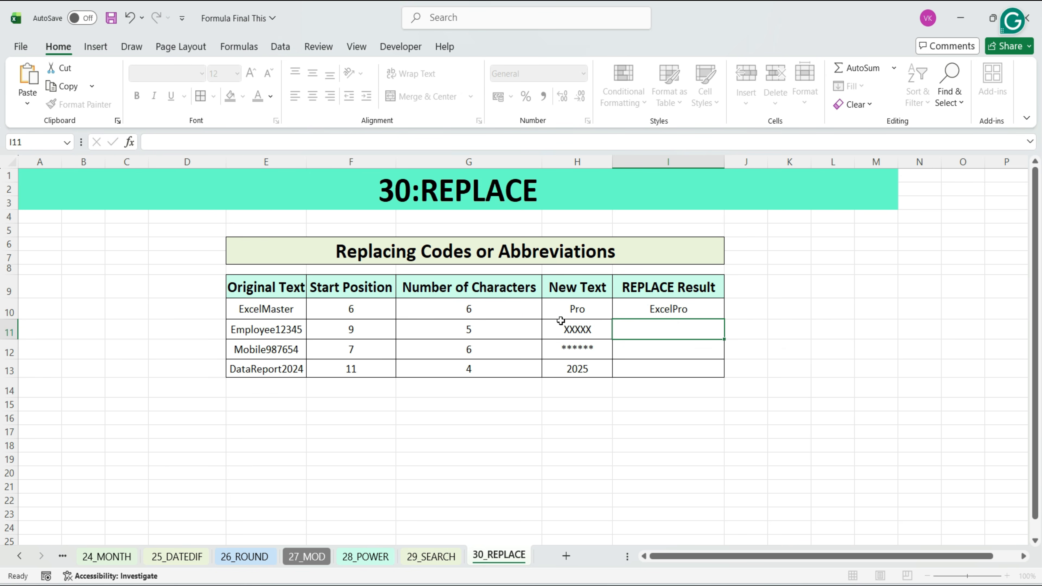
pyautogui.click(673, 311)
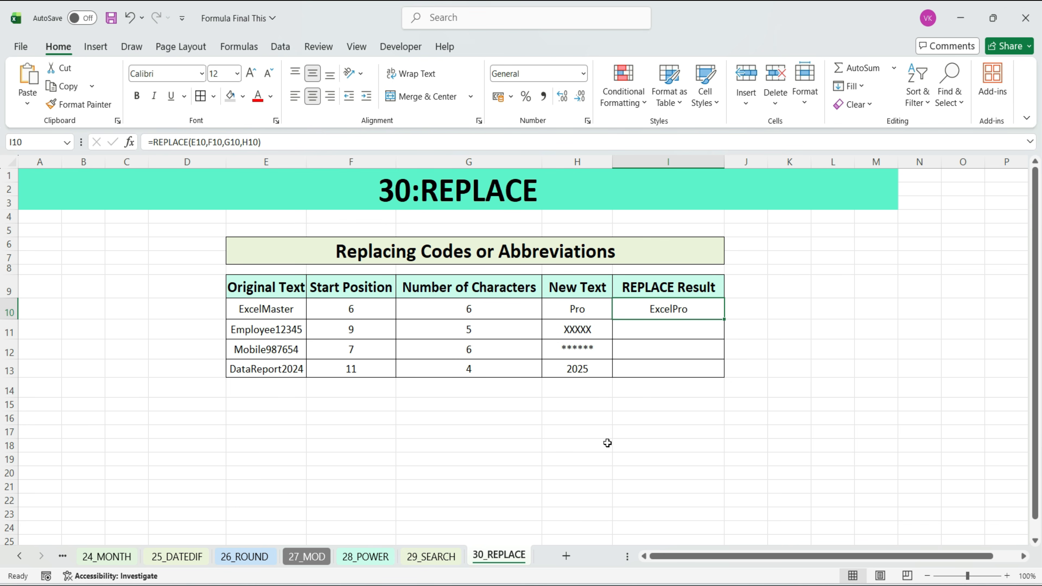
# Fill the REPLACE formula from I10 down through I13
pyautogui.moveTo(283, 309); pyautogui.dragTo(572, 313)
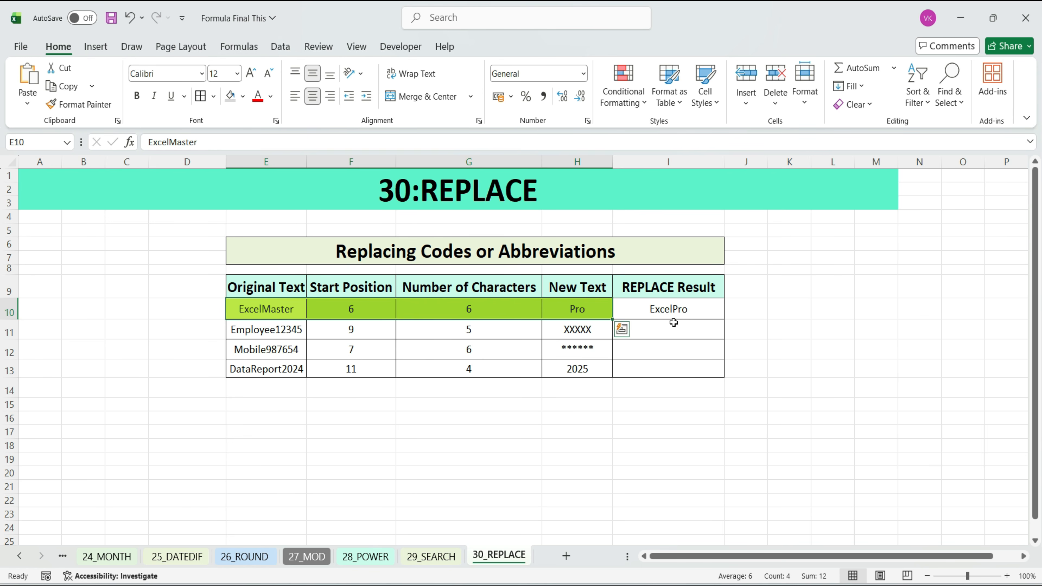
pyautogui.click(674, 306)
pyautogui.moveTo(710, 309); pyautogui.dragTo(713, 368)
pyautogui.hotkey('ctrl', 'd')
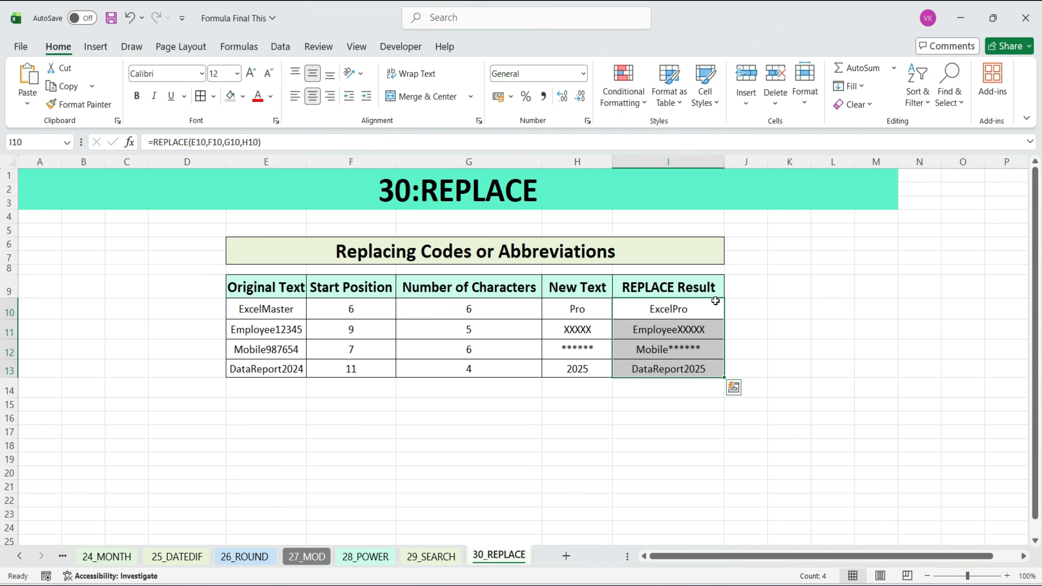
pyautogui.press('Up')
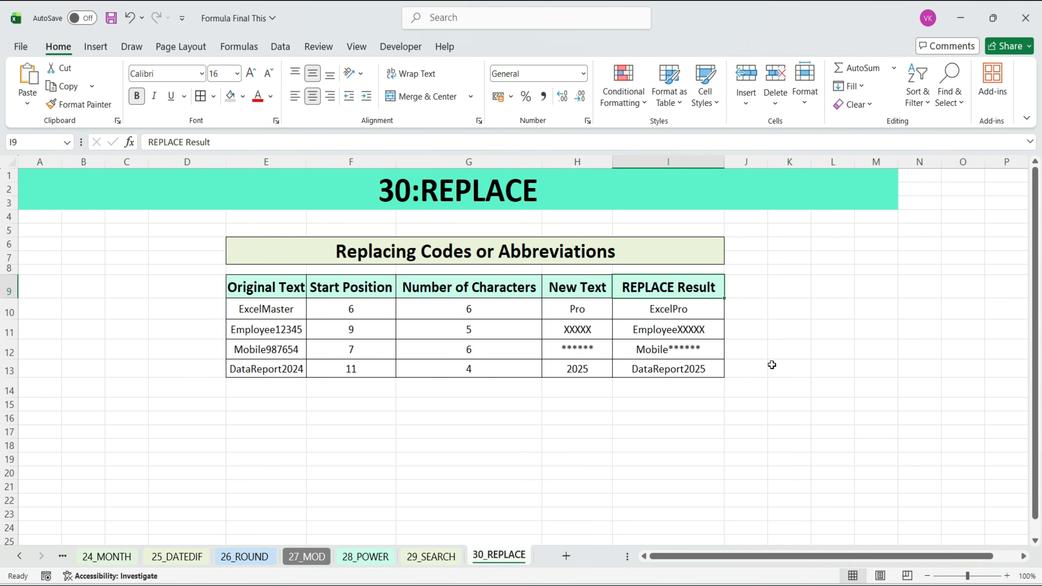